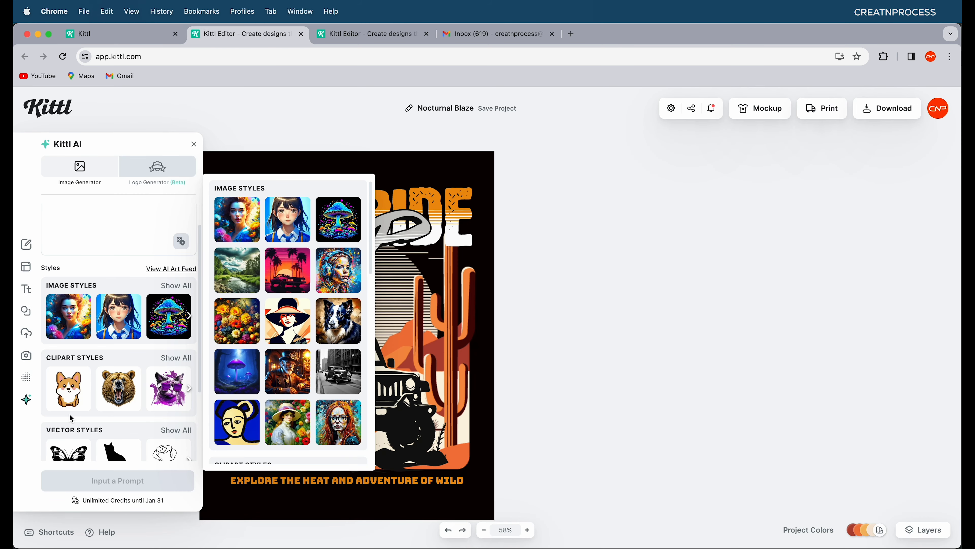
{"action": "scroll", "coordinate": [71, 418], "scroll_direction": "down", "scroll_amount": 2}
{"action": "scroll", "coordinate": [71, 414], "scroll_direction": "down", "scroll_amount": 4}
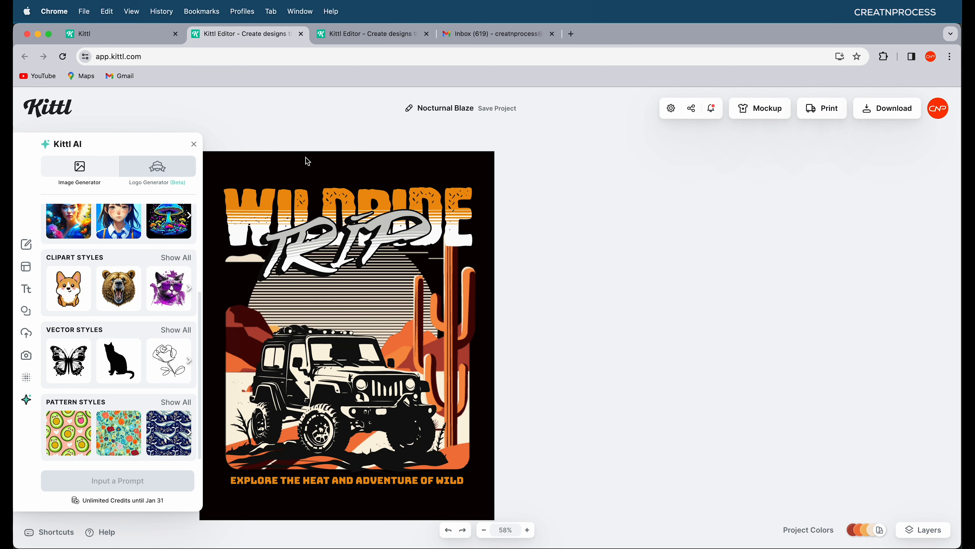
{"action": "scroll", "coordinate": [315, 254], "scroll_direction": "left", "scroll_amount": 1}
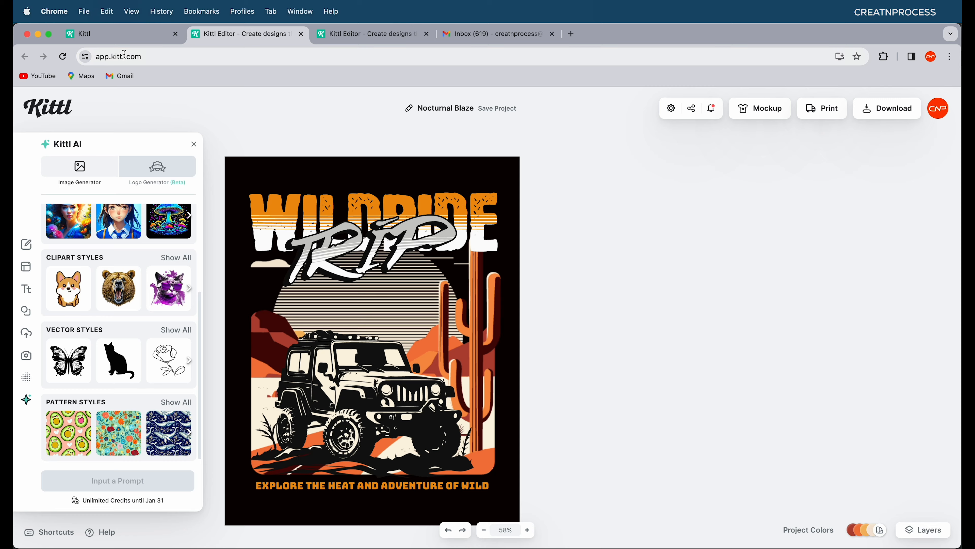
Step: Browse the trending templates on the Kittl home page and open the Underground design in the editor
{"action": "left_click", "coordinate": [132, 39]}
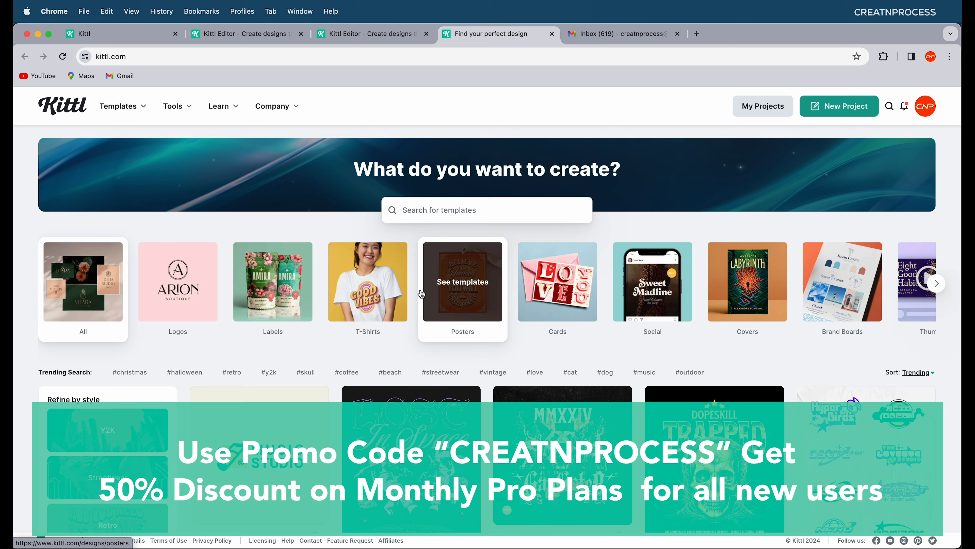
{"action": "scroll", "coordinate": [423, 293], "scroll_direction": "down", "scroll_amount": 10}
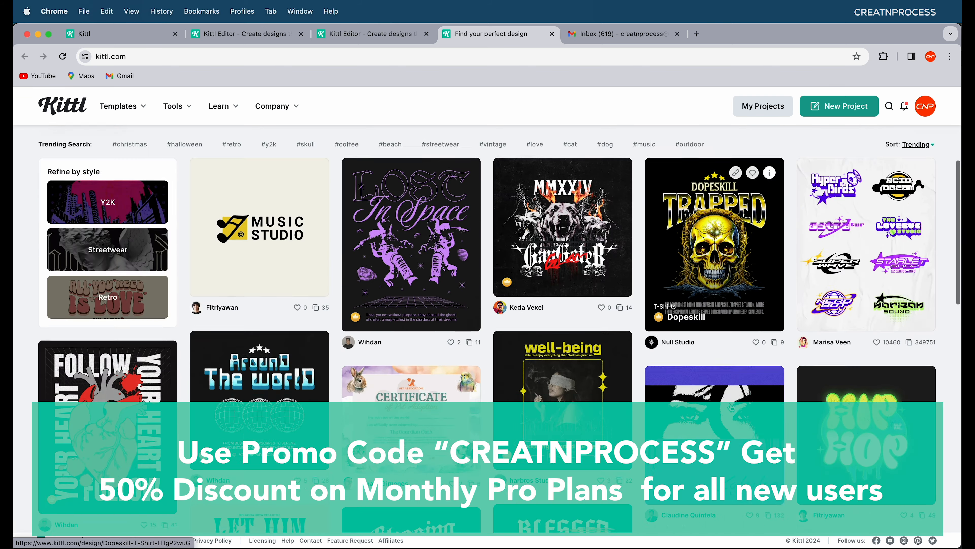
{"action": "scroll", "coordinate": [731, 406], "scroll_direction": "down", "scroll_amount": 5}
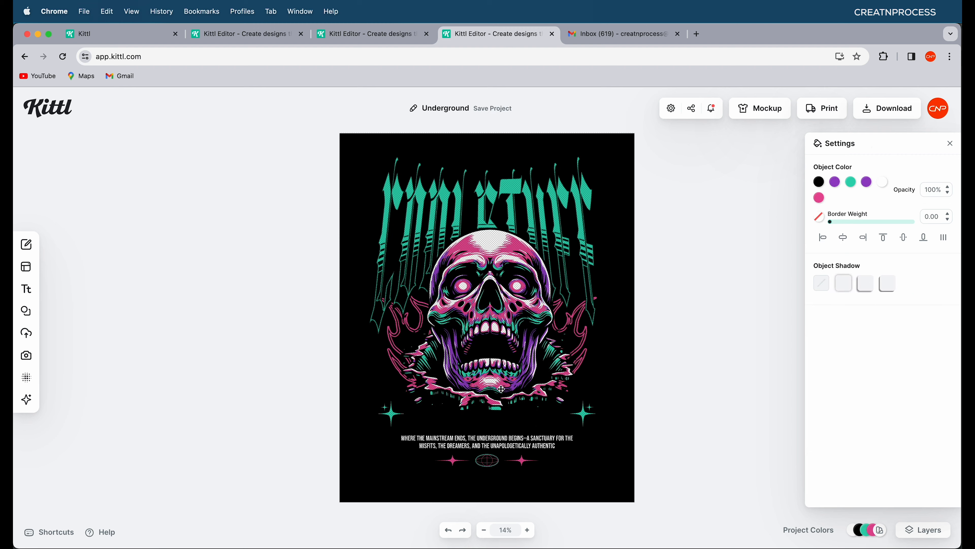
Step: Delete the skull illustration from the middle of the Underground design, keeping the flames and the text
{"action": "left_click_drag", "start_coordinate": [476, 336], "coordinate": [472, 413]}
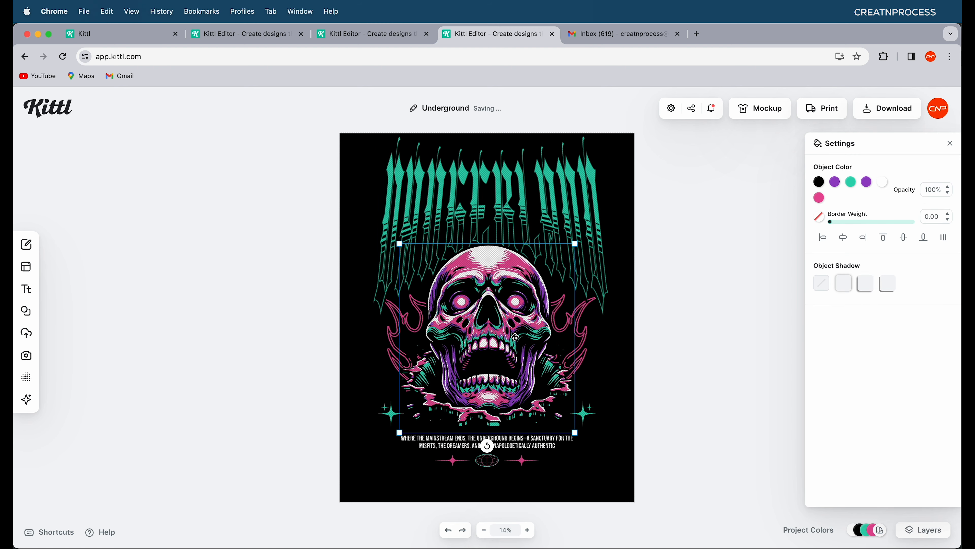
{"action": "key", "text": "BackSpace"}
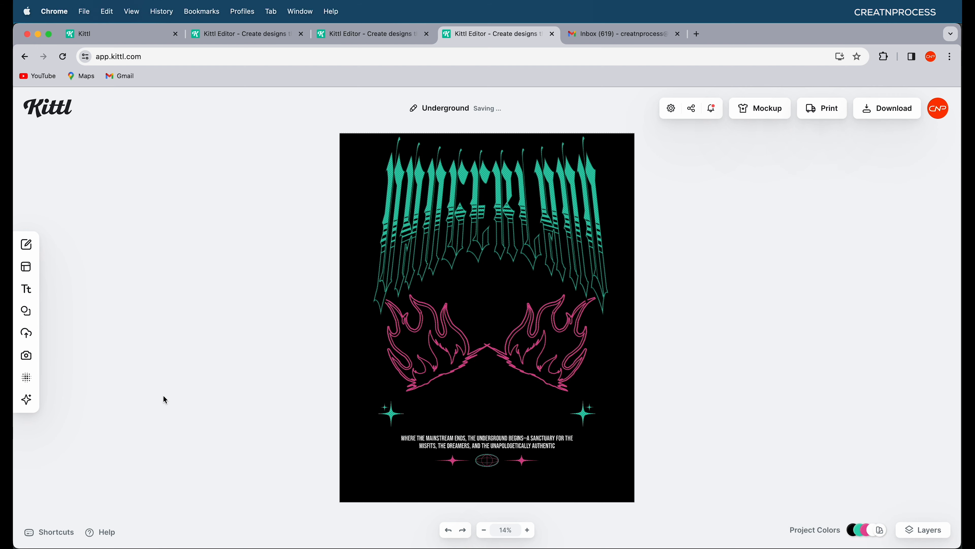
Step: Search the element library for "skulls", try the three stacked pumpkins on the artboard and browse the skull illustrations
{"action": "left_click", "coordinate": [63, 312]}
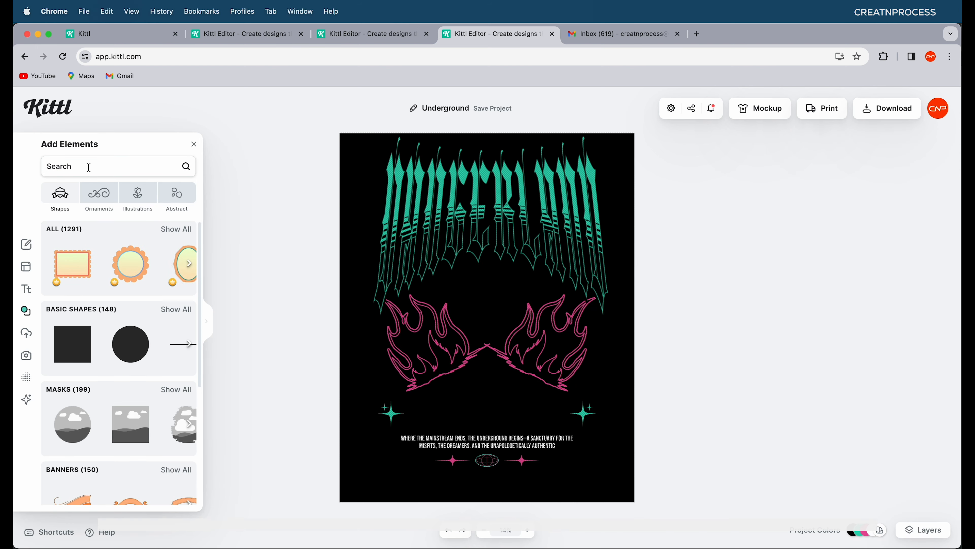
{"action": "left_click", "coordinate": [111, 166]}
{"action": "type", "text": "SKULL"}
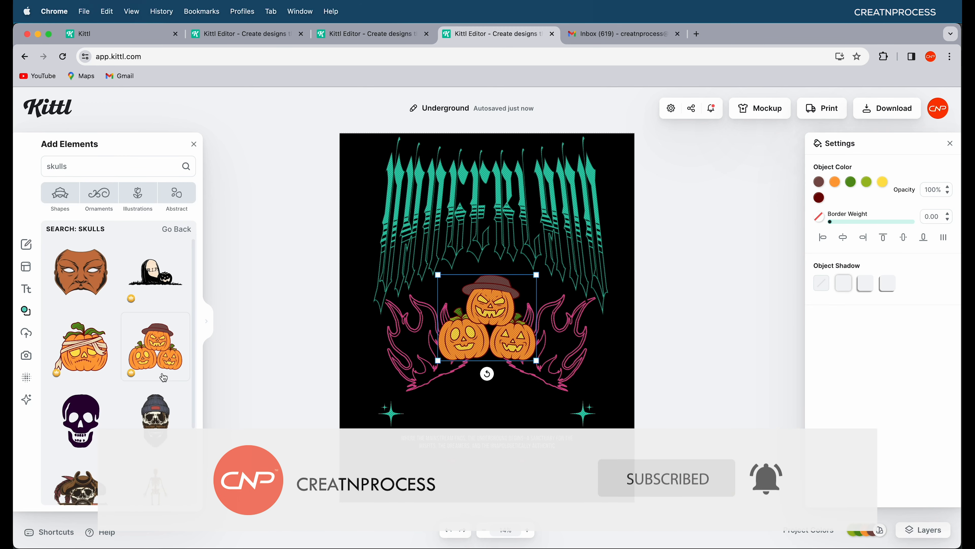
{"action": "scroll", "coordinate": [162, 372], "scroll_direction": "down", "scroll_amount": 2}
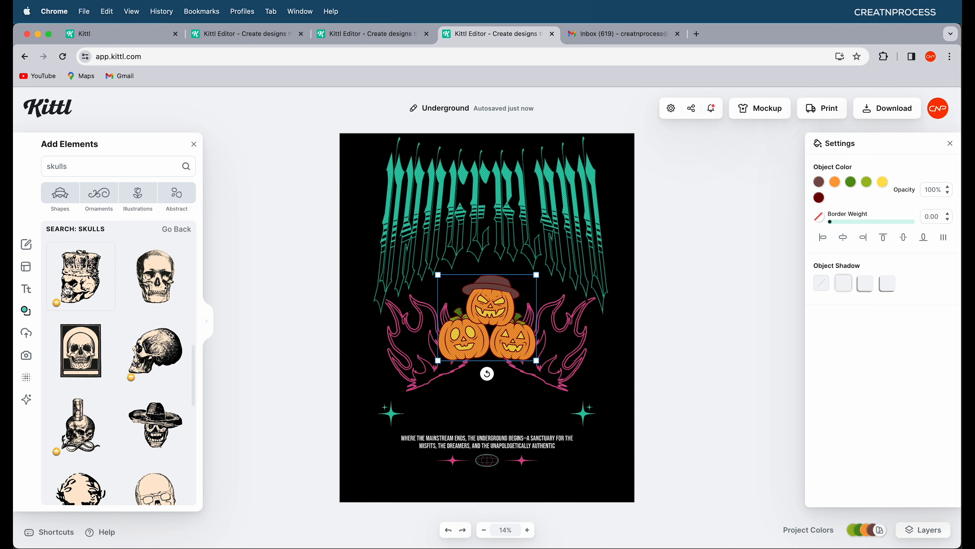
{"action": "scroll", "coordinate": [112, 384], "scroll_direction": "down", "scroll_amount": 1}
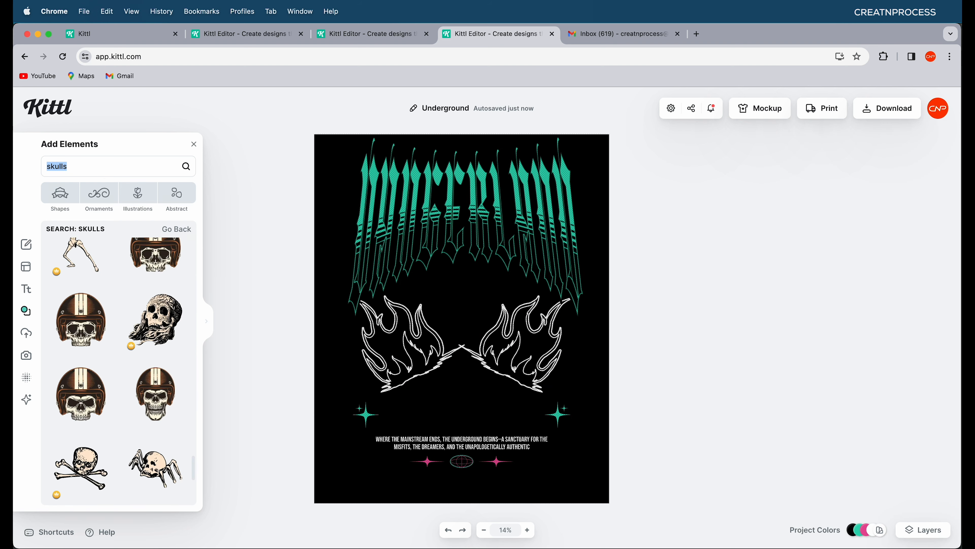
Step: Search the element library for "HEAD" and add the front-facing horned dragon head to the design
{"action": "type", "text": "HEAD"}
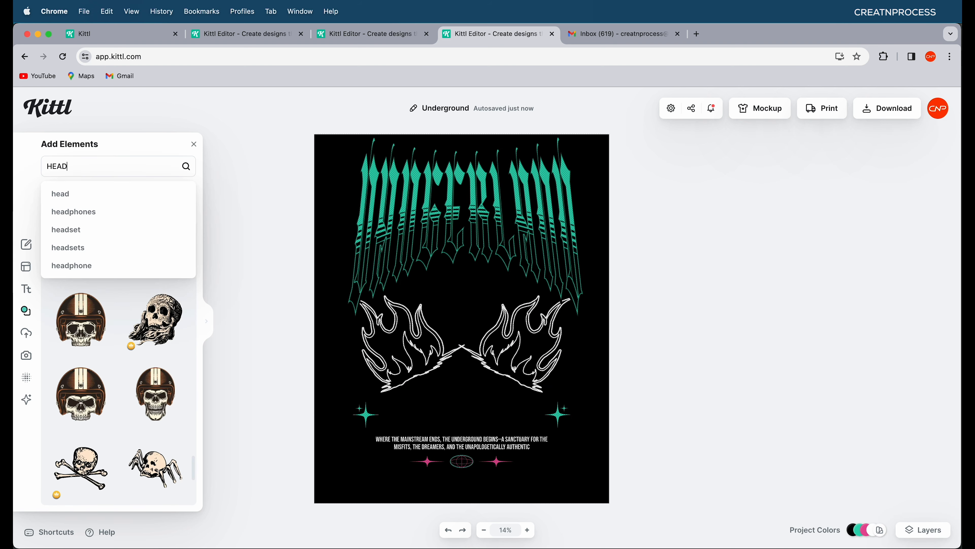
{"action": "key", "text": "Return"}
{"action": "scroll", "coordinate": [111, 406], "scroll_direction": "down", "scroll_amount": 10}
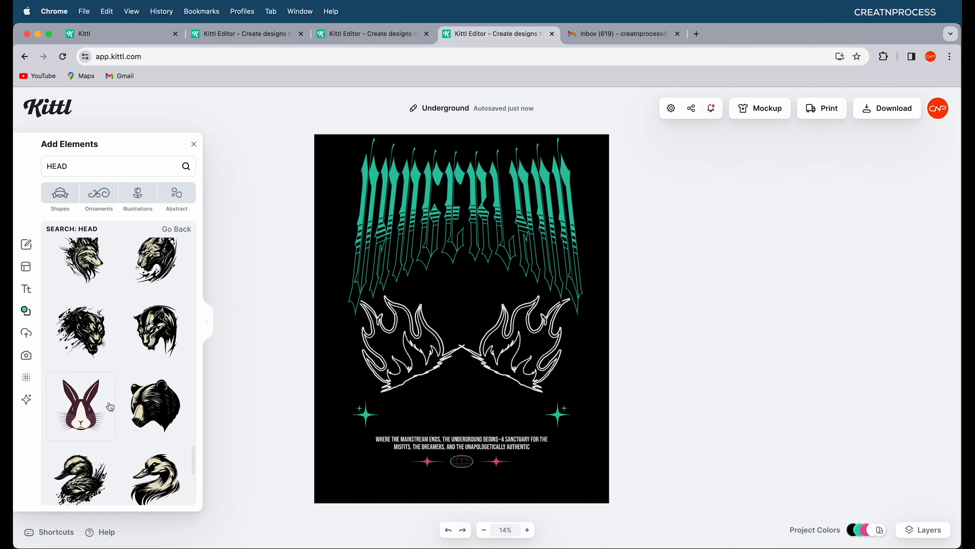
{"action": "scroll", "coordinate": [110, 407], "scroll_direction": "up", "scroll_amount": 10}
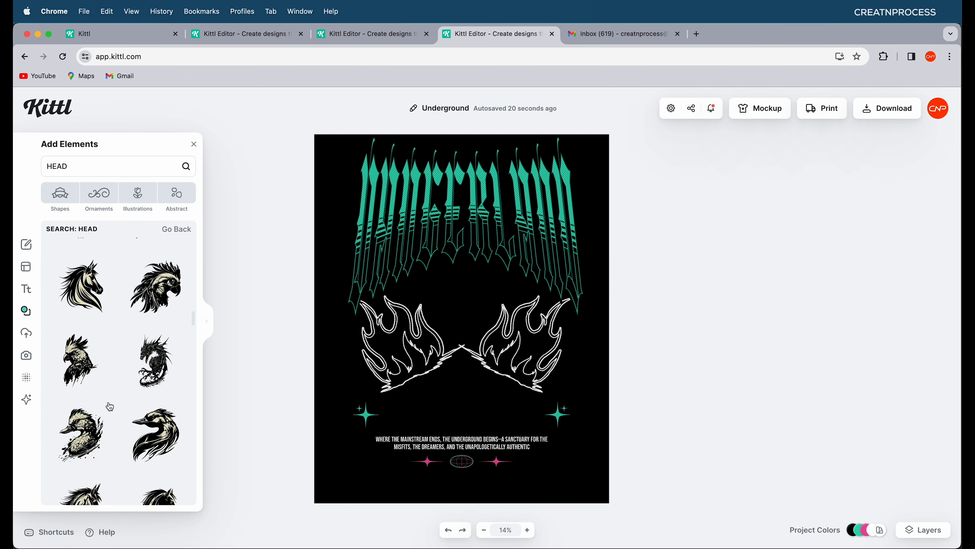
{"action": "scroll", "coordinate": [110, 407], "scroll_direction": "up", "scroll_amount": 2}
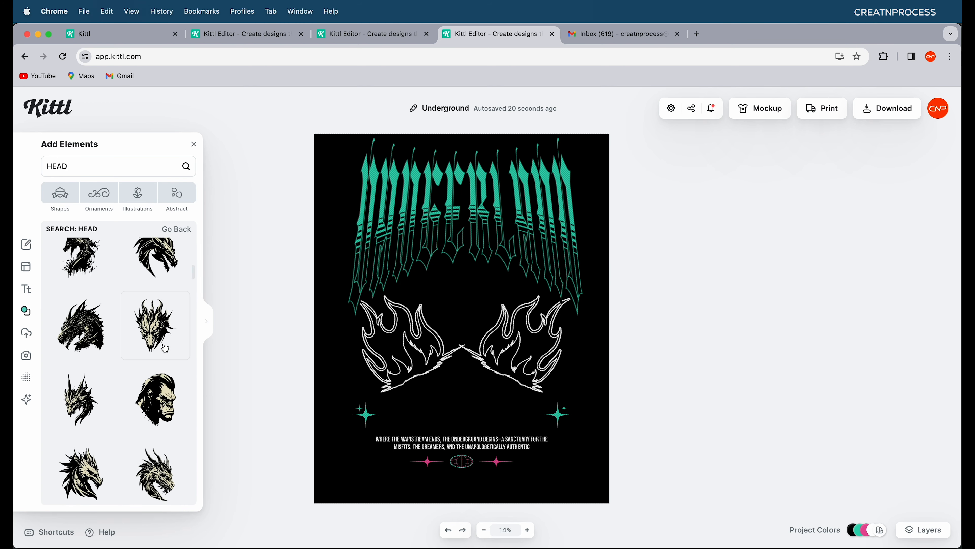
{"action": "left_click", "coordinate": [158, 332]}
Step: Enlarge the dragon head until it spans most of the poster's width and centre it between the flames
{"action": "left_click_drag", "start_coordinate": [526, 269], "coordinate": [606, 170]}
{"action": "left_click_drag", "start_coordinate": [448, 367], "coordinate": [401, 425]}
{"action": "left_click_drag", "start_coordinate": [507, 306], "coordinate": [484, 331]}
Step: Recolor the dragon head's beige areas with the pink from the document colors
{"action": "left_click", "coordinate": [819, 184]}
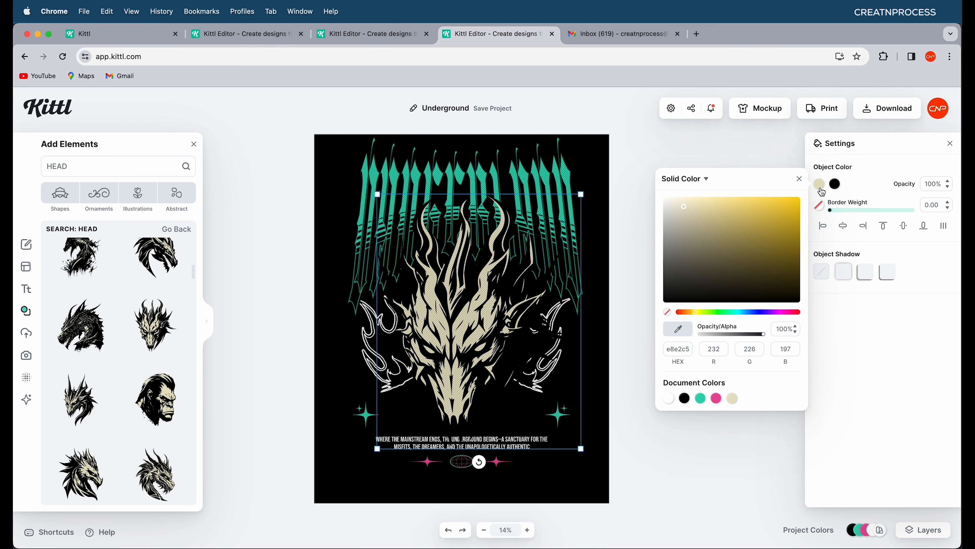
{"action": "left_click", "coordinate": [716, 398]}
{"action": "left_click", "coordinate": [581, 346]}
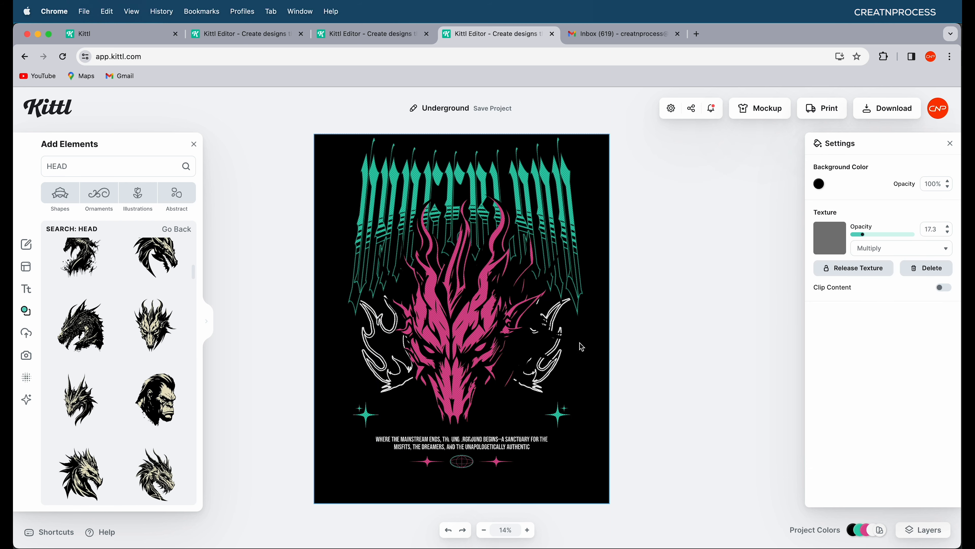
Step: Recolor the white flame outlines behind the dragon head pink to match it
{"action": "scroll", "coordinate": [530, 363], "scroll_direction": "down", "scroll_amount": 5}
{"action": "scroll", "coordinate": [529, 363], "scroll_direction": "up", "scroll_amount": 8}
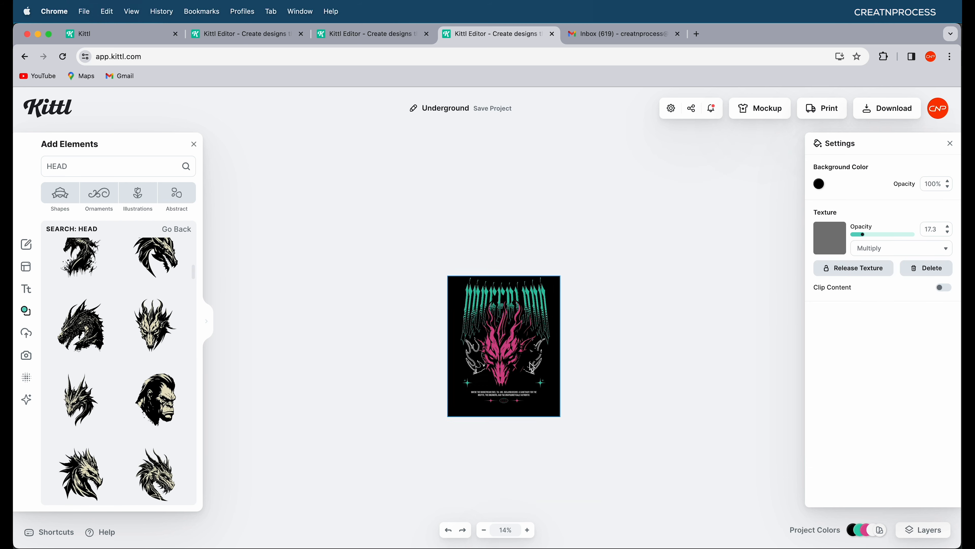
{"action": "left_click", "coordinate": [559, 367]}
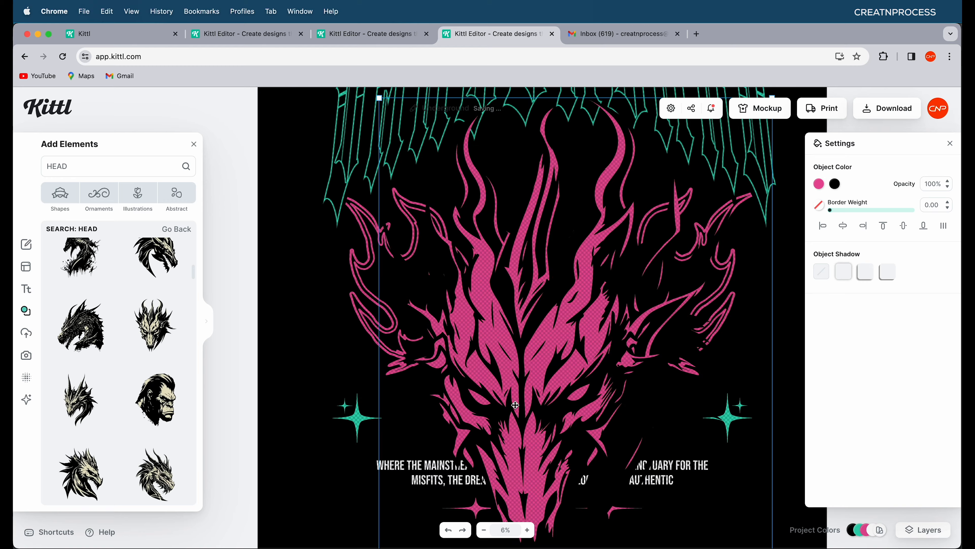
{"action": "scroll", "coordinate": [635, 254], "scroll_direction": "down", "scroll_amount": 5}
{"action": "scroll", "coordinate": [635, 254], "scroll_direction": "up", "scroll_amount": 5}
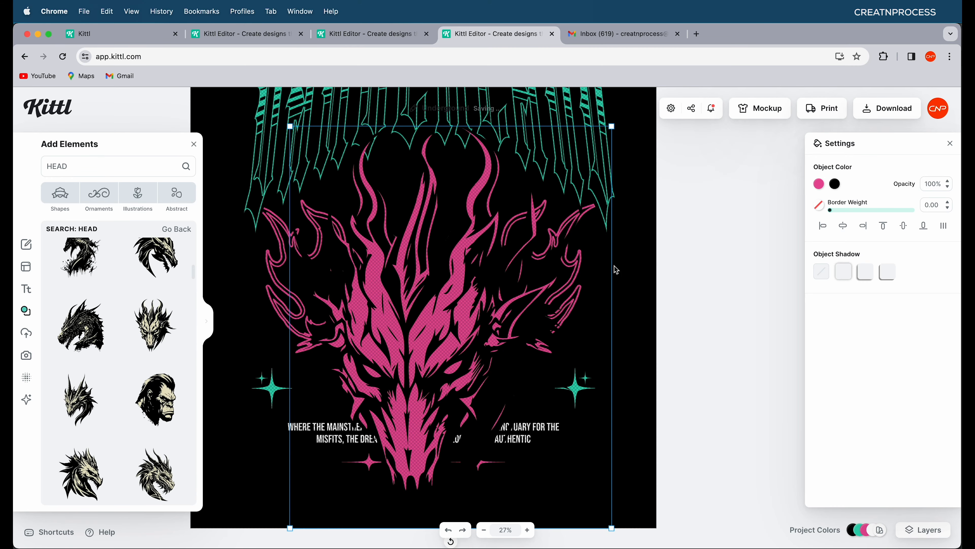
Step: Select both flames together with the dragon head and move them up so the horns overlap the headline
{"action": "left_click", "coordinate": [576, 273]}
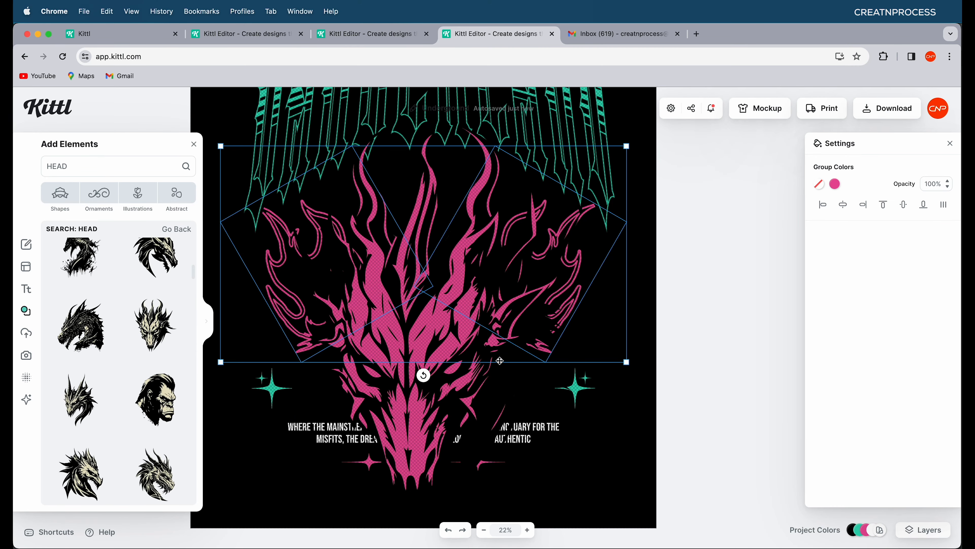
{"action": "left_click", "coordinate": [467, 343], "text": "shift"}
{"action": "left_click_drag", "start_coordinate": [468, 343], "coordinate": [469, 269]}
{"action": "scroll", "coordinate": [470, 269], "scroll_direction": "down", "scroll_amount": 5}
{"action": "scroll", "coordinate": [469, 269], "scroll_direction": "up", "scroll_amount": 3}
{"action": "scroll", "coordinate": [469, 269], "scroll_direction": "up", "scroll_amount": 3}
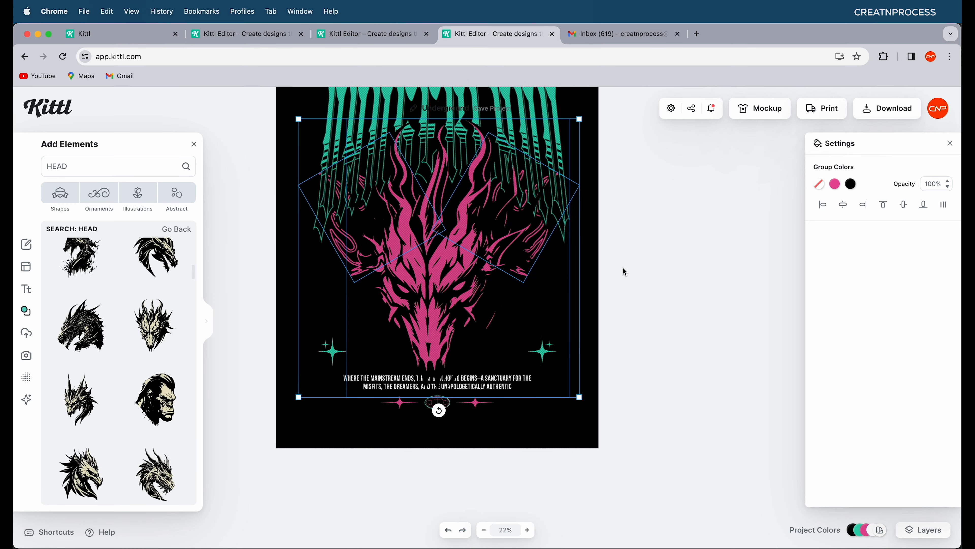
{"action": "left_click", "coordinate": [623, 268]}
{"action": "scroll", "coordinate": [623, 268], "scroll_direction": "down", "scroll_amount": 5}
{"action": "scroll", "coordinate": [623, 267], "scroll_direction": "up", "scroll_amount": 4}
{"action": "scroll", "coordinate": [622, 268], "scroll_direction": "up", "scroll_amount": 2}
{"action": "scroll", "coordinate": [623, 268], "scroll_direction": "left", "scroll_amount": 2}
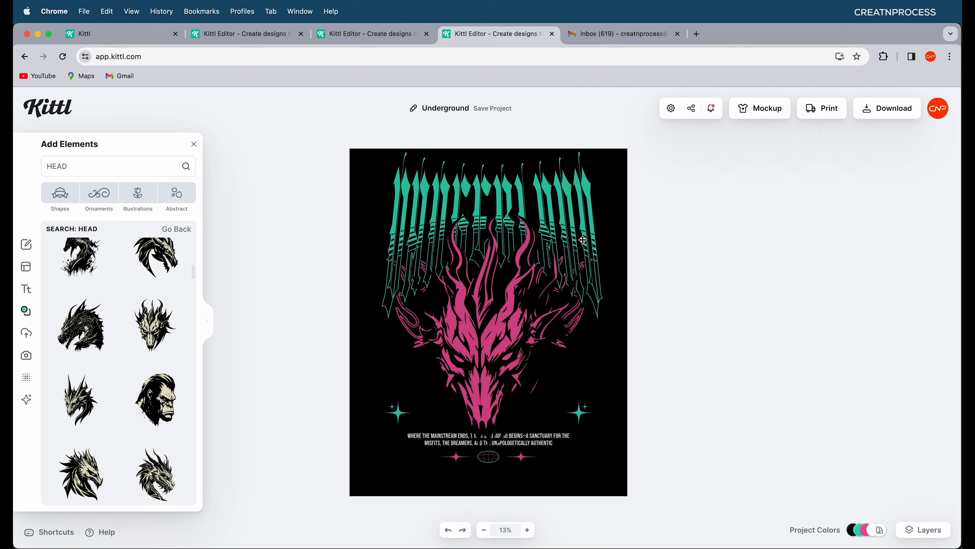
Step: Change the distorted headline's decoration color to the pink document color, e74c98
{"action": "left_click", "coordinate": [591, 269]}
{"action": "left_click", "coordinate": [852, 184]}
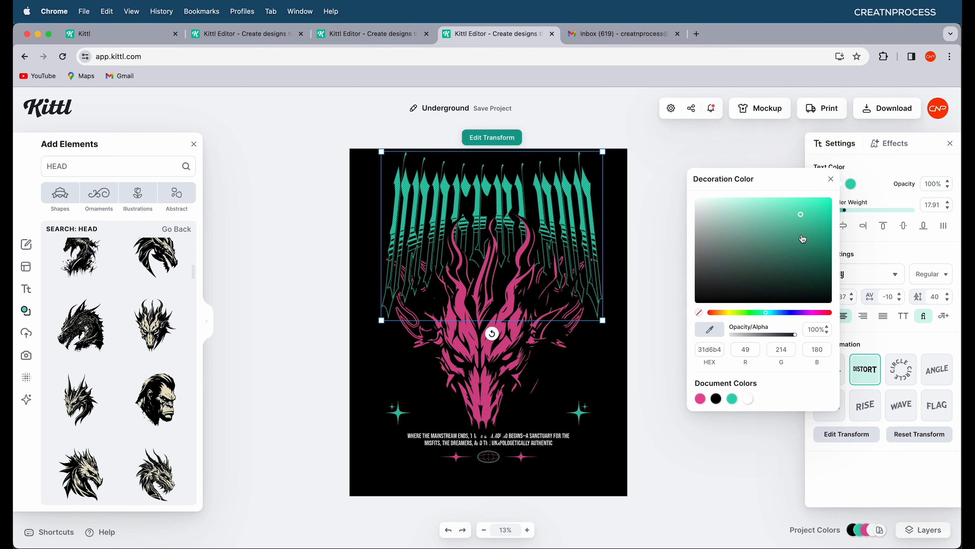
{"action": "left_click", "coordinate": [700, 398]}
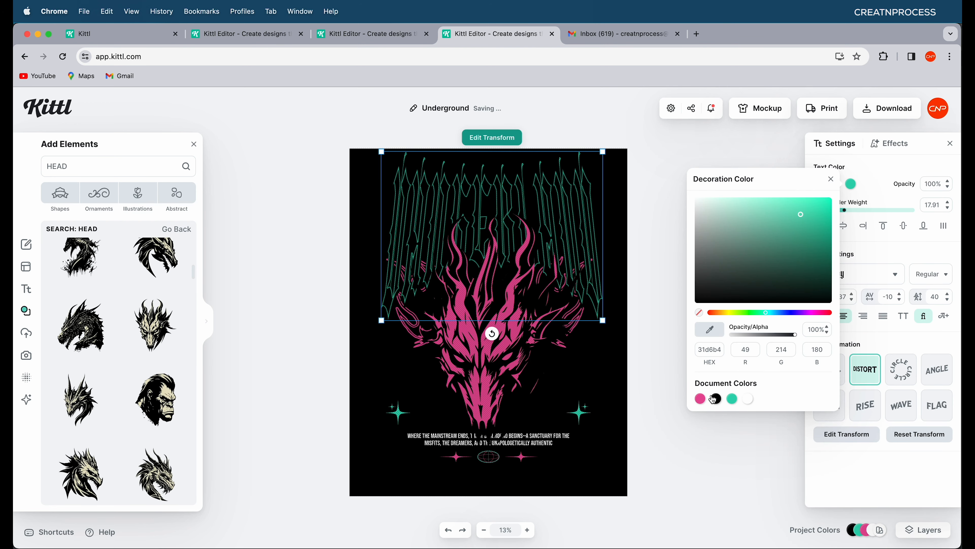
{"action": "left_click", "coordinate": [699, 399]}
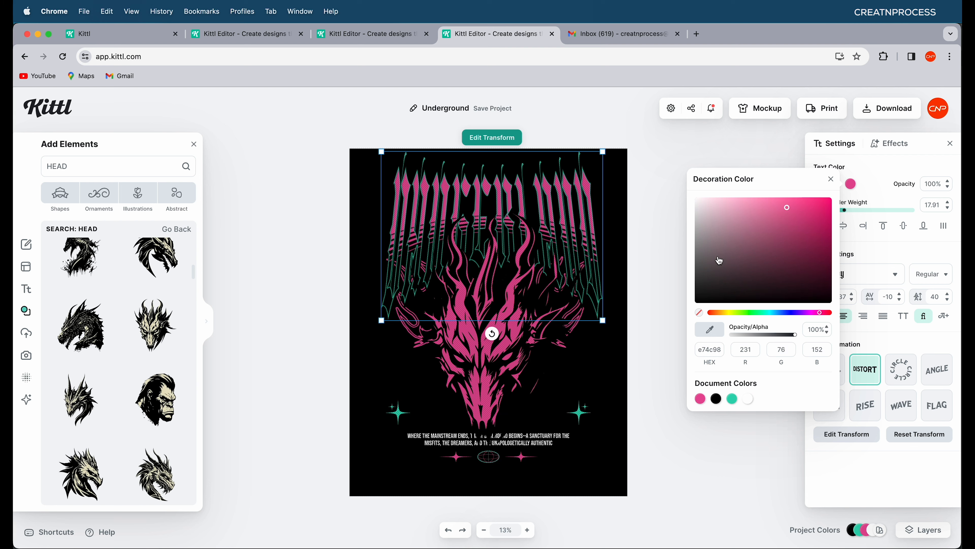
Step: Set the headline's border weight to 24.40 and its border color to the teal document color
{"action": "left_click", "coordinate": [876, 178]}
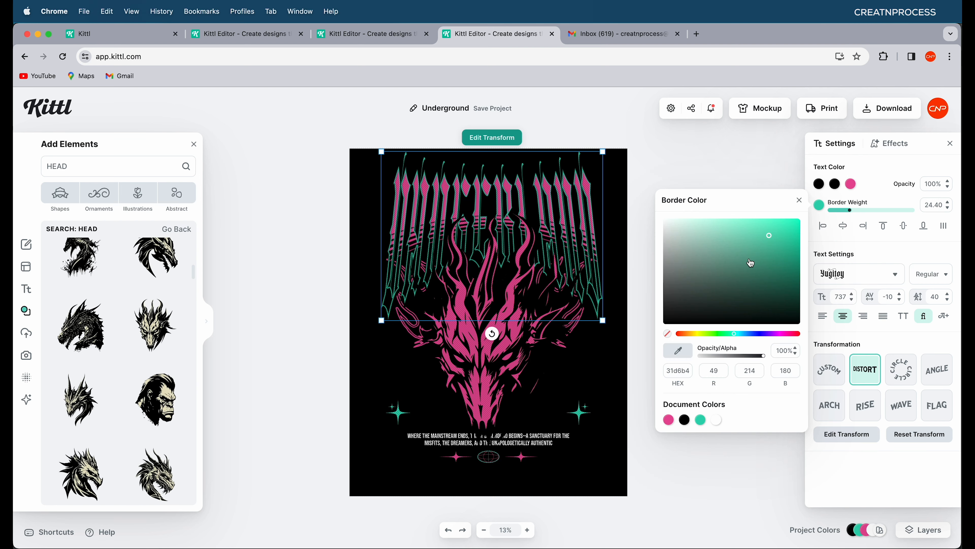
{"action": "mouse_move", "coordinate": [748, 250]}
{"action": "left_mouse_down"}
{"action": "mouse_move", "coordinate": [734, 241]}
{"action": "mouse_move", "coordinate": [760, 240]}
{"action": "left_mouse_up"}
{"action": "left_click", "coordinate": [700, 421]}
{"action": "left_click", "coordinate": [863, 188]}
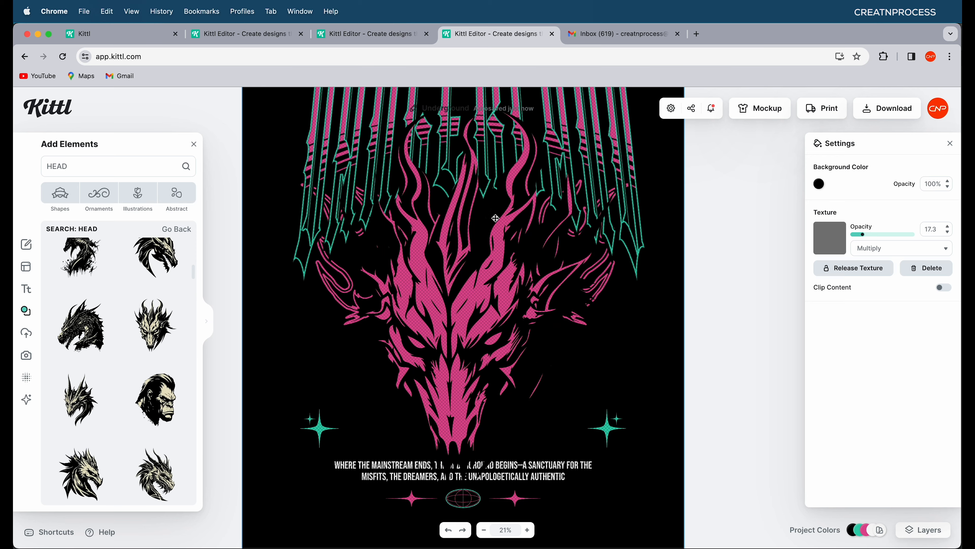
{"action": "scroll", "coordinate": [496, 218], "scroll_direction": "down", "scroll_amount": 5}
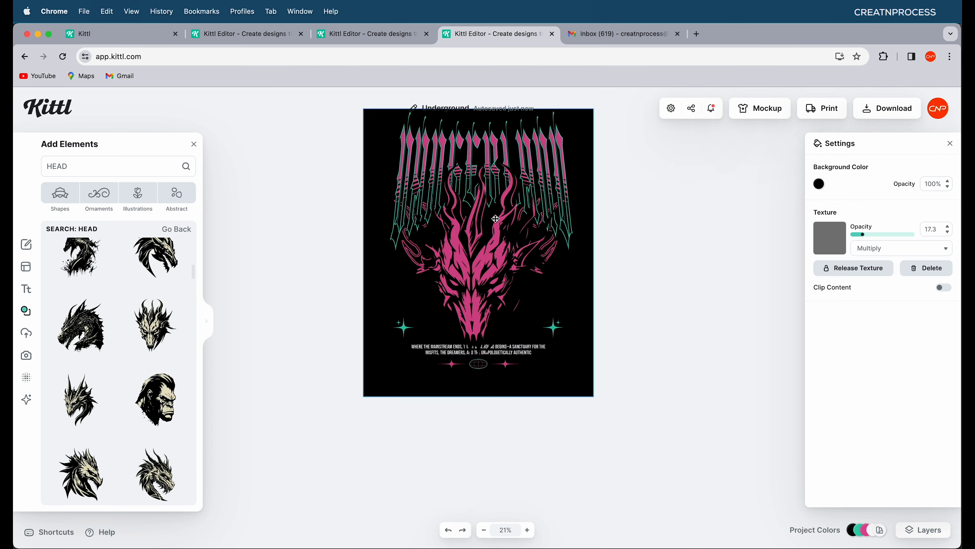
Step: Switch to the Wildride Trip jeep design and copy its project name, Nocturnal Blaze
{"action": "left_click", "coordinate": [237, 35]}
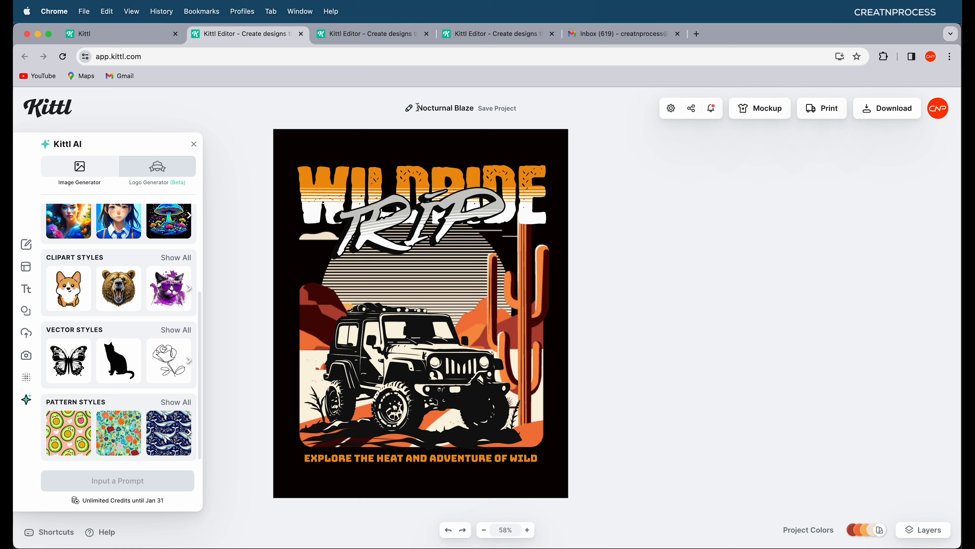
{"action": "left_click_drag", "start_coordinate": [418, 108], "coordinate": [468, 111]}
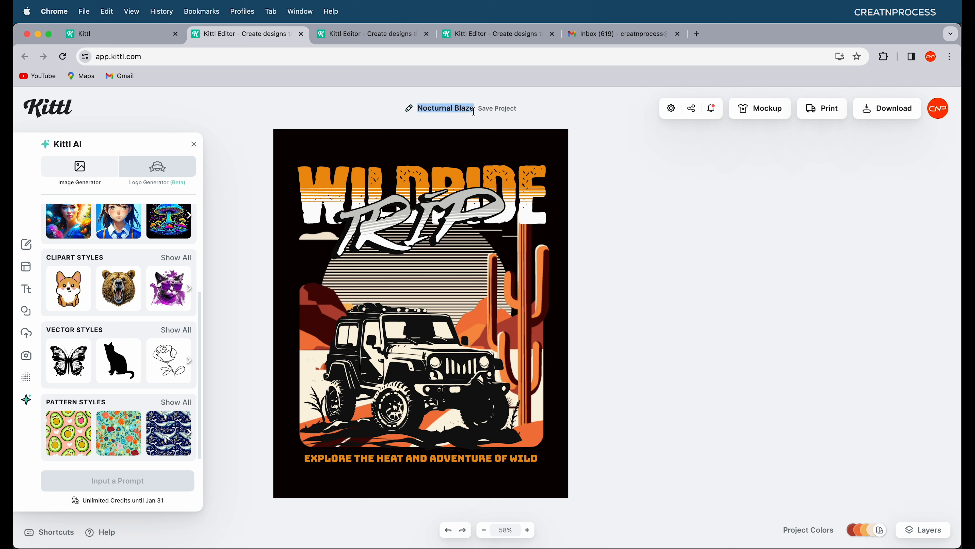
{"action": "key", "text": "super+c"}
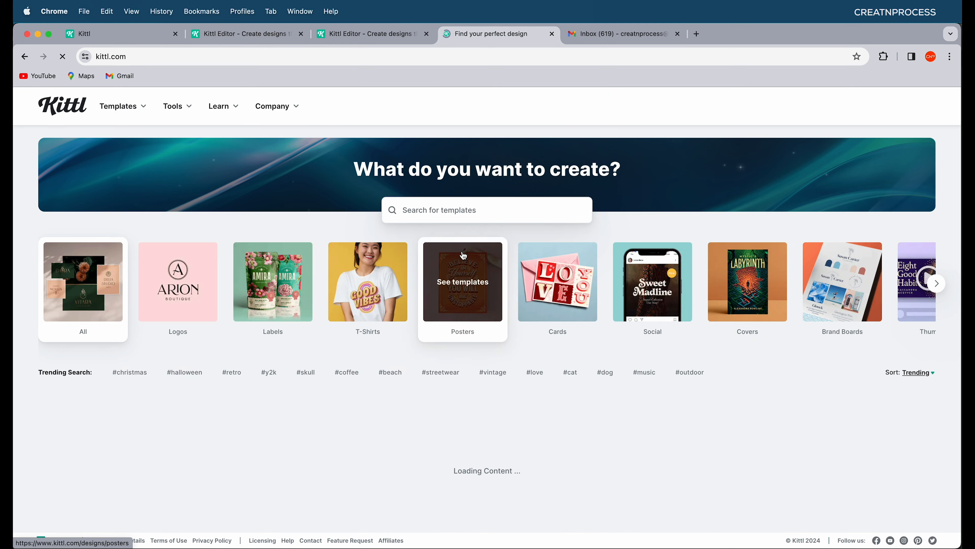
Step: Search the Kittl templates for the copied name "Nocturnal Blaze" and open the motorcycle template in the editor
{"action": "left_click", "coordinate": [440, 218]}
{"action": "key", "text": "super+v"}
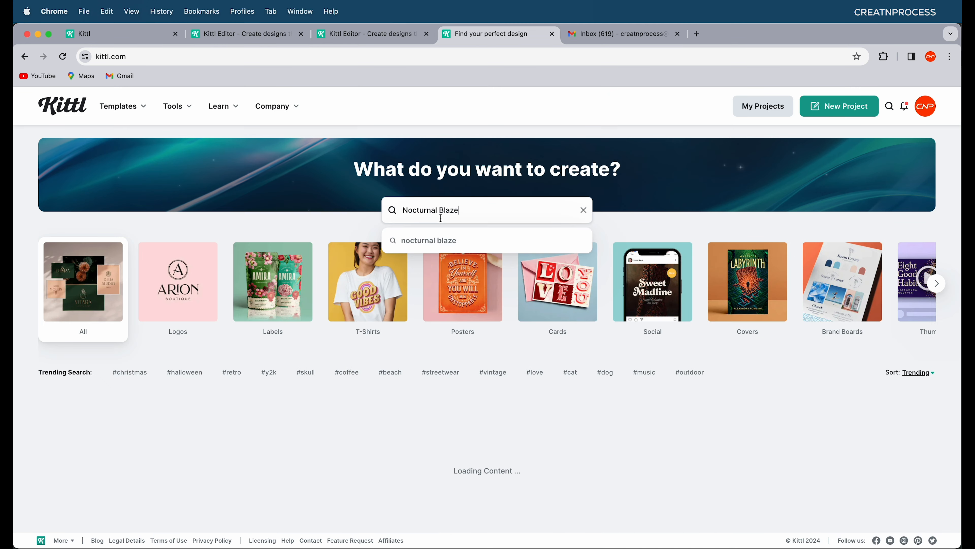
{"action": "scroll", "coordinate": [428, 348], "scroll_direction": "down", "scroll_amount": 2}
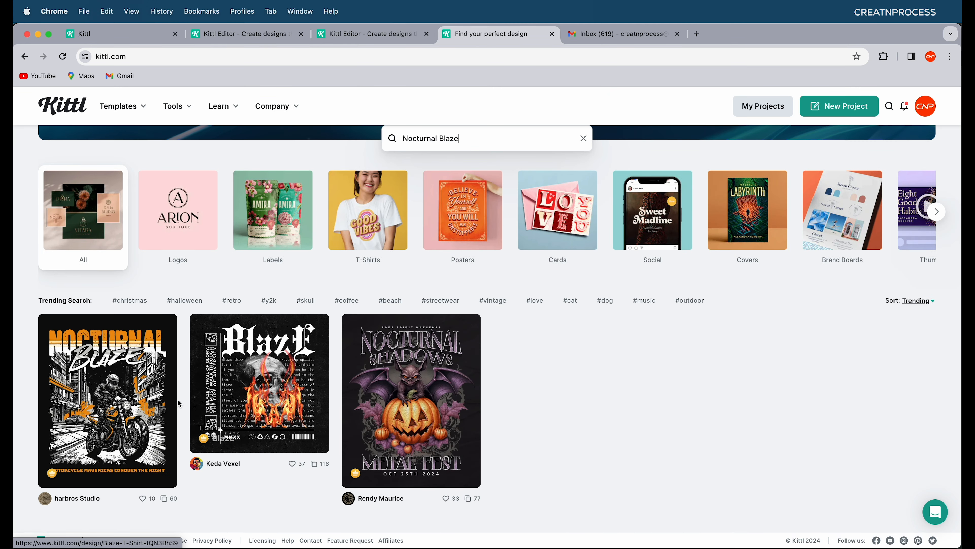
{"action": "left_click", "coordinate": [158, 389]}
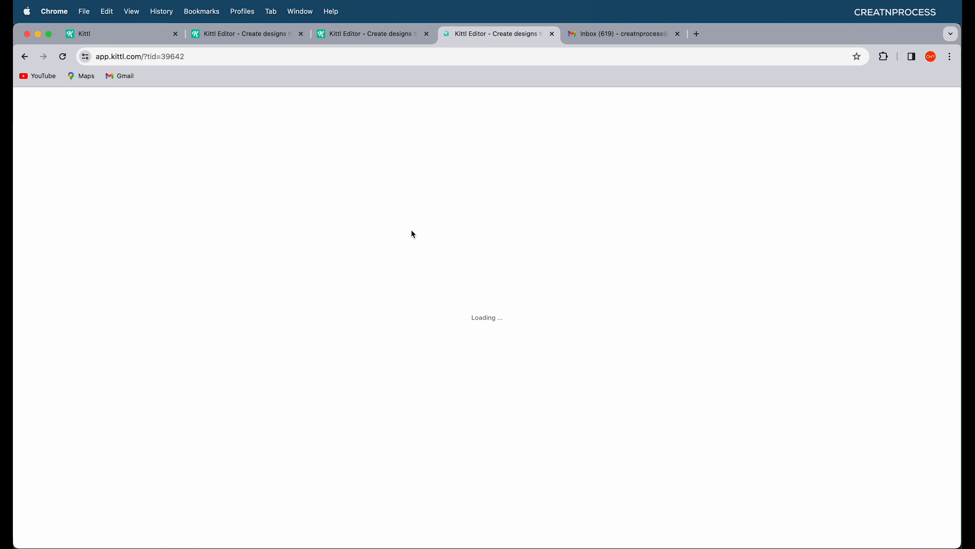
Step: Replace the distorted headline text NOCTURNAL with WILDRIDE
{"action": "left_click", "coordinate": [461, 185]}
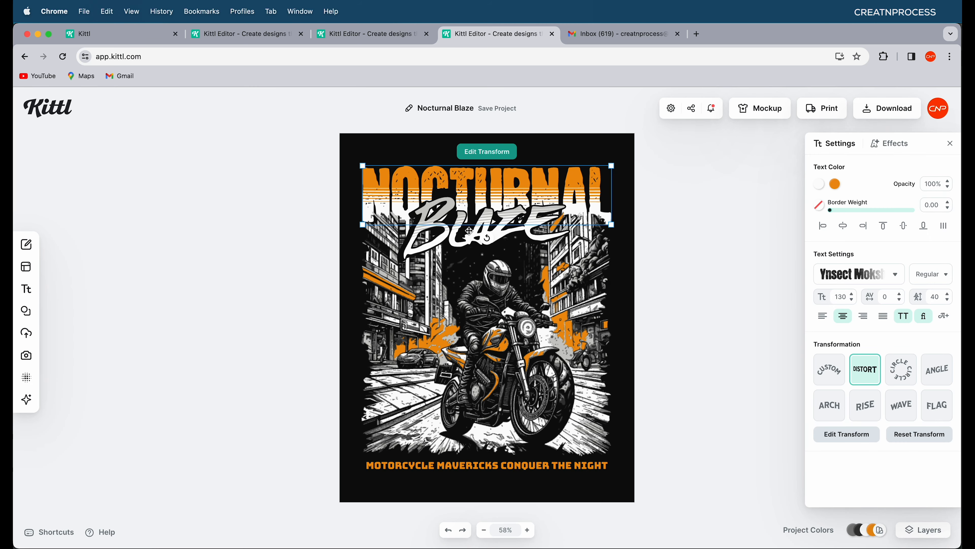
{"action": "left_click", "coordinate": [460, 243]}
{"action": "left_click", "coordinate": [433, 341]}
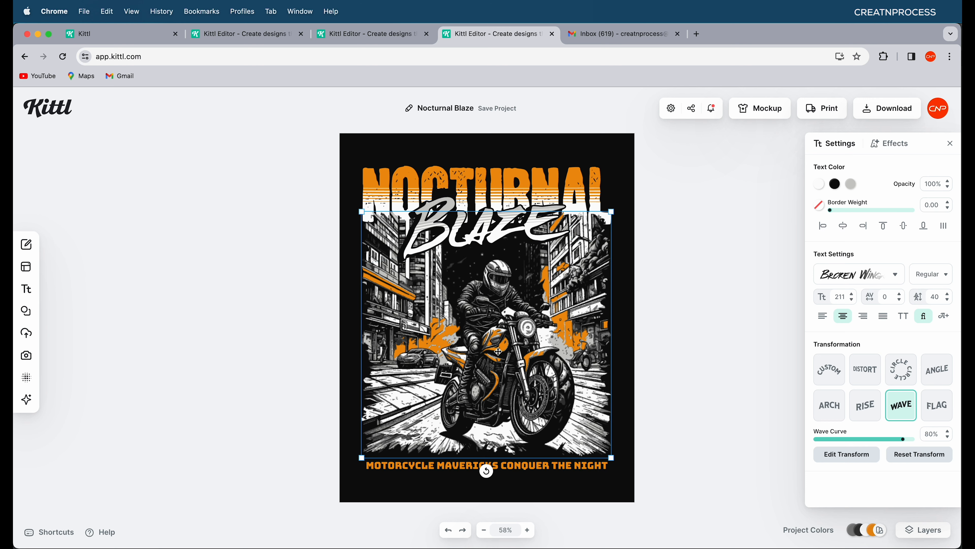
{"action": "left_click", "coordinate": [423, 182]}
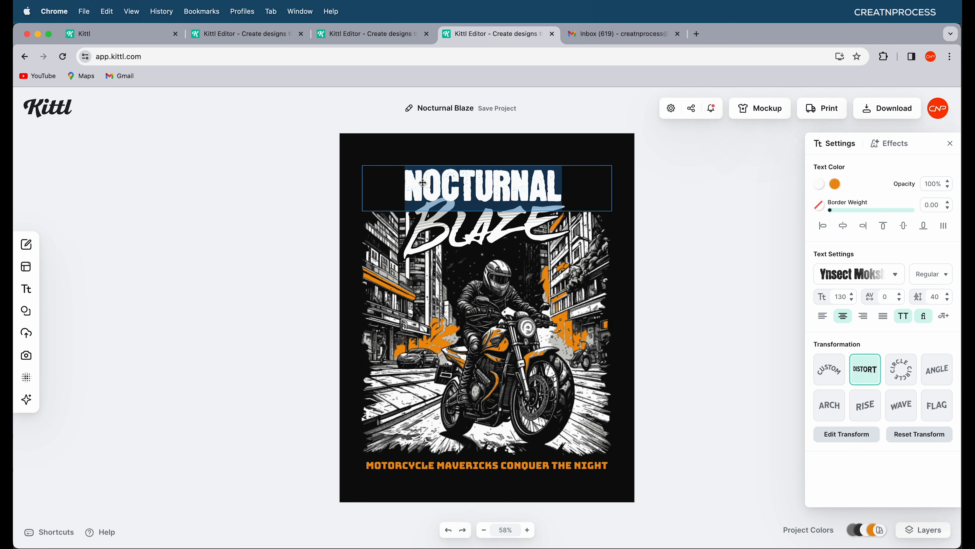
{"action": "type", "text": "WILDRIDE"}
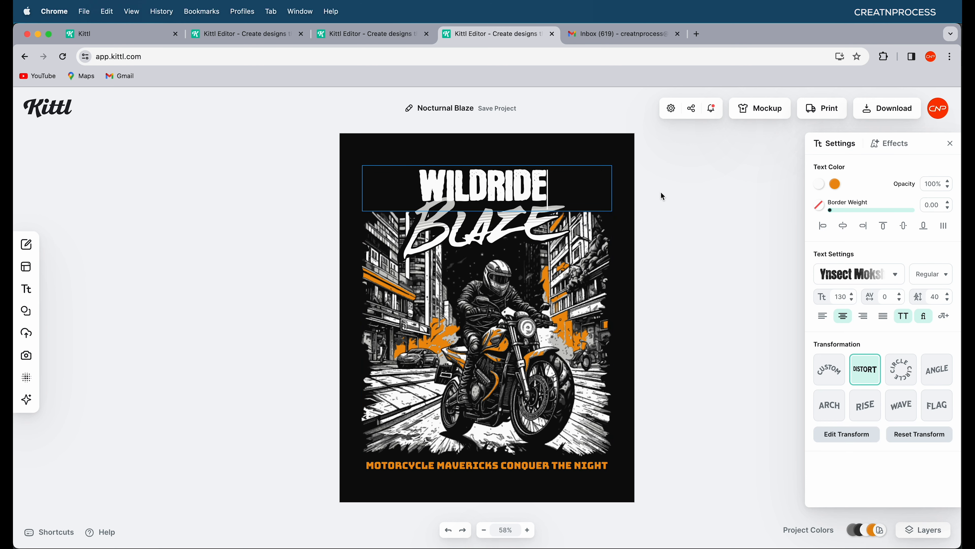
{"action": "key", "text": "Escape"}
{"action": "left_click", "coordinate": [683, 218]}
Step: Delete the motorcycle city illustration from the poster, keeping the headline, script word and tagline
{"action": "scroll", "coordinate": [498, 311], "scroll_direction": "down", "scroll_amount": 2}
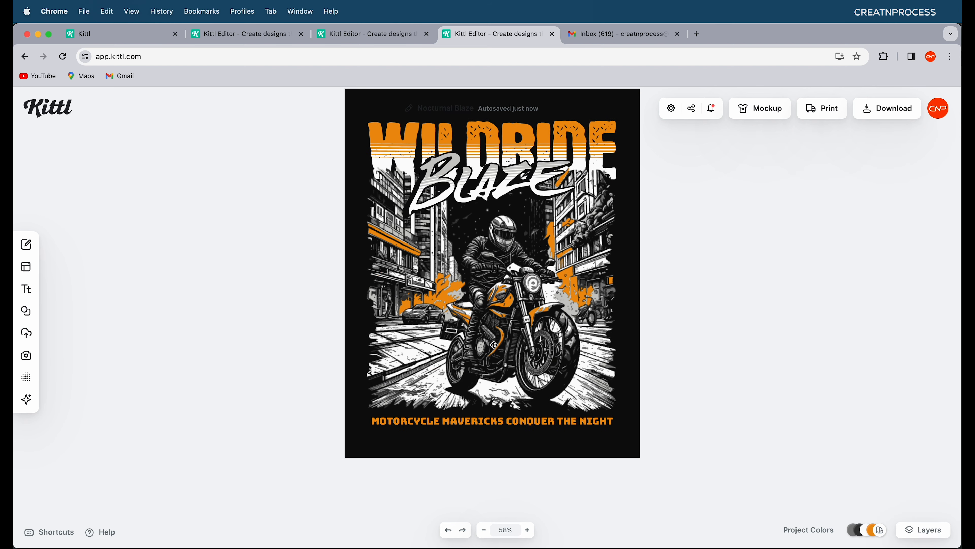
{"action": "left_click", "coordinate": [498, 311]}
{"action": "mouse_move", "coordinate": [499, 312]}
{"action": "left_mouse_down"}
{"action": "mouse_move", "coordinate": [394, 317]}
{"action": "mouse_move", "coordinate": [501, 315]}
{"action": "left_mouse_up"}
{"action": "key", "text": "Delete"}
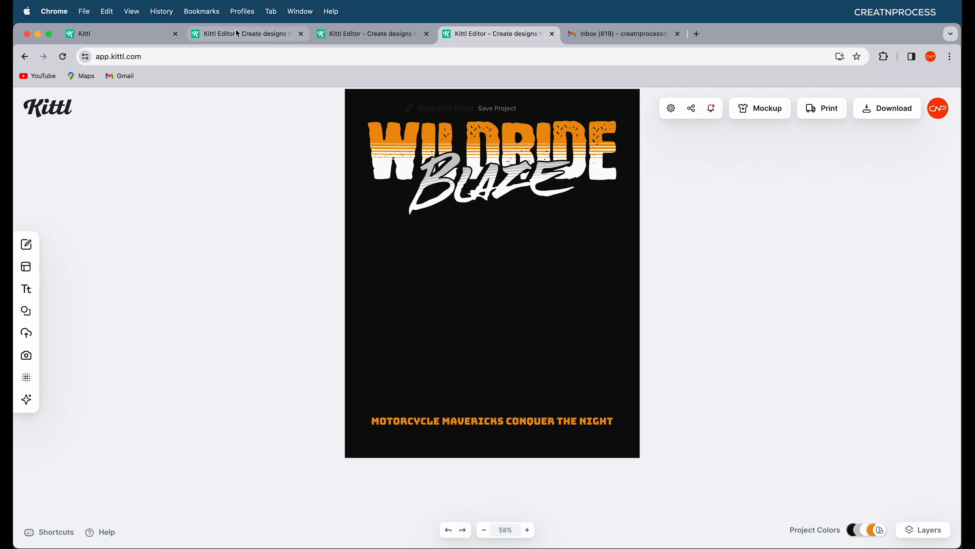
Step: Inspect the desert background and jeep elements in the Wildride Trip design, and return to the poster being edited
{"action": "left_click", "coordinate": [318, 39]}
{"action": "left_click", "coordinate": [304, 39]}
{"action": "left_click", "coordinate": [425, 331]}
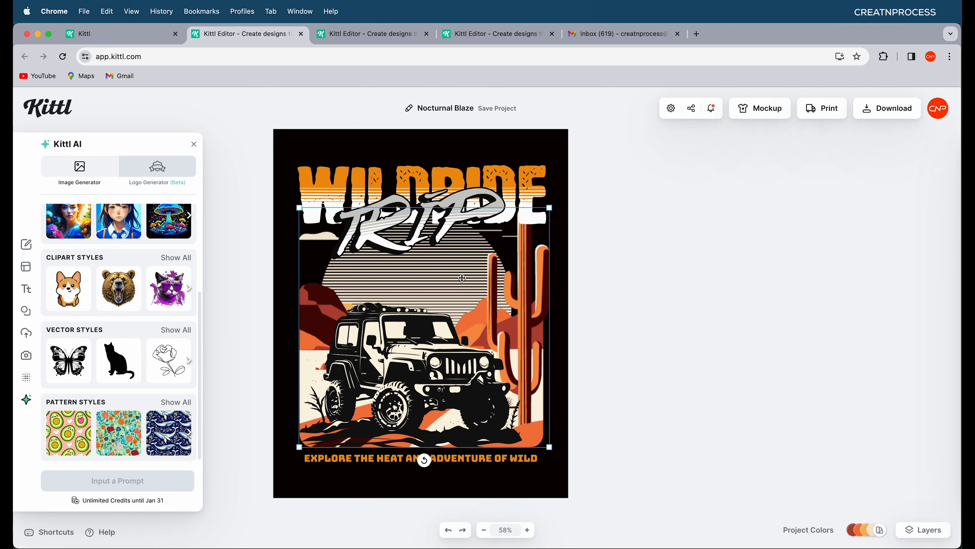
{"action": "left_click", "coordinate": [423, 333]}
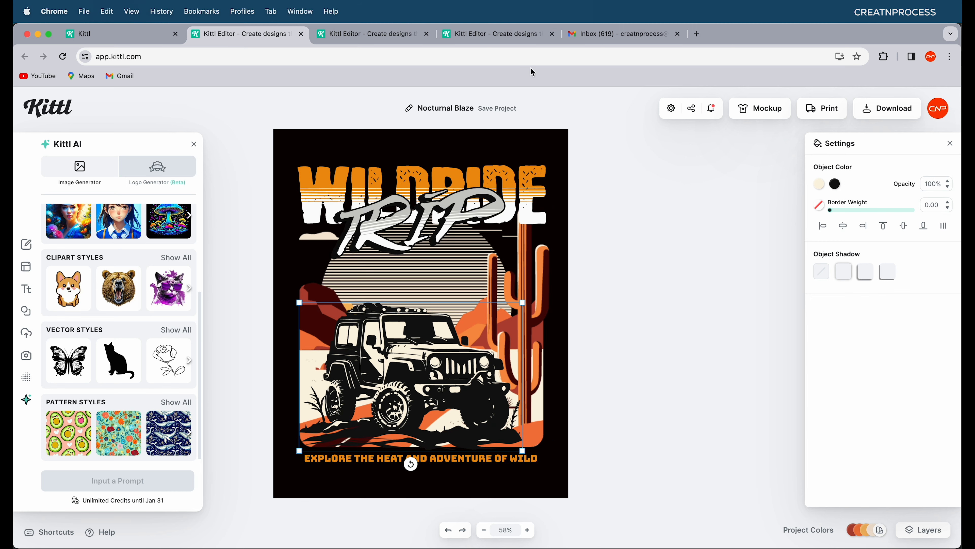
{"action": "left_click", "coordinate": [485, 37]}
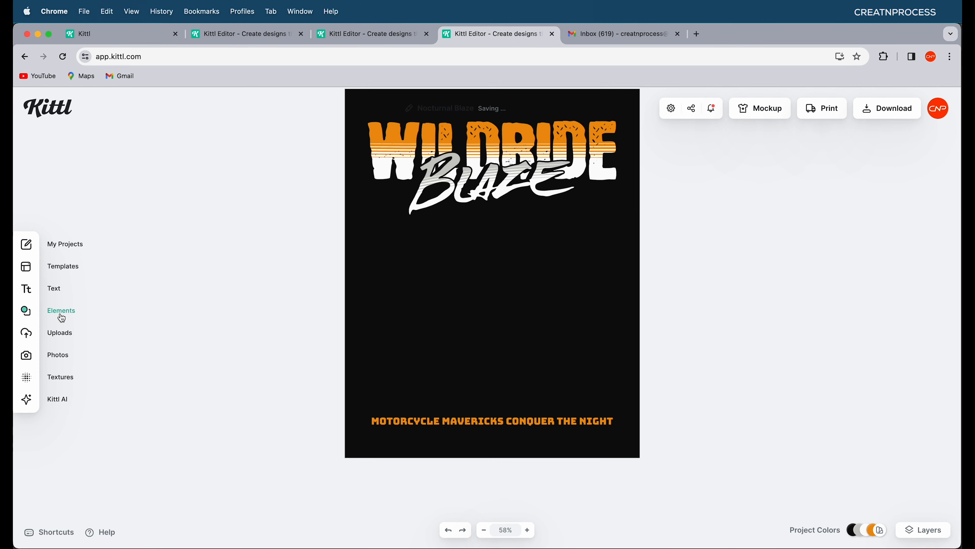
Step: Search the elements for "scene with a road" and add the desert road scene with cacti to the poster
{"action": "left_click", "coordinate": [35, 319]}
{"action": "left_click", "coordinate": [131, 169]}
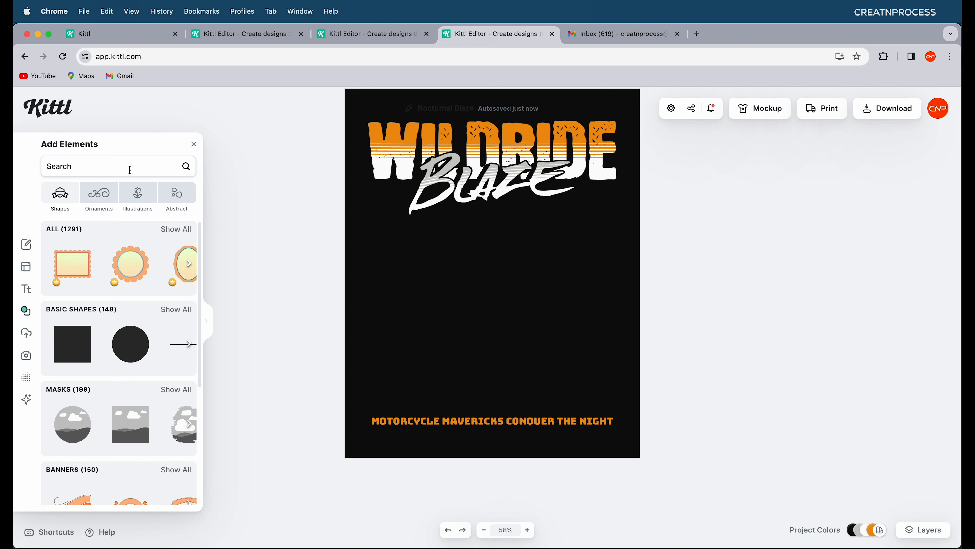
{"action": "type", "text": "scene with a road"}
{"action": "scroll", "coordinate": [160, 412], "scroll_direction": "down", "scroll_amount": 2}
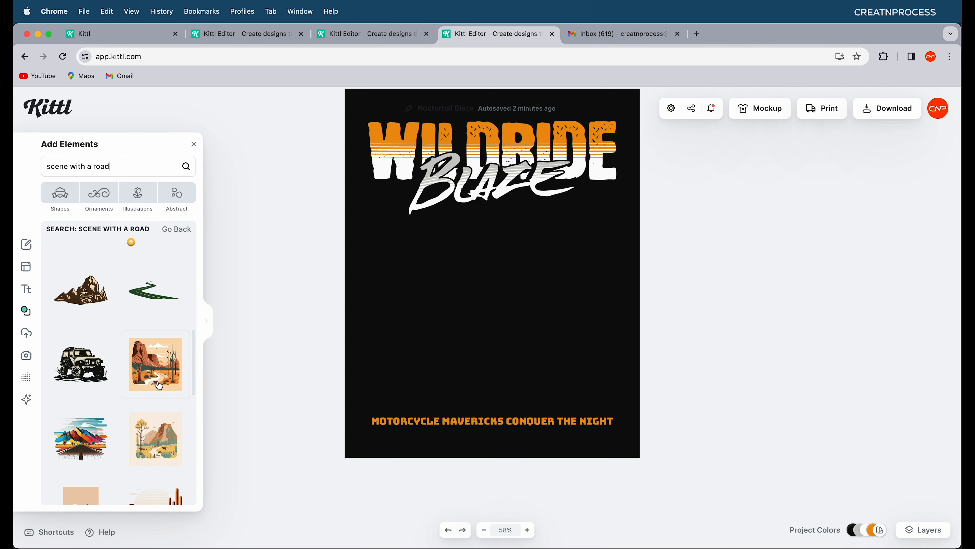
{"action": "scroll", "coordinate": [159, 386], "scroll_direction": "down", "scroll_amount": 2}
{"action": "scroll", "coordinate": [151, 418], "scroll_direction": "down", "scroll_amount": 2}
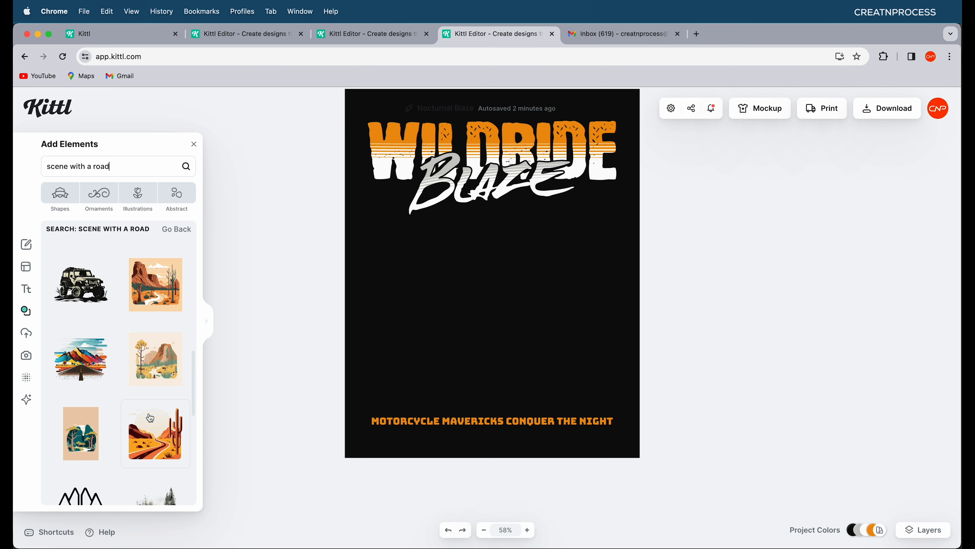
{"action": "left_click", "coordinate": [155, 449]}
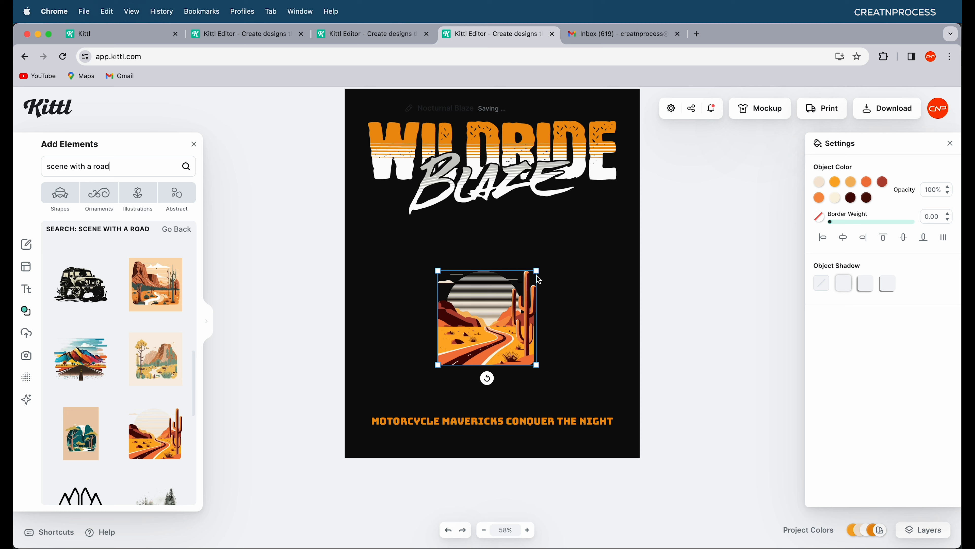
Step: Enlarge the desert road scene to the headline's width and place it between the headline and the tagline
{"action": "left_click_drag", "start_coordinate": [537, 270], "coordinate": [653, 143]}
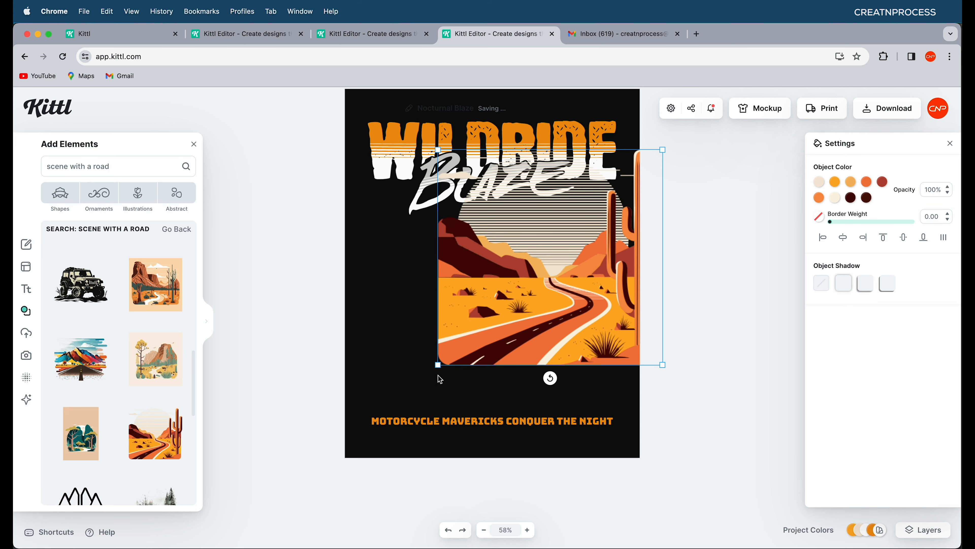
{"action": "left_click_drag", "start_coordinate": [499, 318], "coordinate": [431, 368]}
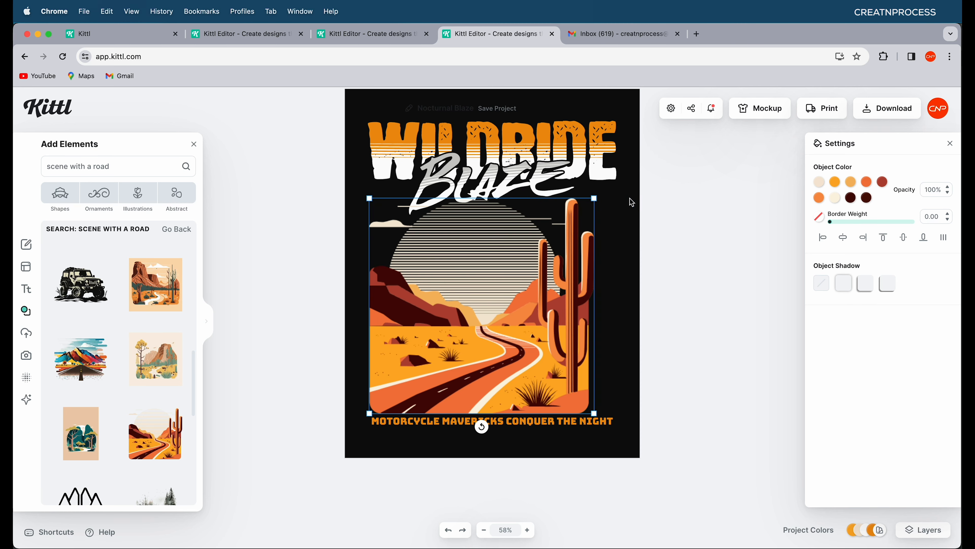
{"action": "left_click_drag", "start_coordinate": [595, 198], "coordinate": [619, 175]}
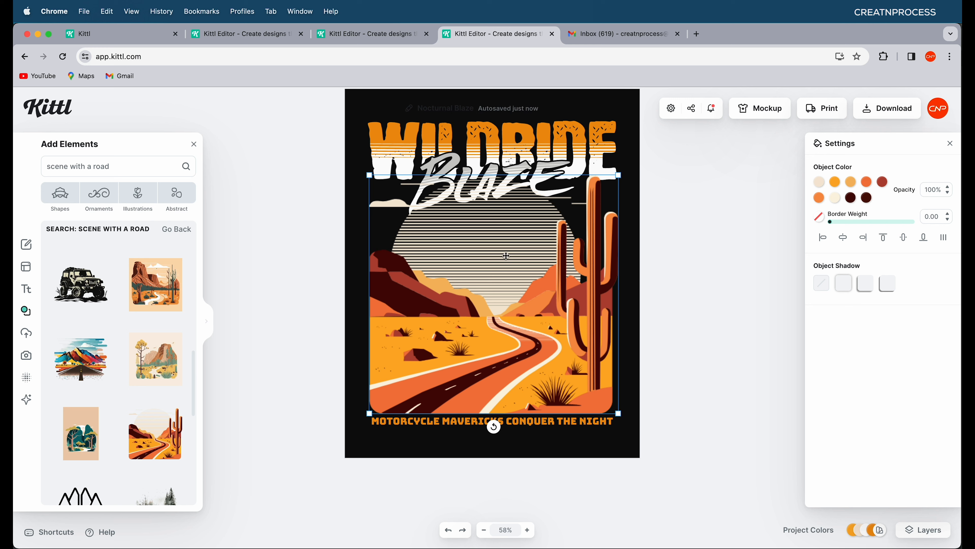
Step: Recolor the desert scene's cream road edges with the light orange document color and its yellow sand with white, fcfcfc
{"action": "left_click", "coordinate": [836, 203]}
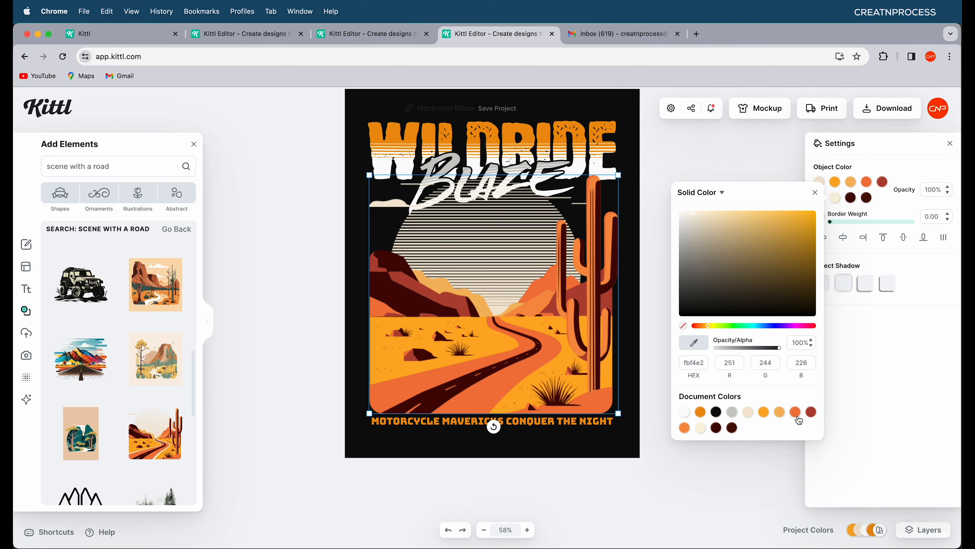
{"action": "left_click", "coordinate": [780, 412]}
{"action": "left_click", "coordinate": [858, 173]}
{"action": "left_click", "coordinate": [837, 183]}
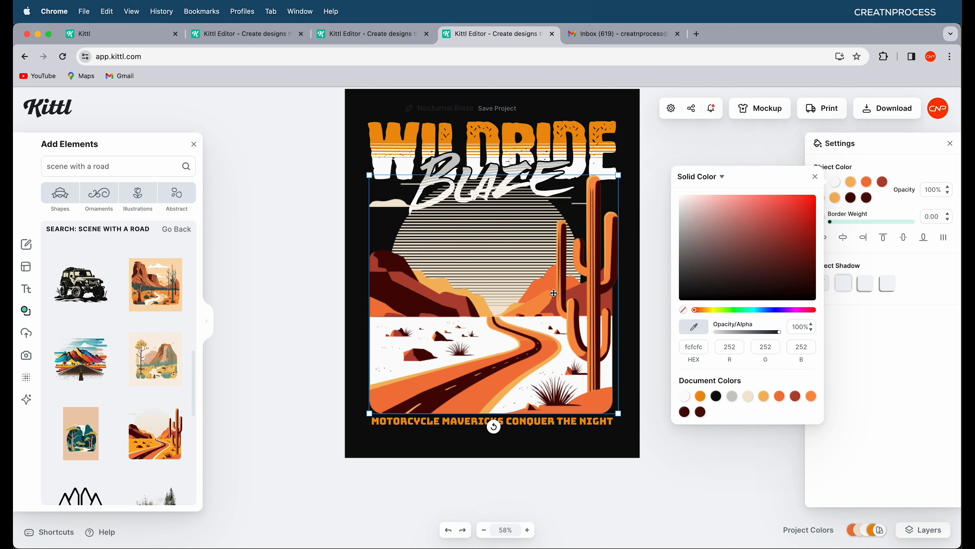
{"action": "left_click", "coordinate": [522, 227]}
Step: Change the desert scene's beige sun and cloud color to the light orange document color
{"action": "left_click", "coordinate": [820, 183]}
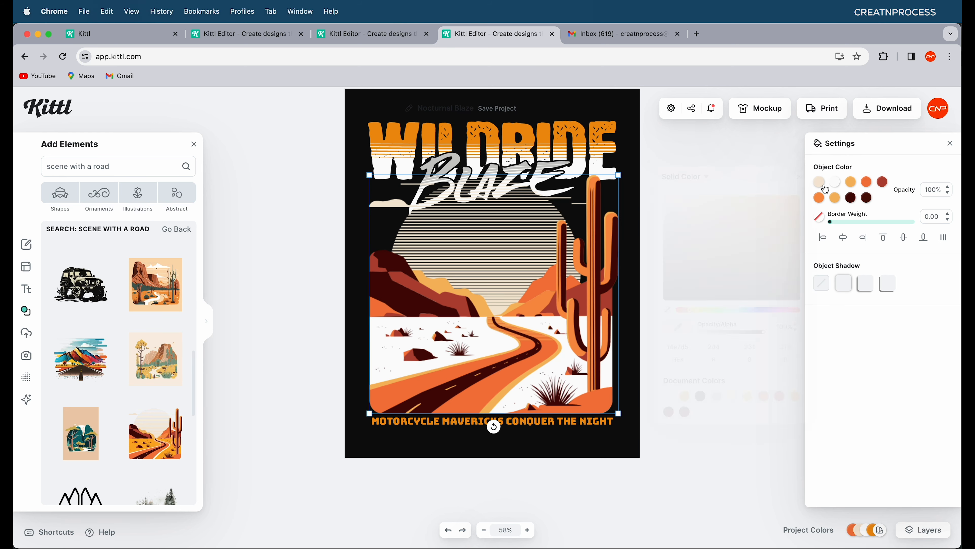
{"action": "left_click", "coordinate": [749, 397]}
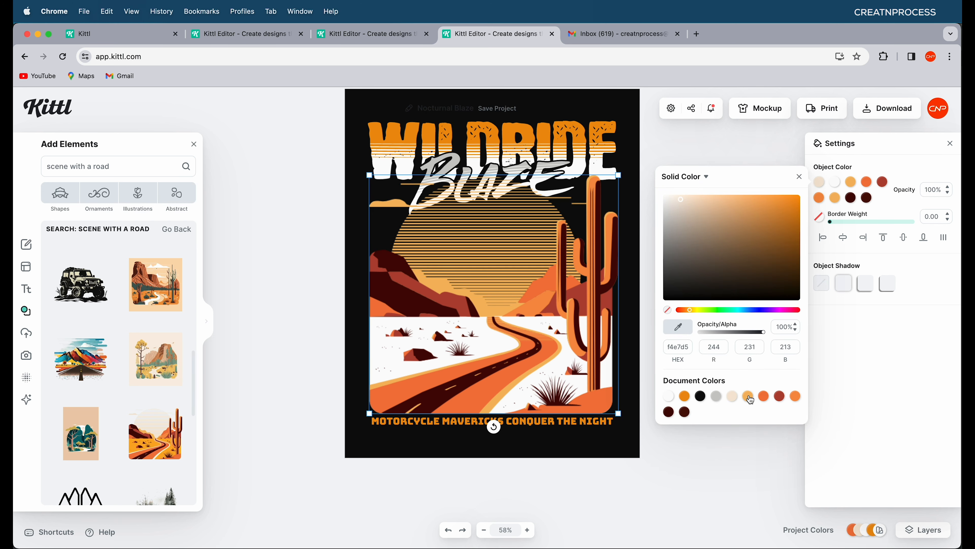
{"action": "left_click", "coordinate": [655, 143]}
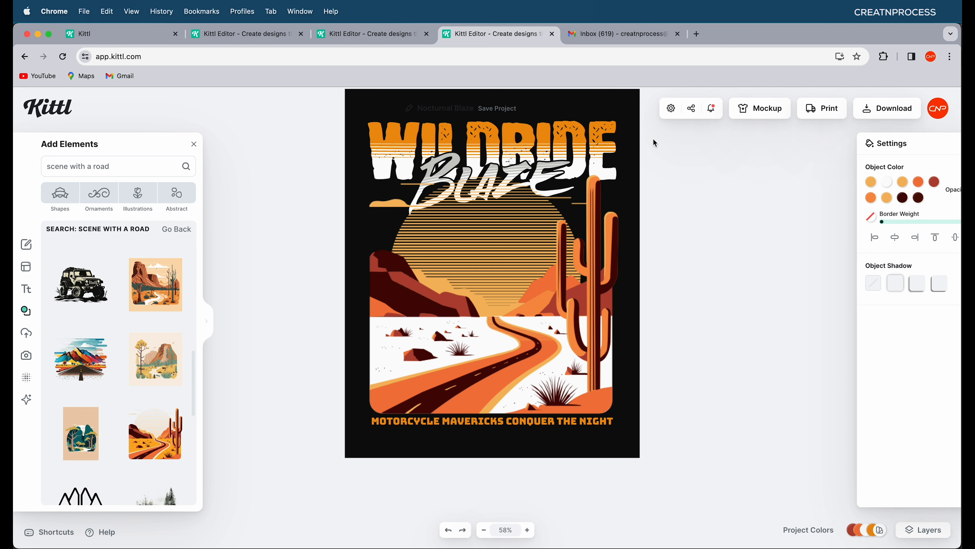
Step: Send the desert scene to the back, behind the headline and the script word
{"action": "left_click", "coordinate": [502, 200]}
{"action": "right_click", "coordinate": [509, 224]}
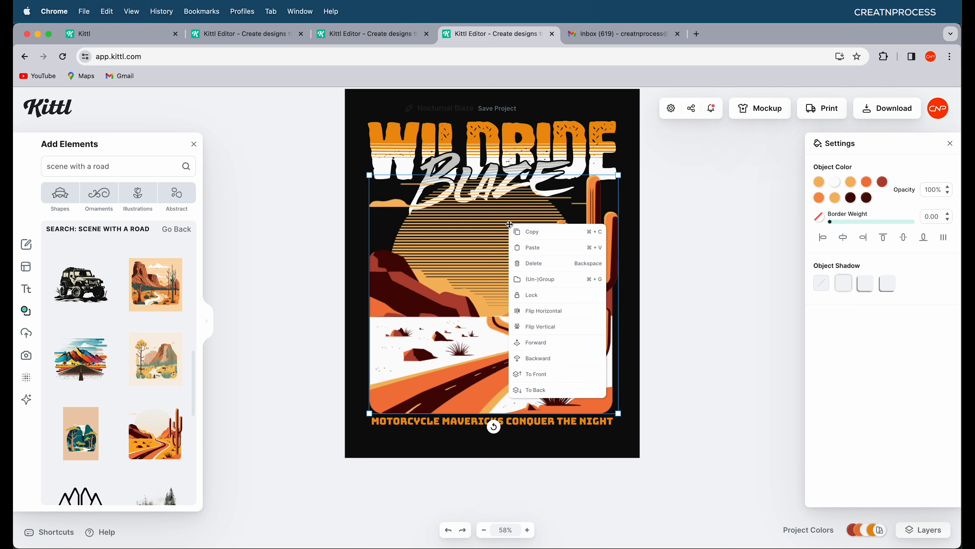
{"action": "left_click", "coordinate": [557, 389]}
{"action": "left_click", "coordinate": [669, 270]}
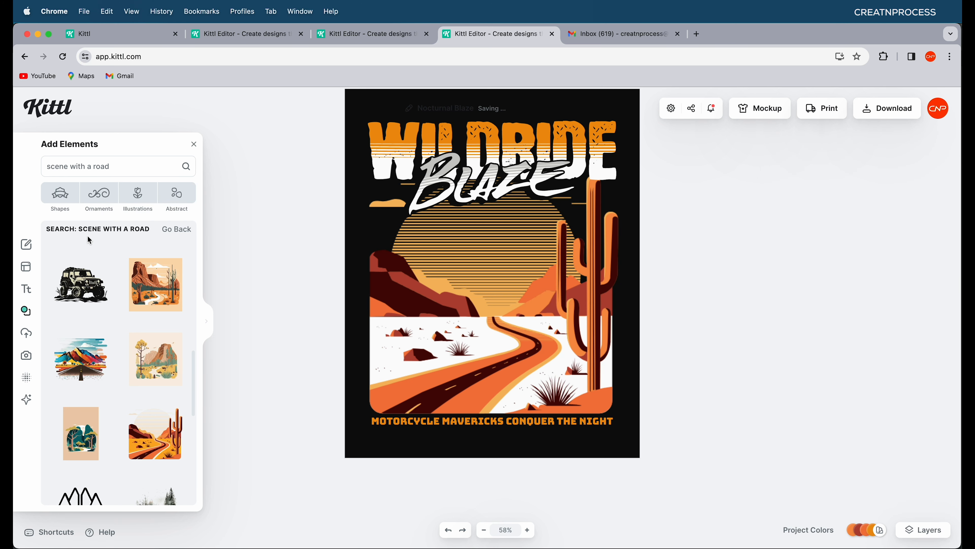
Step: Add the jeep illustration from the search results and enlarge it across the lower part of the desert scene, above the tagline
{"action": "scroll", "coordinate": [85, 314], "scroll_direction": "up", "scroll_amount": 2}
{"action": "left_click", "coordinate": [95, 320]}
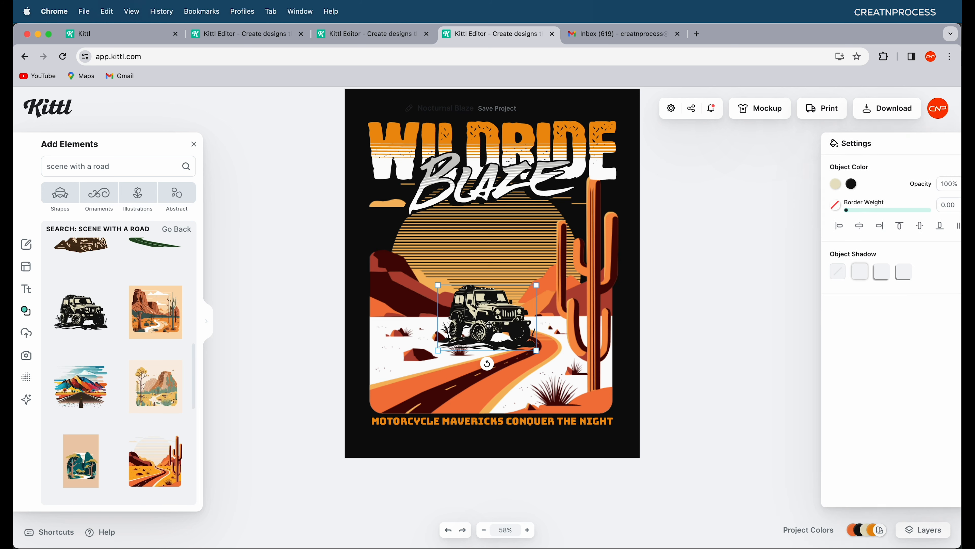
{"action": "left_click_drag", "start_coordinate": [508, 319], "coordinate": [518, 295]}
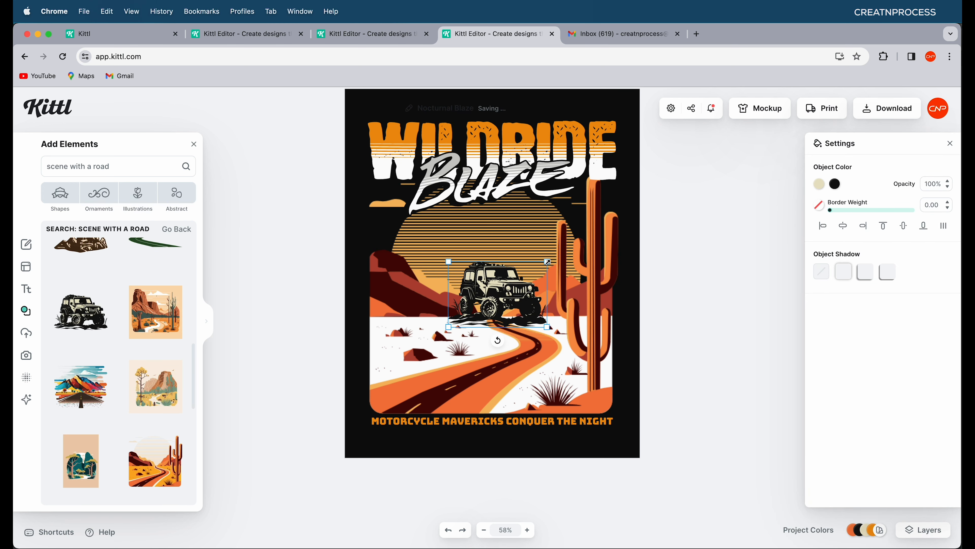
{"action": "left_click_drag", "start_coordinate": [548, 262], "coordinate": [697, 155]}
{"action": "left_click_drag", "start_coordinate": [695, 176], "coordinate": [592, 250]}
{"action": "left_click_drag", "start_coordinate": [508, 322], "coordinate": [515, 320]}
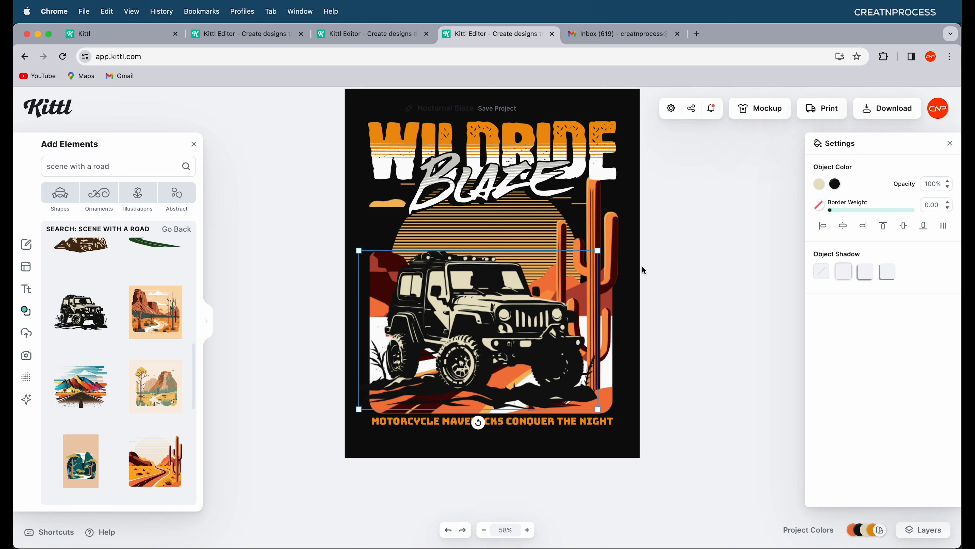
Step: Change the jeep's beige body color to a near-white solid color
{"action": "left_click", "coordinate": [819, 185]}
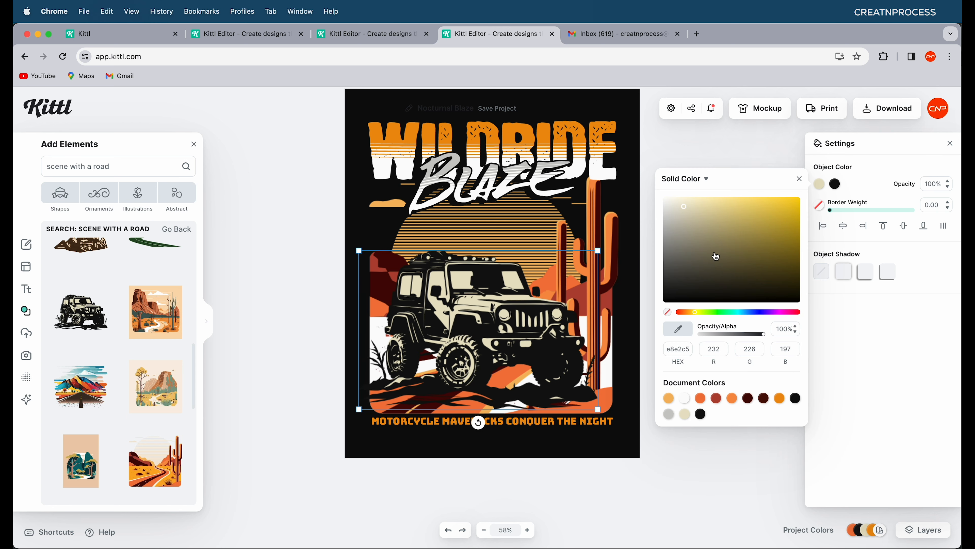
{"action": "left_click_drag", "start_coordinate": [714, 254], "coordinate": [662, 211]}
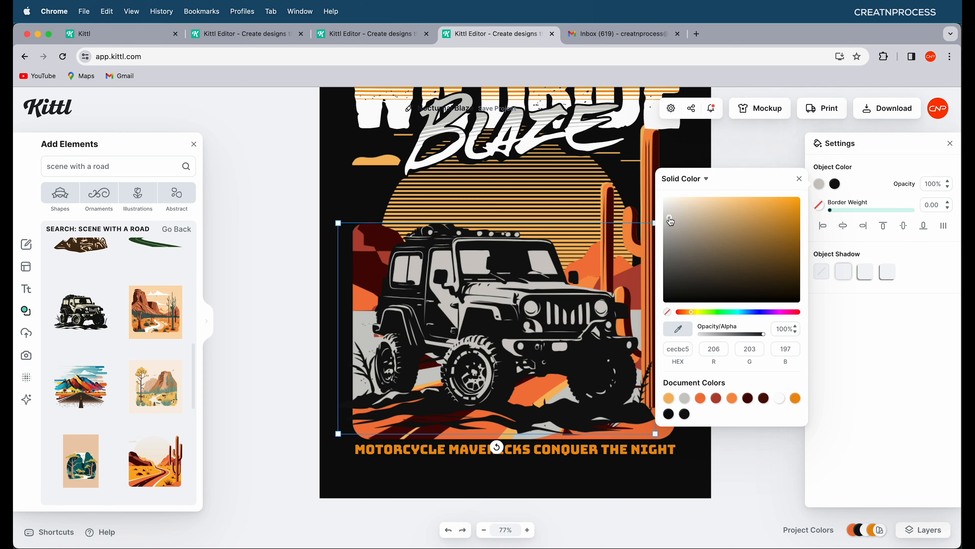
{"action": "left_click_drag", "start_coordinate": [671, 221], "coordinate": [669, 210]}
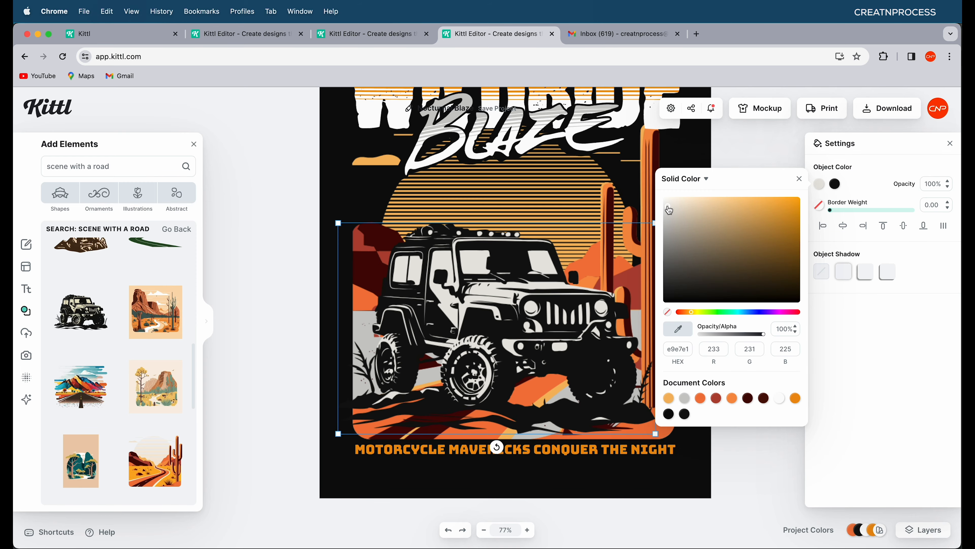
{"action": "left_click_drag", "start_coordinate": [668, 207], "coordinate": [666, 205]}
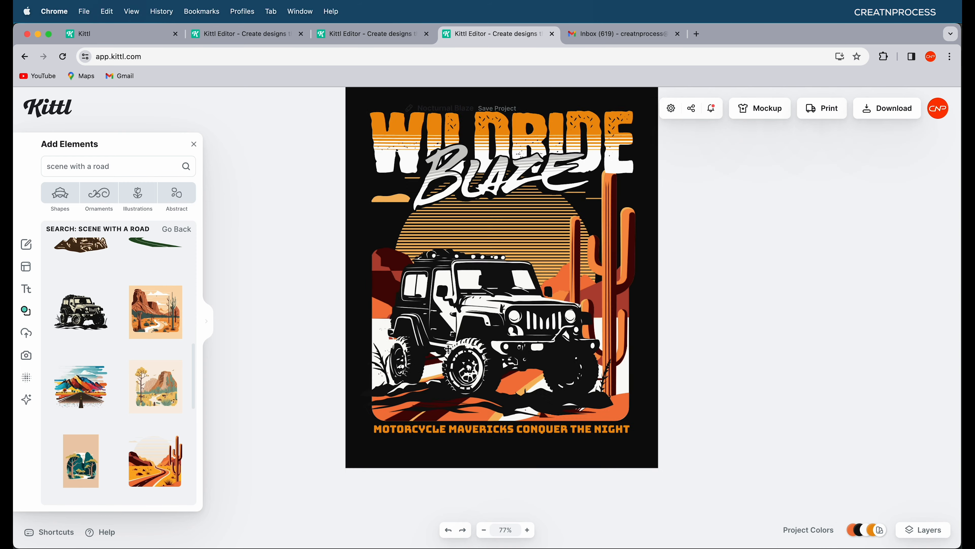
{"action": "scroll", "coordinate": [430, 281], "scroll_direction": "up", "scroll_amount": 1}
{"action": "scroll", "coordinate": [410, 287], "scroll_direction": "up", "scroll_amount": 1}
{"action": "scroll", "coordinate": [411, 287], "scroll_direction": "right", "scroll_amount": 1}
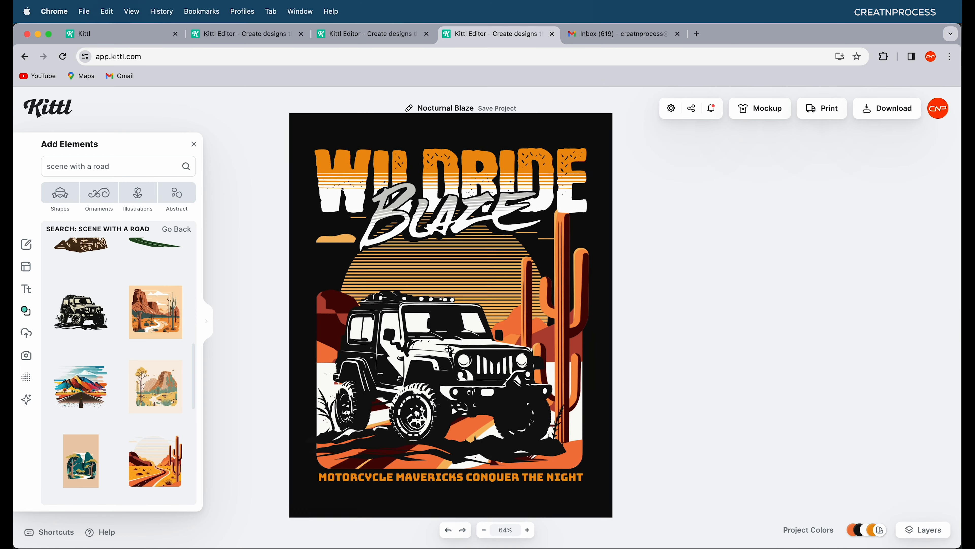
Step: Switch to Finder and preview Book-cover-Design-tut2.jpg in the KDP Book Cover Design folder to examine the finished T-shirt designs
{"action": "key", "text": "super+Tab"}
{"action": "left_click", "coordinate": [611, 453]}
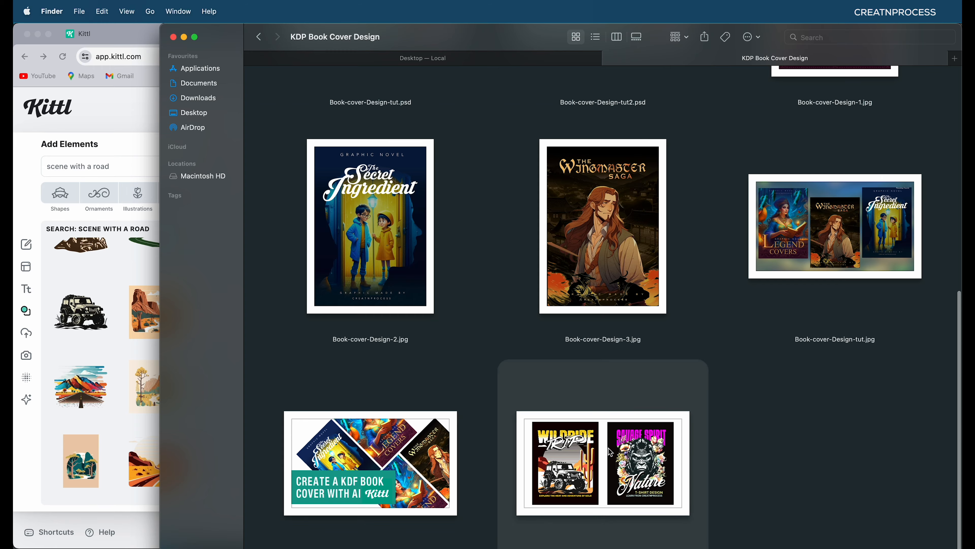
{"action": "key", "text": "space"}
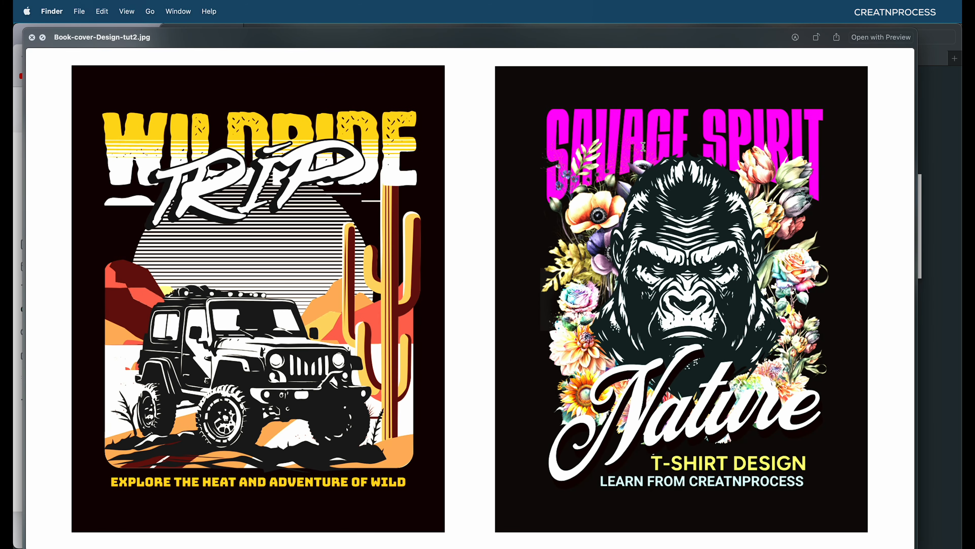
{"action": "key", "text": "space"}
Step: Switch to the blank Kittl project in Chrome and apply a custom portrait size to its artboard
{"action": "key", "text": "super+Tab"}
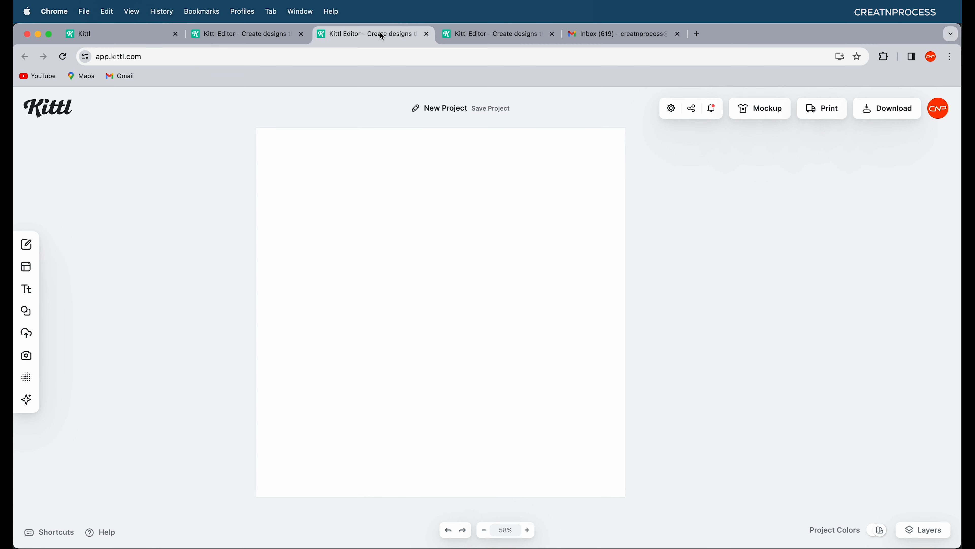
{"action": "left_click", "coordinate": [672, 112]}
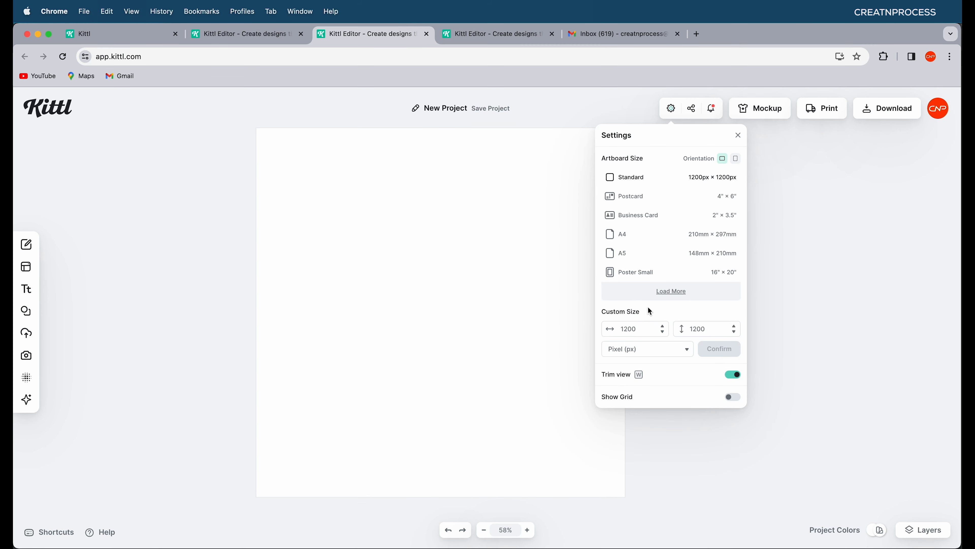
{"action": "left_click", "coordinate": [710, 348]}
Step: Set the artboard's background to solid black
{"action": "left_click", "coordinate": [362, 241]}
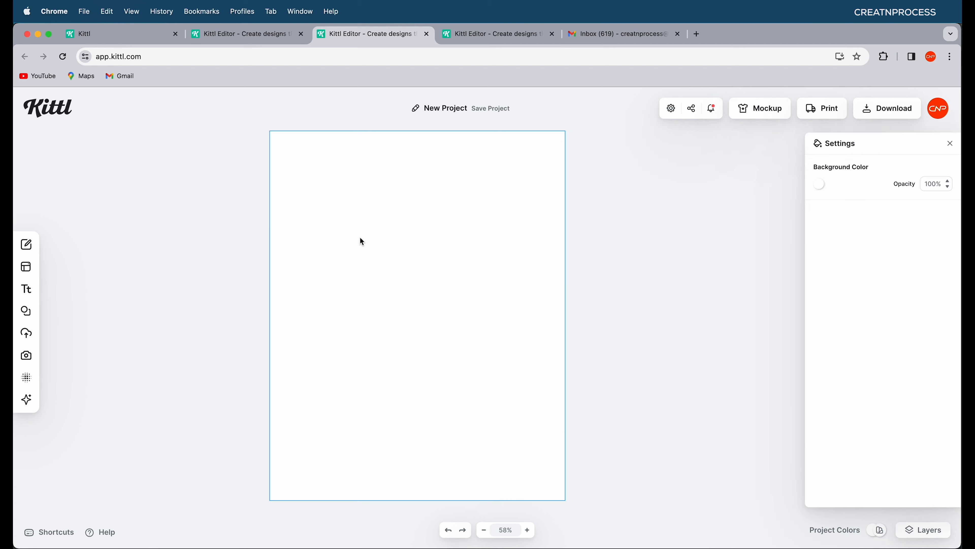
{"action": "left_click", "coordinate": [819, 184]}
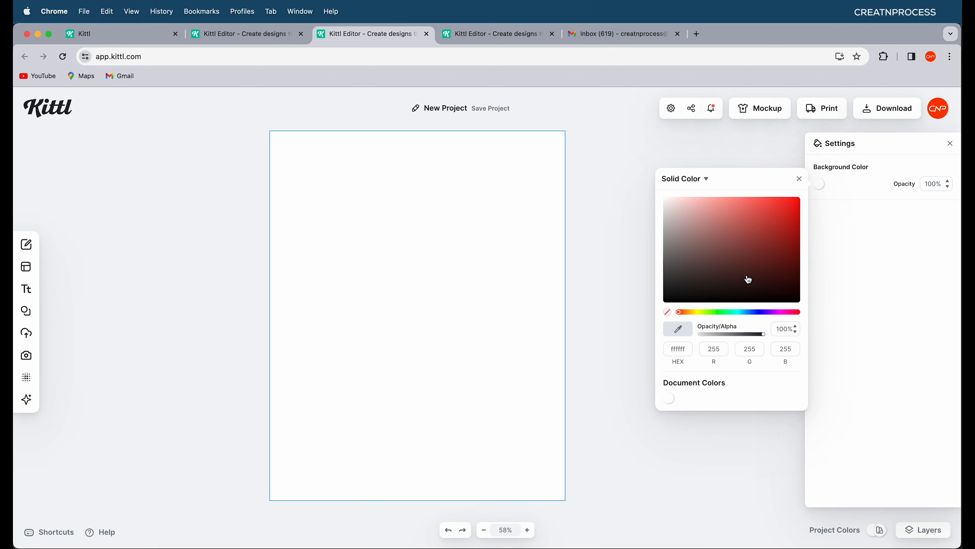
{"action": "left_click_drag", "start_coordinate": [746, 279], "coordinate": [827, 312]}
{"action": "left_click", "coordinate": [174, 329]}
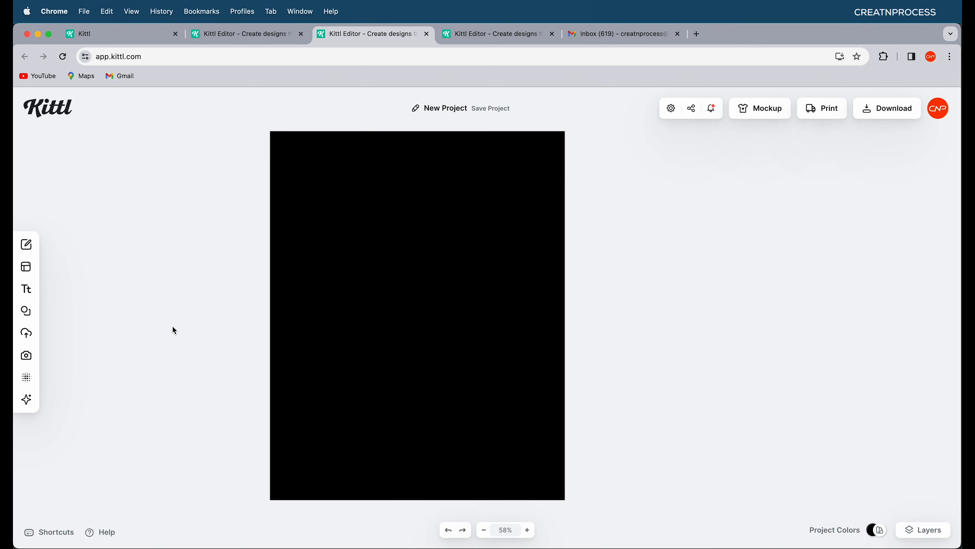
Step: Search the elements library for "head" and browse the gorilla head illustrations
{"action": "left_click", "coordinate": [49, 312]}
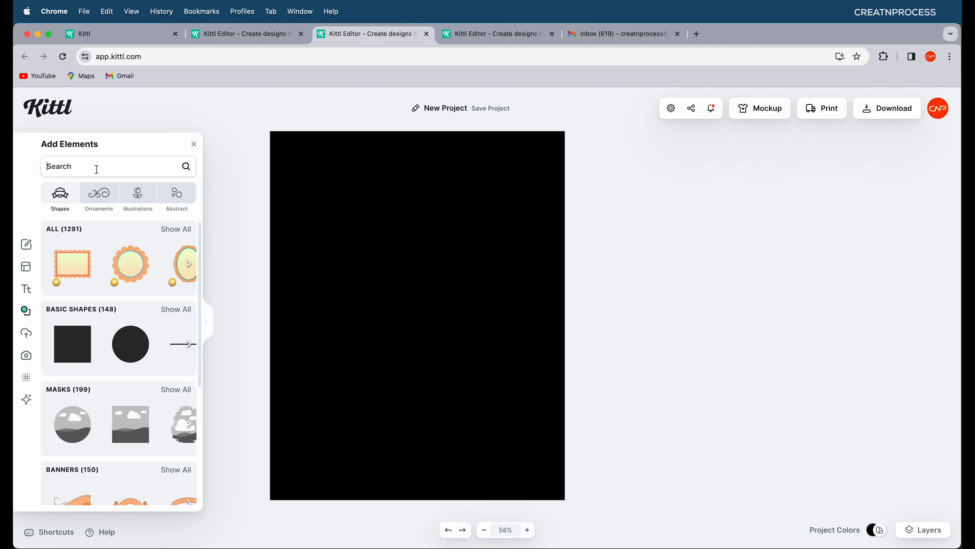
{"action": "type", "text": "head"}
{"action": "key", "text": "Return"}
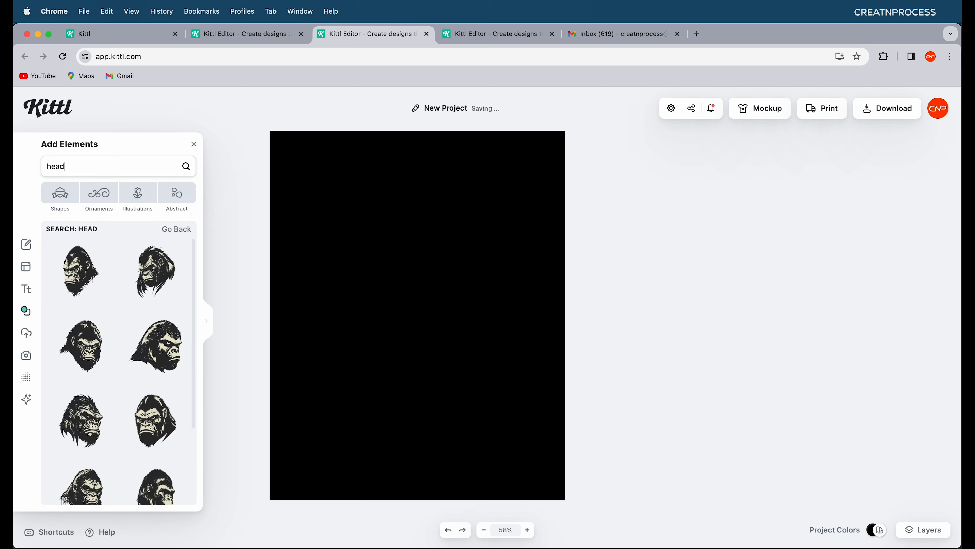
{"action": "scroll", "coordinate": [106, 360], "scroll_direction": "down", "scroll_amount": 3}
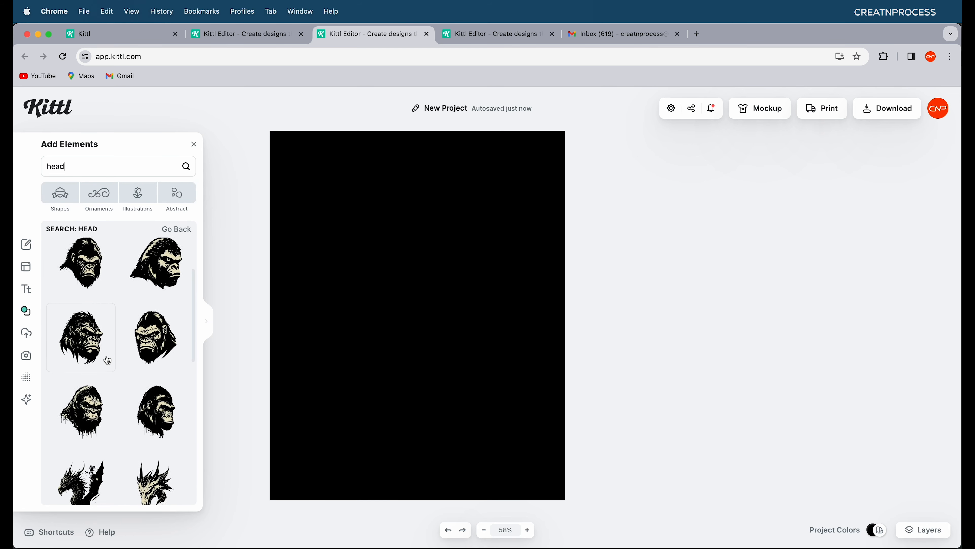
{"action": "scroll", "coordinate": [107, 360], "scroll_direction": "down", "scroll_amount": 6}
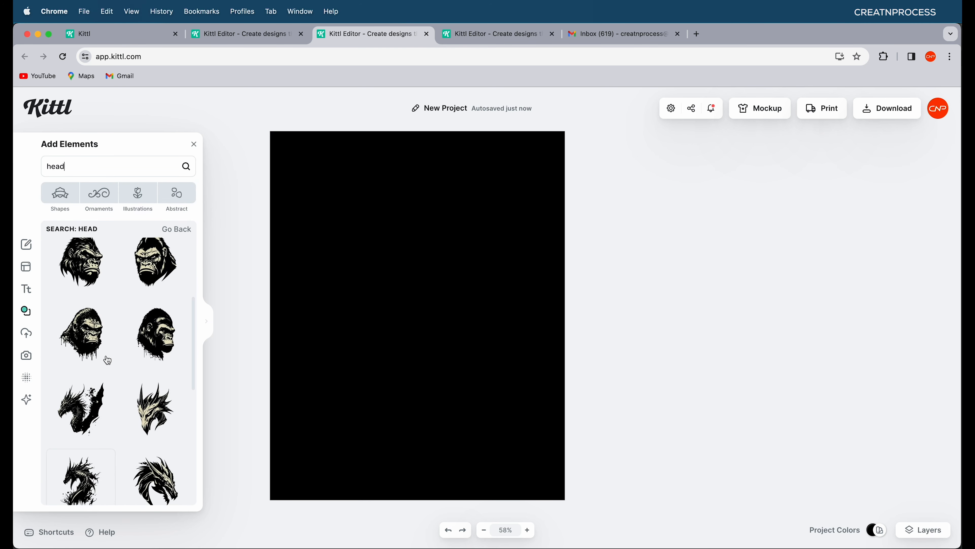
{"action": "scroll", "coordinate": [107, 360], "scroll_direction": "up", "scroll_amount": 5}
Step: Search the elements for "head ape", then add the black-and-white front-facing gorilla head and enlarge it on the artboard
{"action": "type", "text": "ape"}
{"action": "key", "text": "Return"}
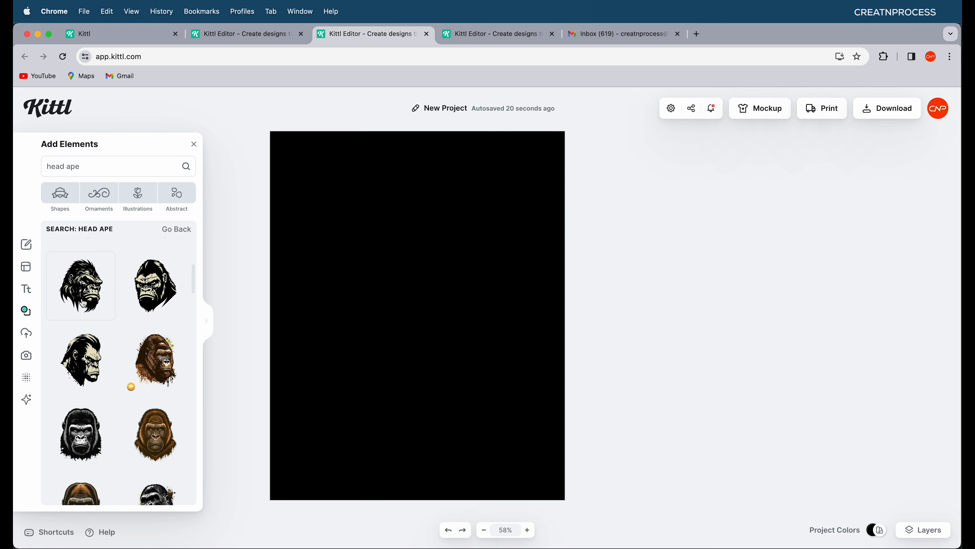
{"action": "scroll", "coordinate": [84, 305], "scroll_direction": "down", "scroll_amount": 2}
{"action": "left_click", "coordinate": [82, 423]}
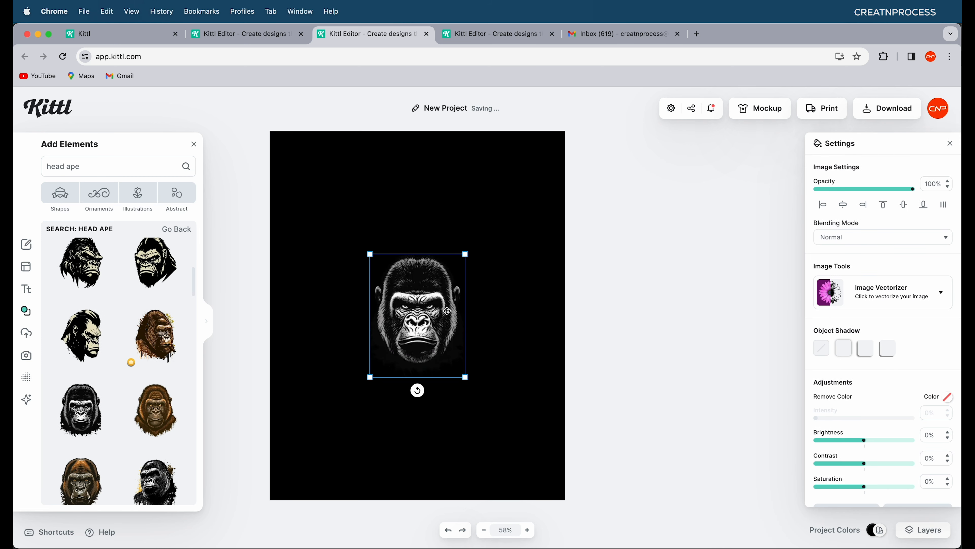
Step: Search the elements for "ape" and add the beige-and-black front-facing gorilla with shoulders to the artboard
{"action": "scroll", "coordinate": [160, 395], "scroll_direction": "down", "scroll_amount": 5}
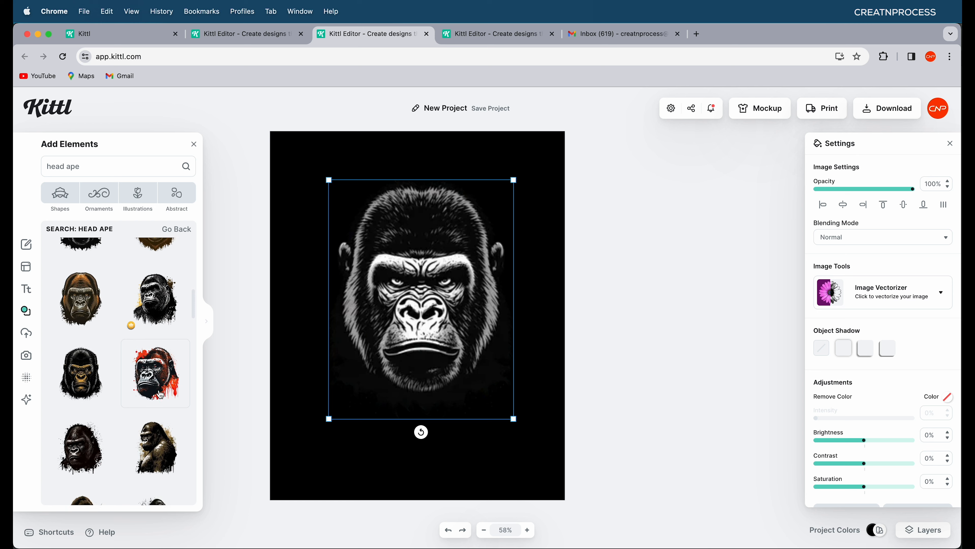
{"action": "scroll", "coordinate": [160, 395], "scroll_direction": "down", "scroll_amount": 2}
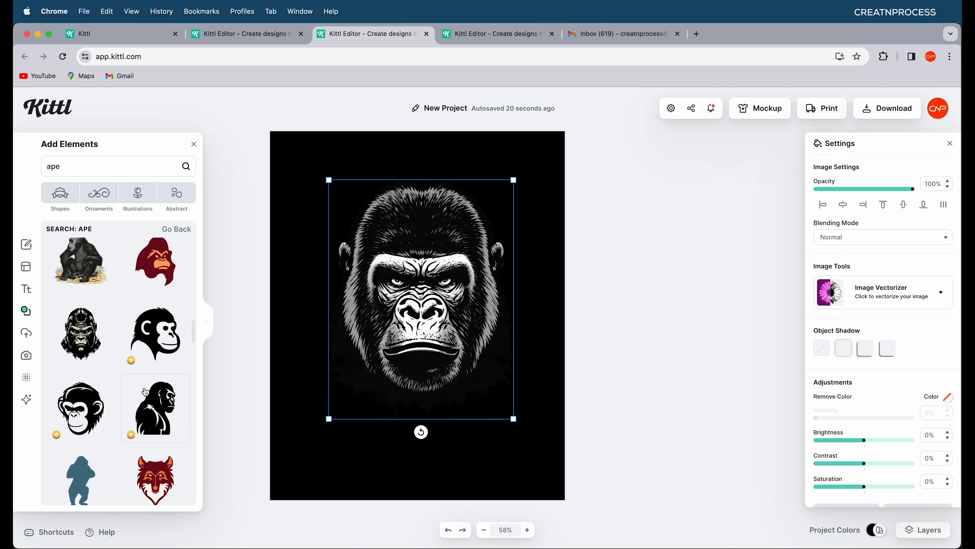
{"action": "scroll", "coordinate": [97, 372], "scroll_direction": "up", "scroll_amount": 1}
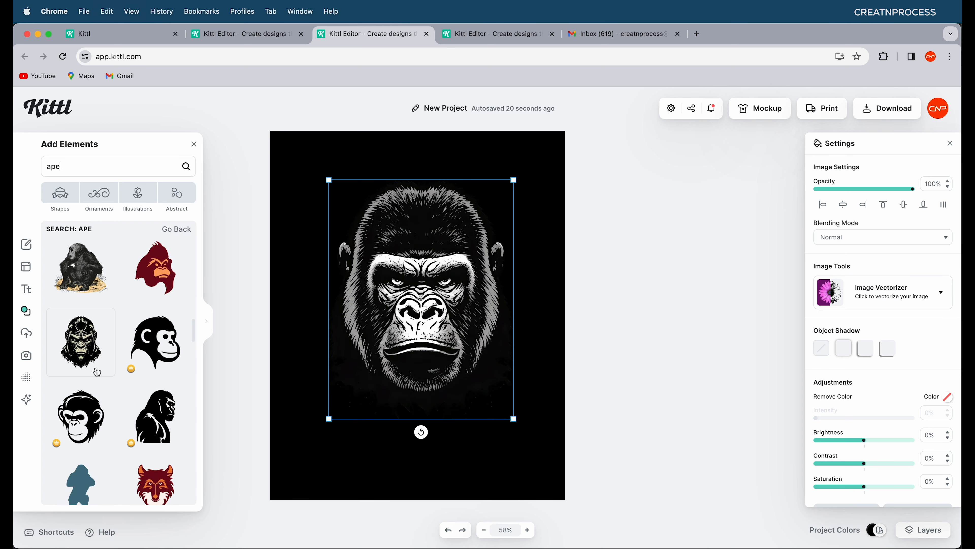
{"action": "left_click", "coordinate": [86, 346]}
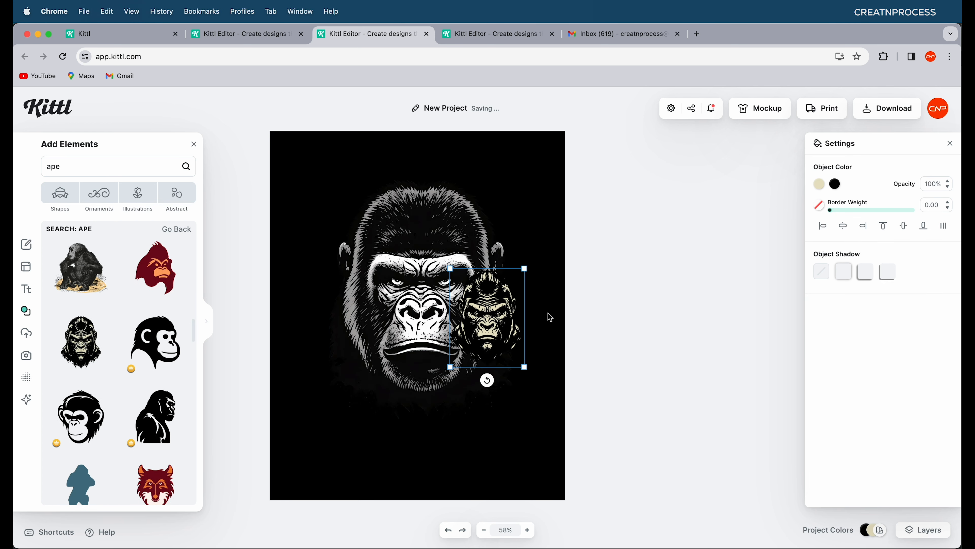
Step: Delete the large black-and-white gorilla head and enlarge the beige gorilla illustration across the middle of the artboard
{"action": "left_click", "coordinate": [408, 317]}
{"action": "key", "text": "Delete"}
{"action": "left_click_drag", "start_coordinate": [487, 316], "coordinate": [365, 400]}
{"action": "left_click_drag", "start_coordinate": [399, 354], "coordinate": [514, 203]}
{"action": "left_click", "coordinate": [467, 245]}
{"action": "left_click_drag", "start_coordinate": [446, 314], "coordinate": [447, 306]}
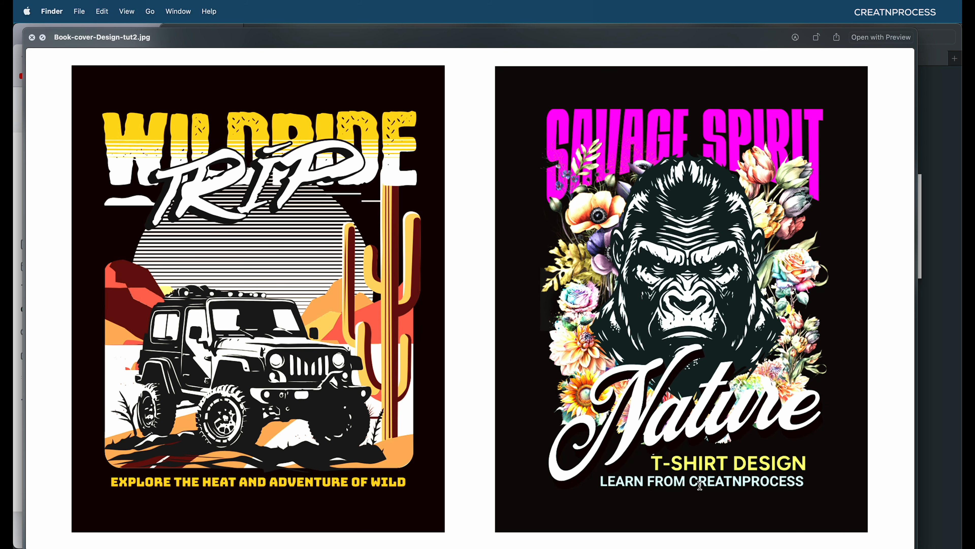
Step: Close the Finder preview, return to Kittl and add the text SAVAGE LIFE over the gorilla
{"action": "key", "text": "space"}
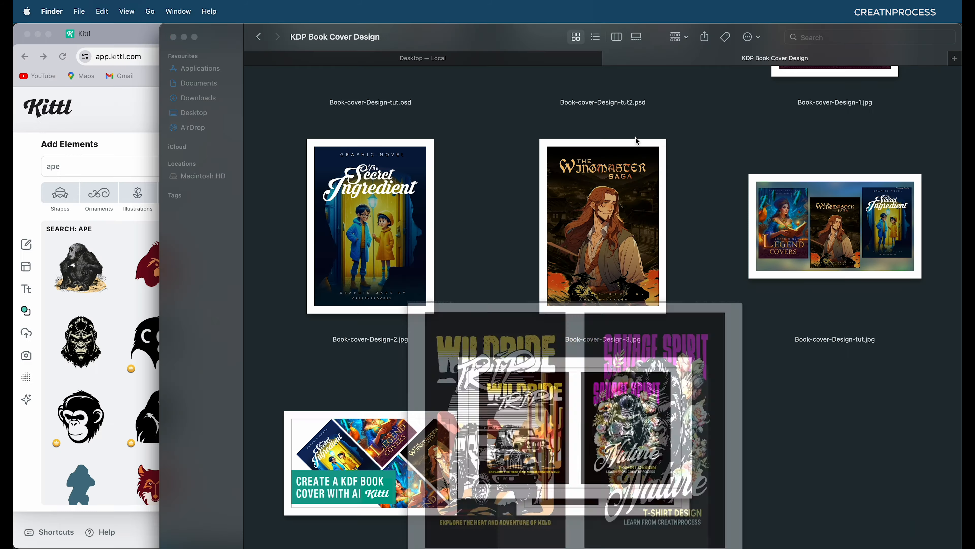
{"action": "left_click", "coordinate": [120, 317]}
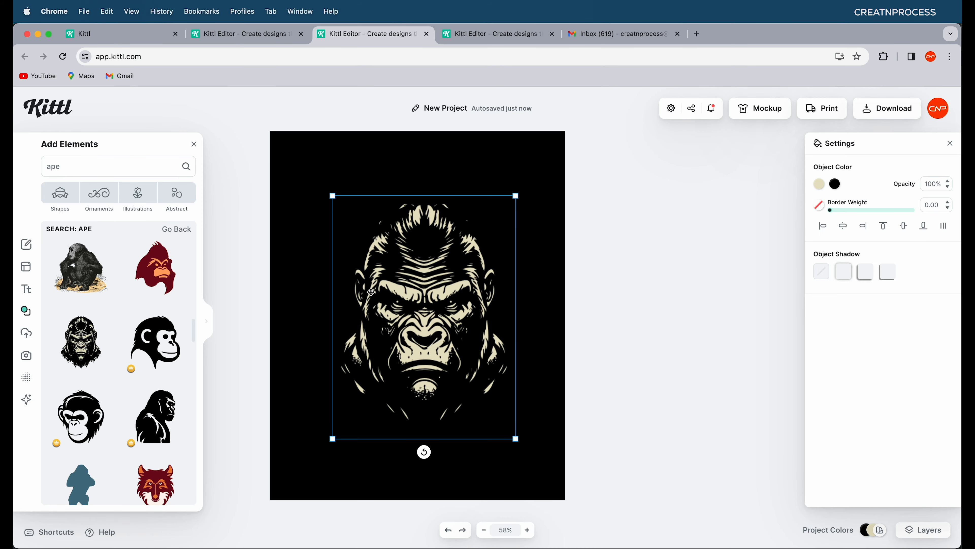
{"action": "left_click", "coordinate": [26, 288]}
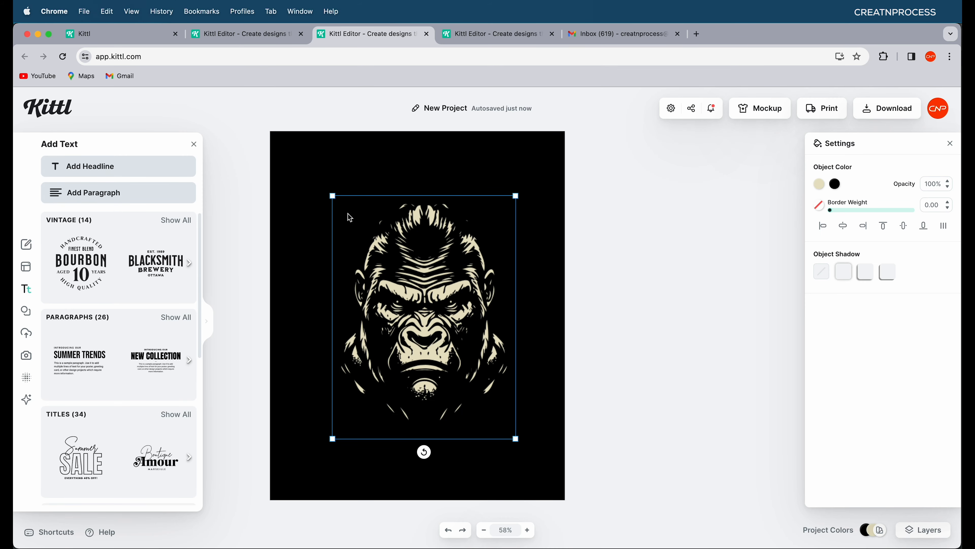
{"action": "key", "text": "t"}
{"action": "key", "text": "BackSpace"}
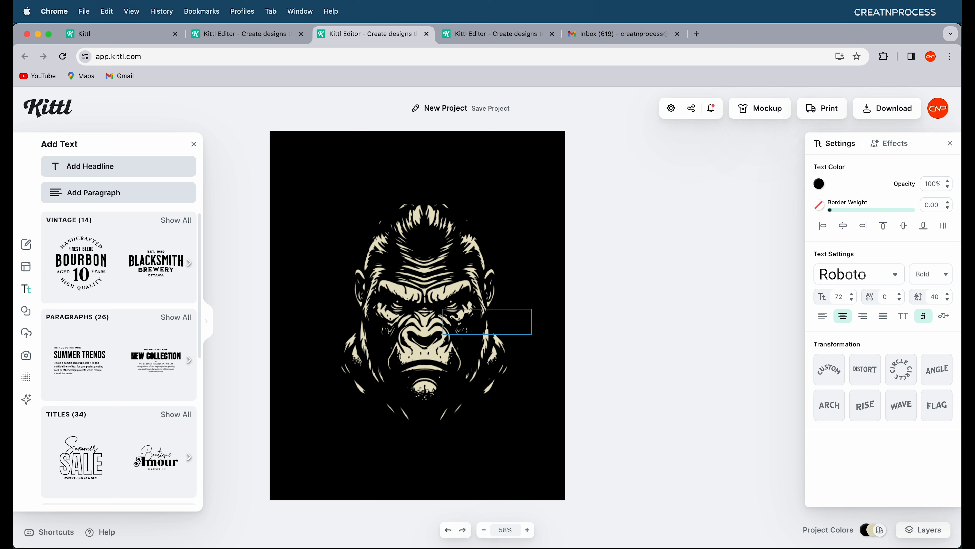
{"action": "key", "text": "Escape"}
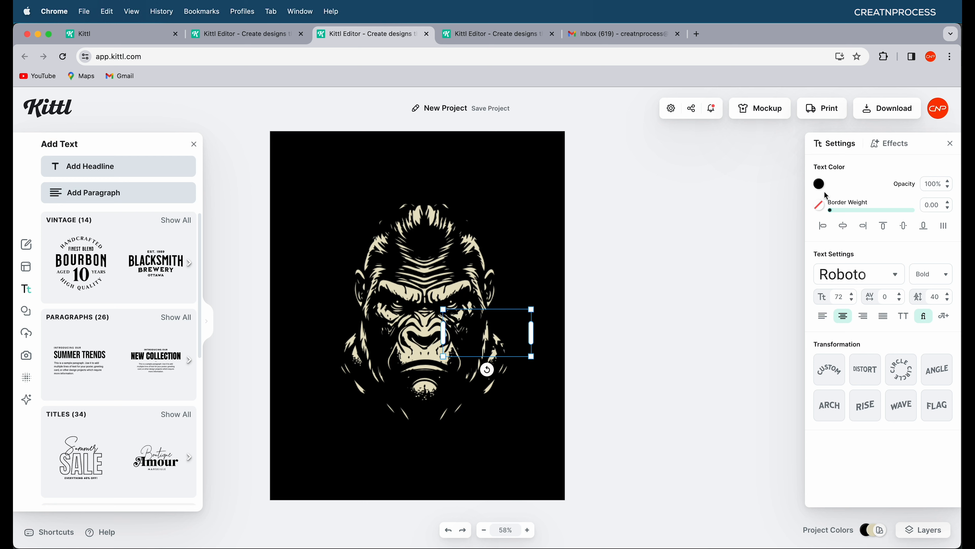
Step: Color the SAVAGE LIFE text white (ffffff) and place it above the gorilla's head as a single line at size 115
{"action": "left_click", "coordinate": [819, 184]}
{"action": "left_click", "coordinate": [664, 197]}
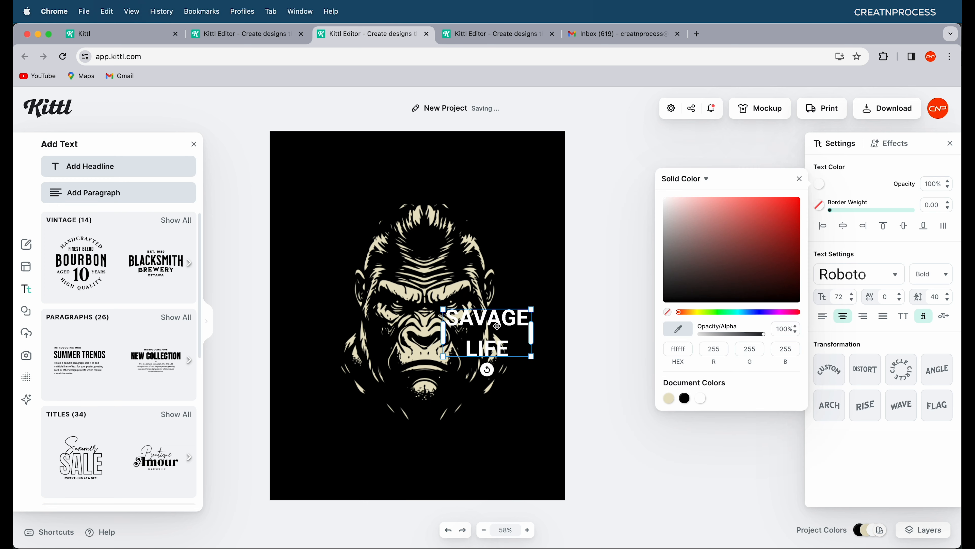
{"action": "left_click_drag", "start_coordinate": [497, 326], "coordinate": [523, 212]}
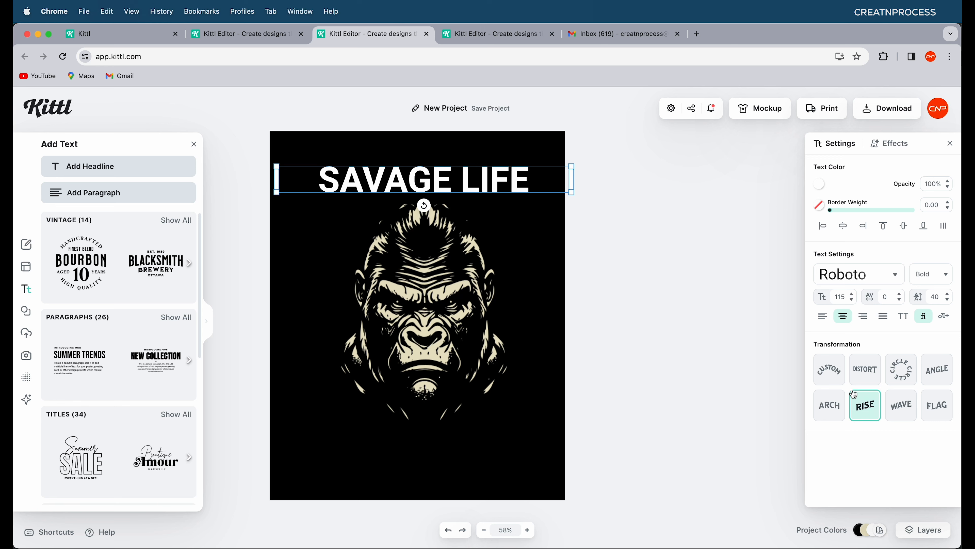
Step: Try the Arch, Rise, Wave and Flag transformations on the SAVAGE LIFE headline
{"action": "left_click", "coordinate": [835, 402]}
{"action": "left_click_drag", "start_coordinate": [883, 439], "coordinate": [864, 439]}
{"action": "left_click", "coordinate": [870, 413]}
{"action": "left_click", "coordinate": [901, 405]}
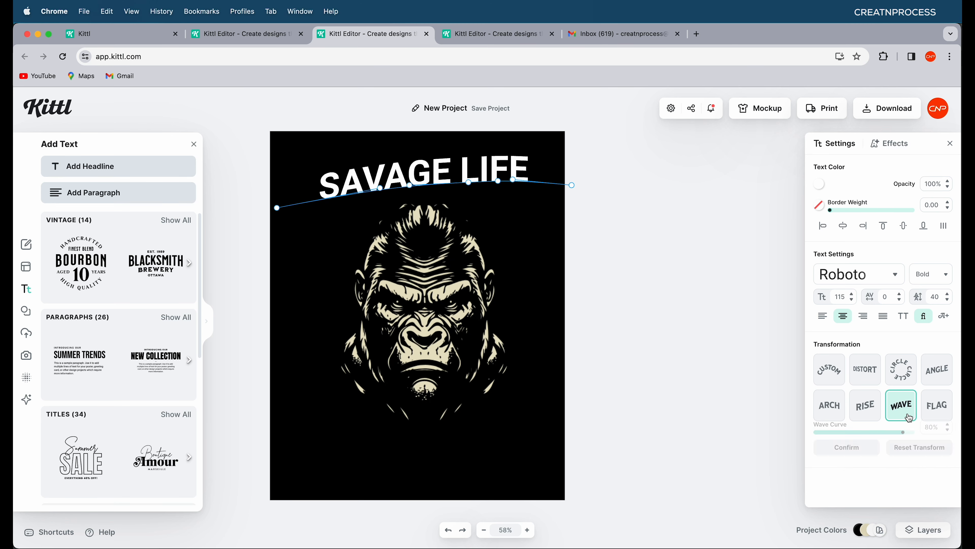
{"action": "left_click_drag", "start_coordinate": [877, 439], "coordinate": [822, 443]}
{"action": "left_click", "coordinate": [936, 406]}
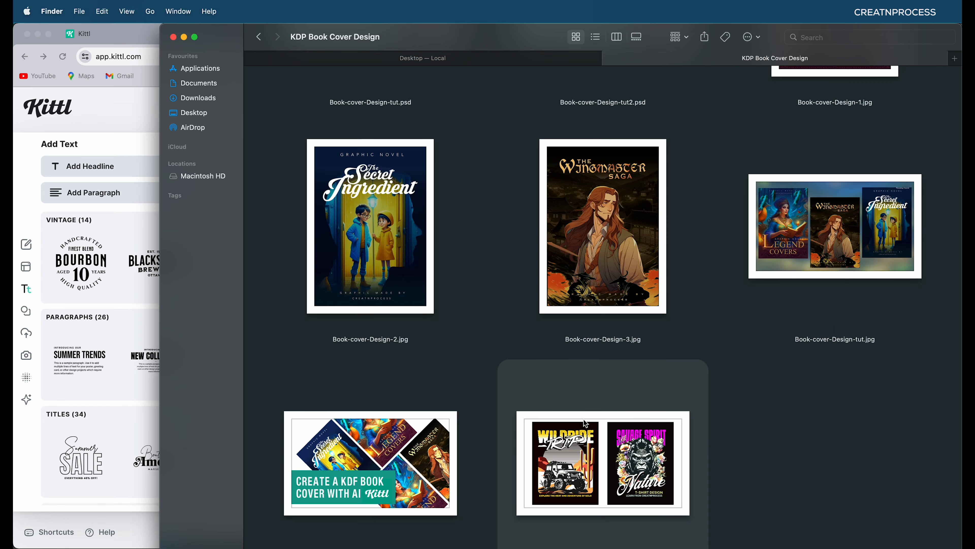
Step: Preview Book-cover-Design-tut2.jpg in Finder to examine the shape of the reference headline, then return to Kittl
{"action": "key", "text": "space"}
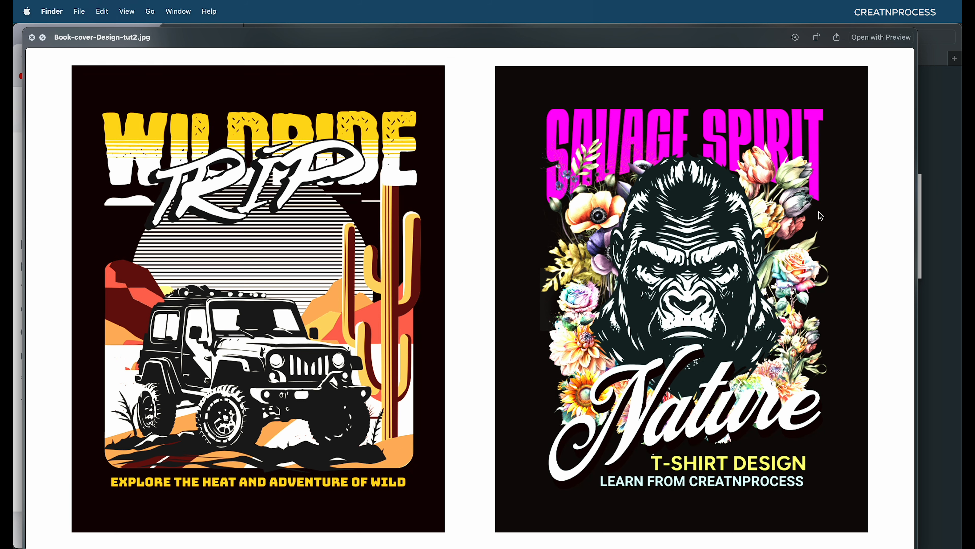
{"action": "key", "text": "space"}
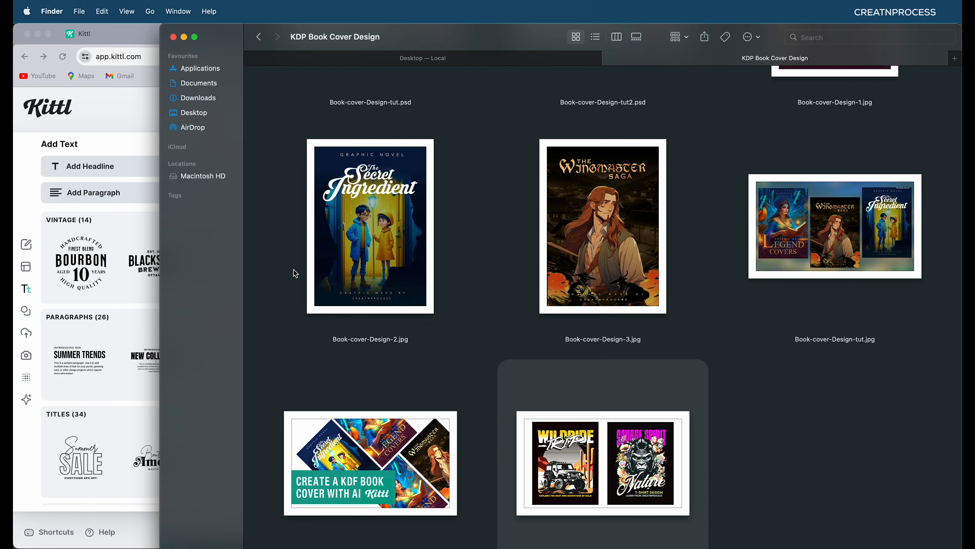
{"action": "left_click", "coordinate": [72, 318]}
Step: Apply the Distort transformation to the SAVAGE LIFE headline, stretching its lower corners far down and its lower middle slightly to arch over the gorilla's head
{"action": "left_click", "coordinate": [850, 378]}
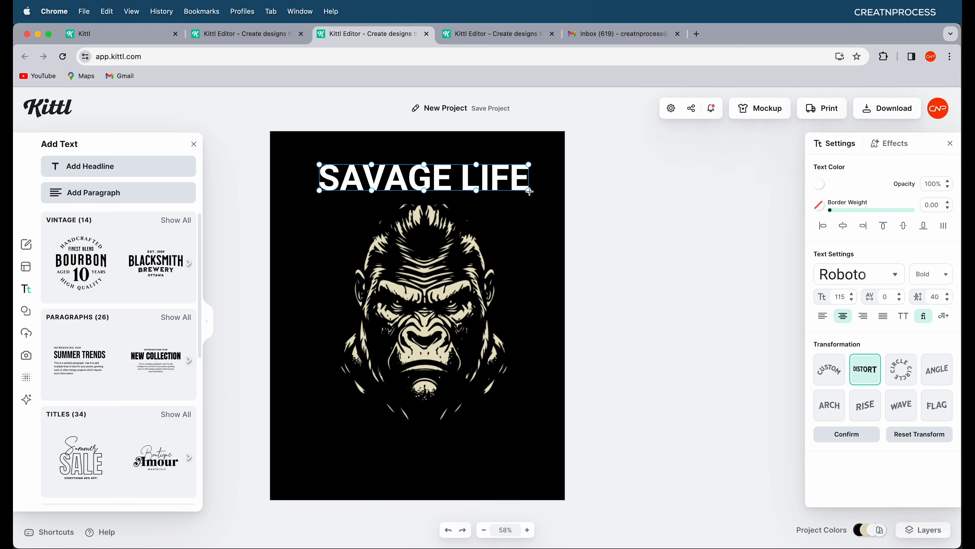
{"action": "left_click_drag", "start_coordinate": [529, 191], "coordinate": [528, 224]}
{"action": "left_click_drag", "start_coordinate": [319, 190], "coordinate": [319, 228]}
{"action": "left_click_drag", "start_coordinate": [425, 191], "coordinate": [425, 209]}
{"action": "left_click_drag", "start_coordinate": [529, 224], "coordinate": [529, 232]}
{"action": "left_click_drag", "start_coordinate": [319, 228], "coordinate": [319, 240]}
{"action": "left_click_drag", "start_coordinate": [529, 232], "coordinate": [528, 240]}
{"action": "left_click", "coordinate": [475, 209]}
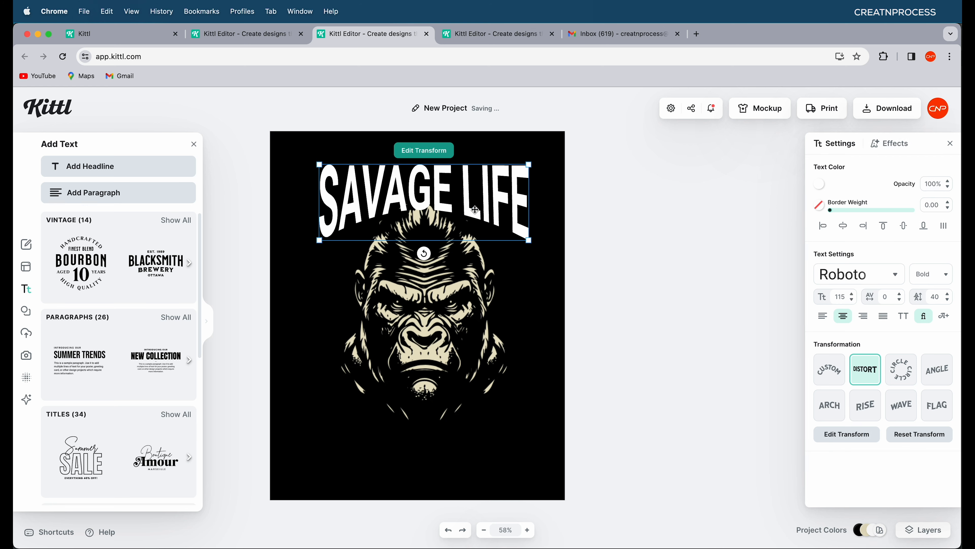
Step: Browse typefaces for the SAVAGE LIFE headline, trying Bungee, and set its font to HRDTKN
{"action": "left_click", "coordinate": [891, 274]}
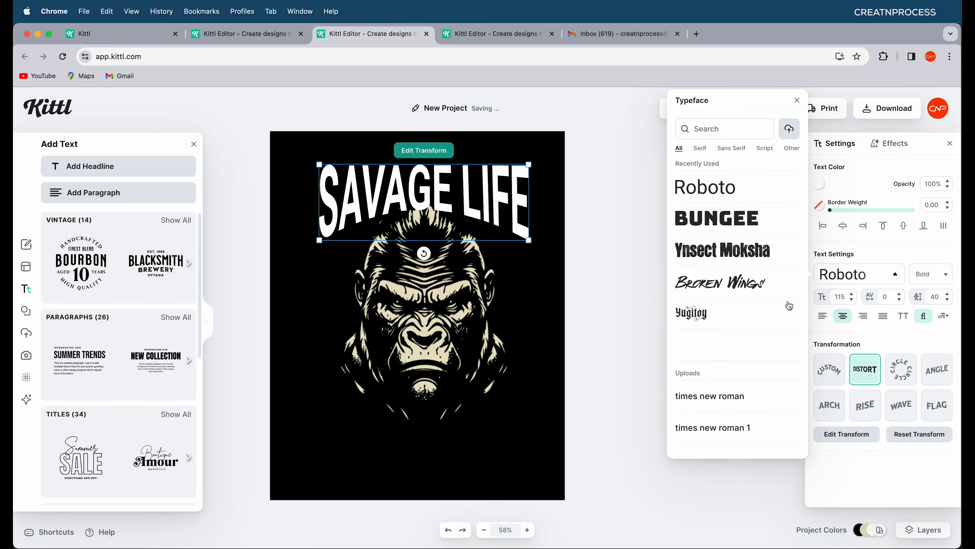
{"action": "left_click", "coordinate": [743, 220]}
{"action": "scroll", "coordinate": [730, 304], "scroll_direction": "down", "scroll_amount": 8}
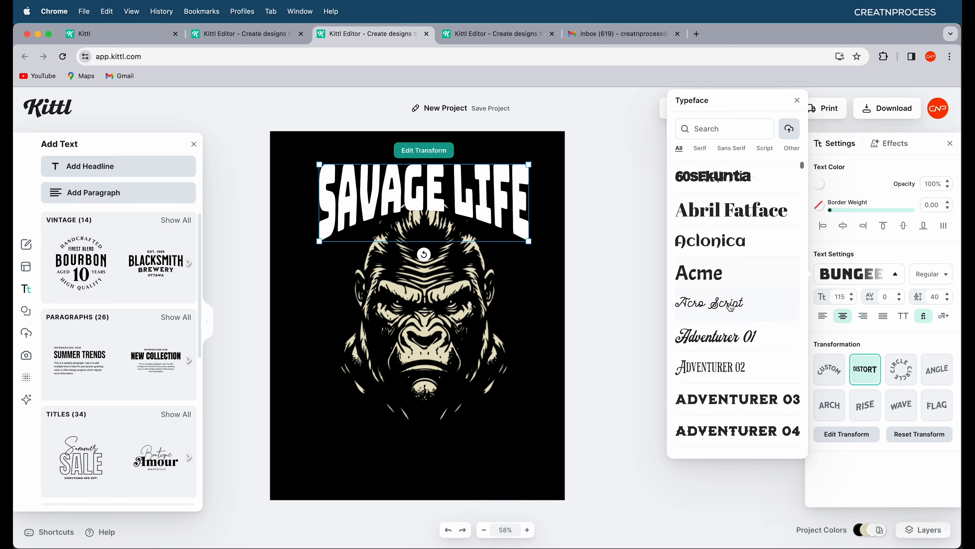
{"action": "scroll", "coordinate": [730, 306], "scroll_direction": "down", "scroll_amount": 4}
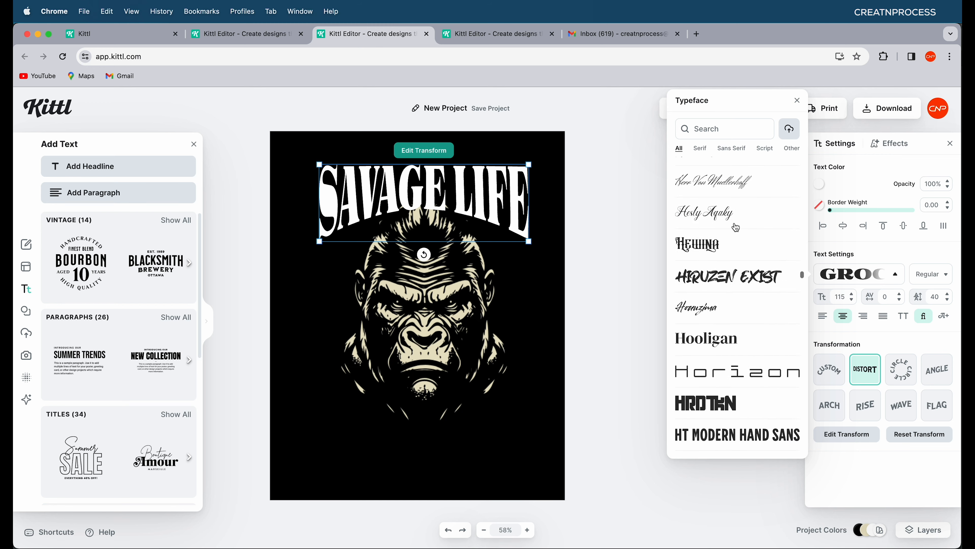
{"action": "scroll", "coordinate": [735, 228], "scroll_direction": "down", "scroll_amount": 4}
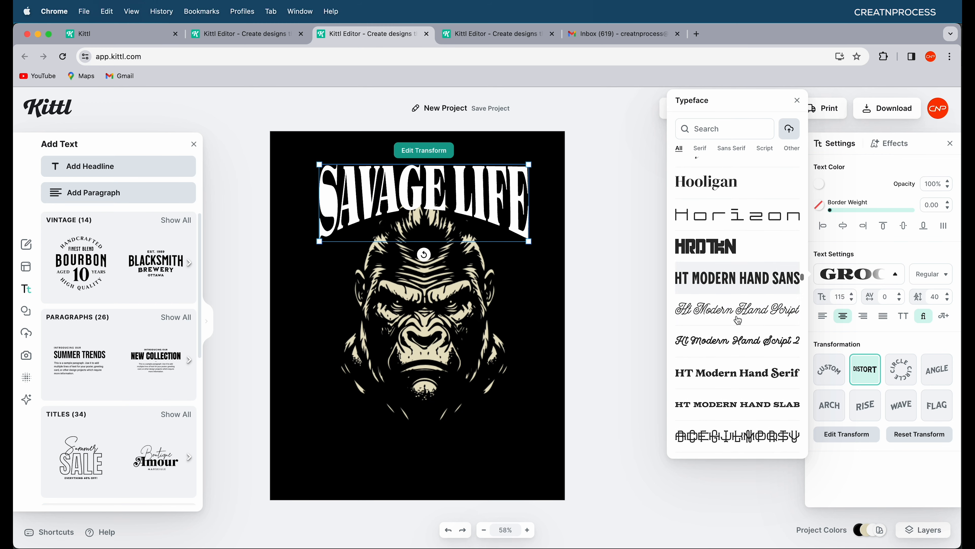
{"action": "left_click", "coordinate": [718, 246]}
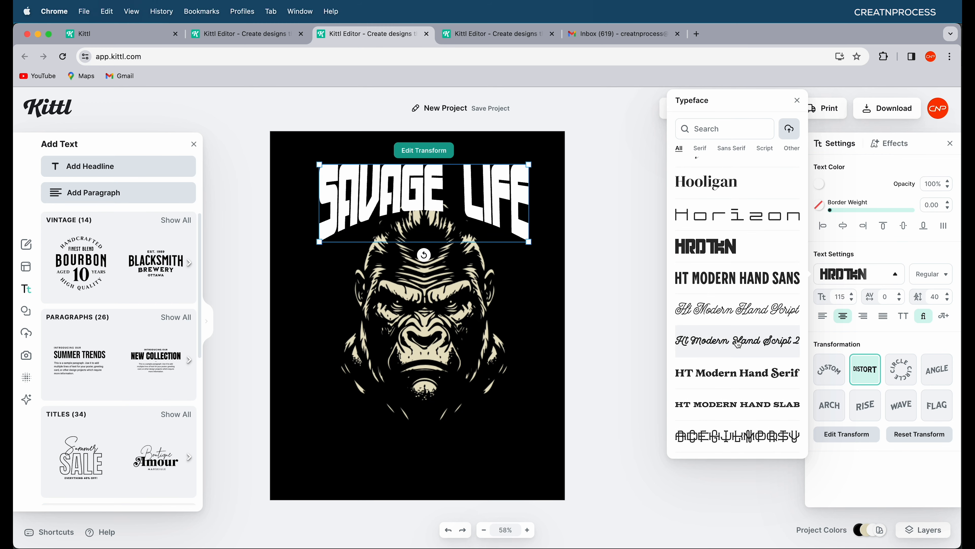
{"action": "left_click", "coordinate": [616, 250]}
Step: Colour the SAVAGE LIFE headline hot pink (ff00a1) and remove the space between its two words
{"action": "left_click", "coordinate": [445, 202]}
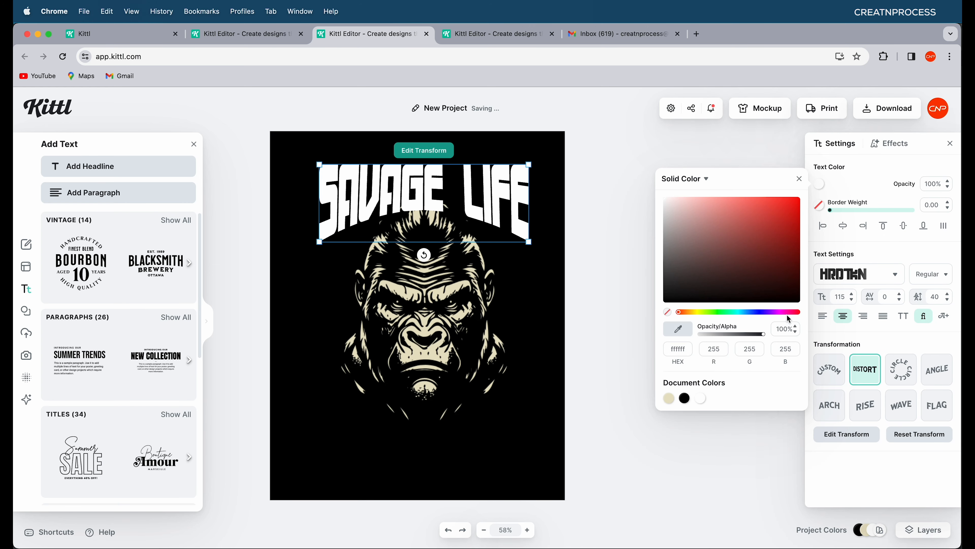
{"action": "left_click", "coordinate": [796, 200]}
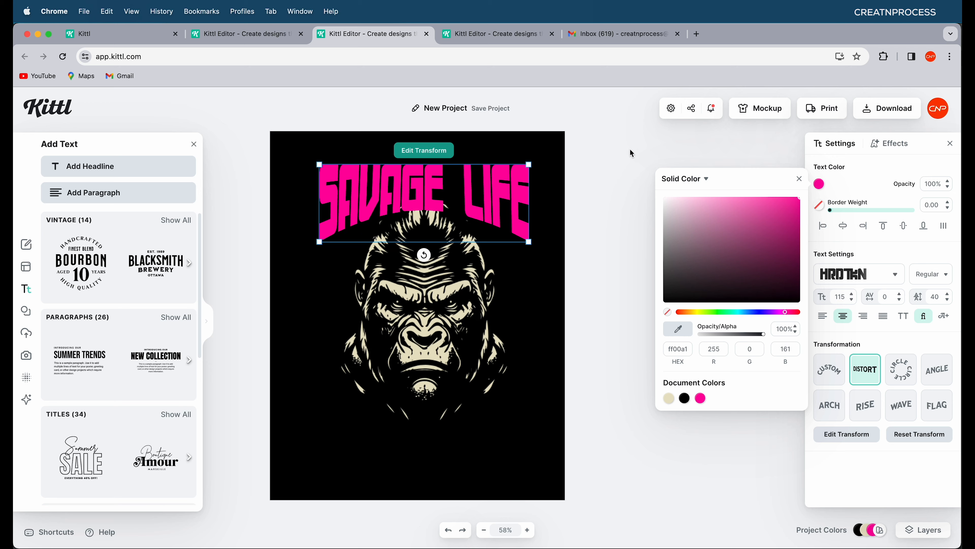
{"action": "left_click", "coordinate": [606, 151]}
{"action": "double_click", "coordinate": [467, 208]}
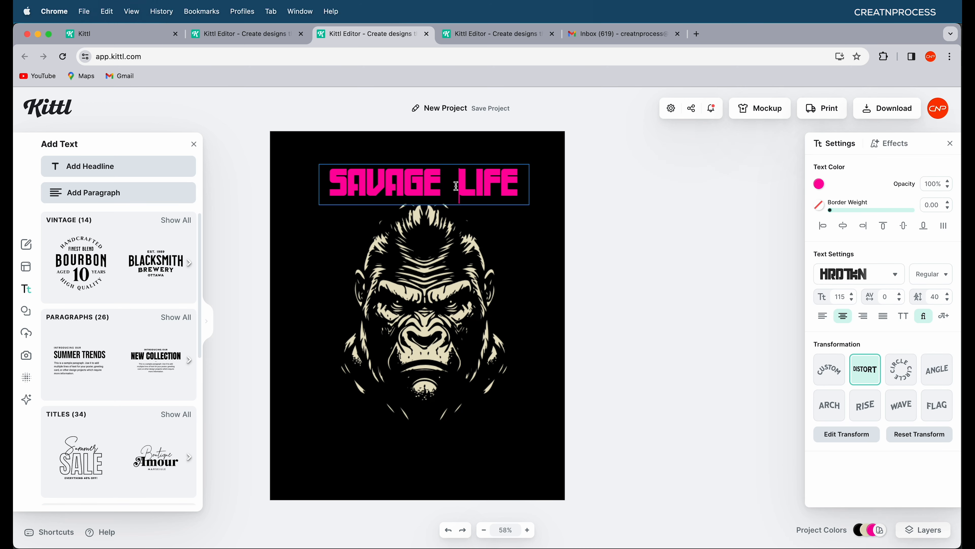
{"action": "key", "text": "BackSpace"}
{"action": "left_click", "coordinate": [567, 295]}
Step: Bring the gorilla illustration in front of the pink headline and shift it slightly up so its head overlaps the letters
{"action": "left_click", "coordinate": [442, 307]}
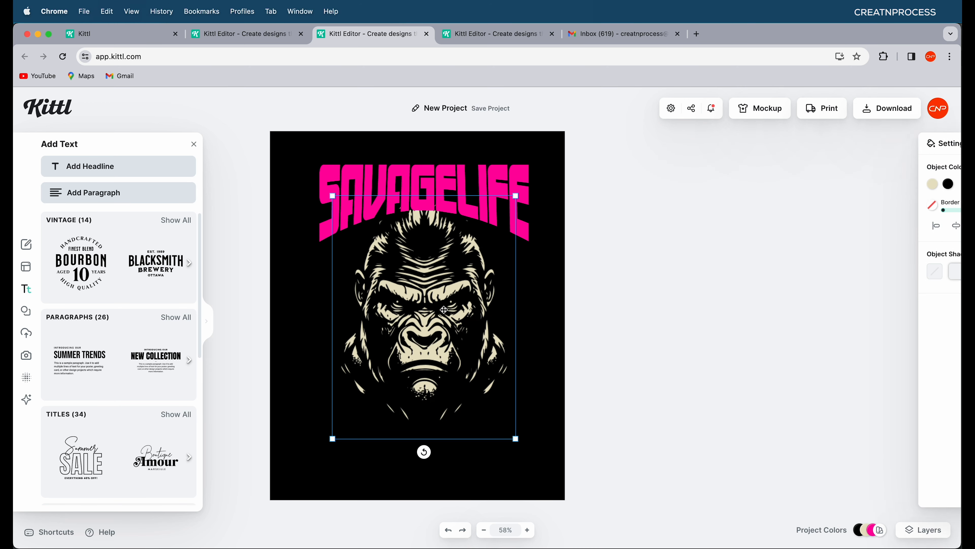
{"action": "right_click", "coordinate": [444, 310]}
{"action": "left_click", "coordinate": [511, 460]}
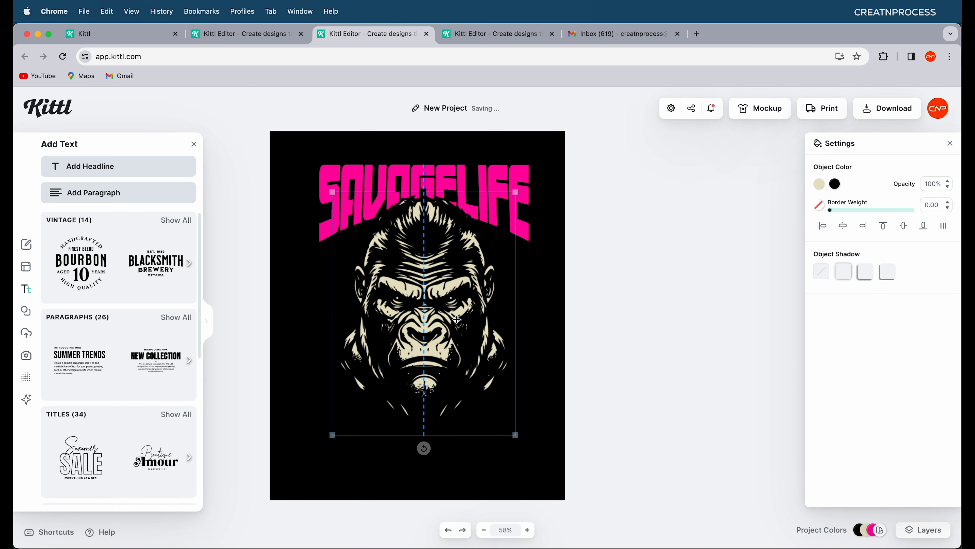
{"action": "left_click", "coordinate": [603, 283]}
{"action": "left_click", "coordinate": [419, 292]}
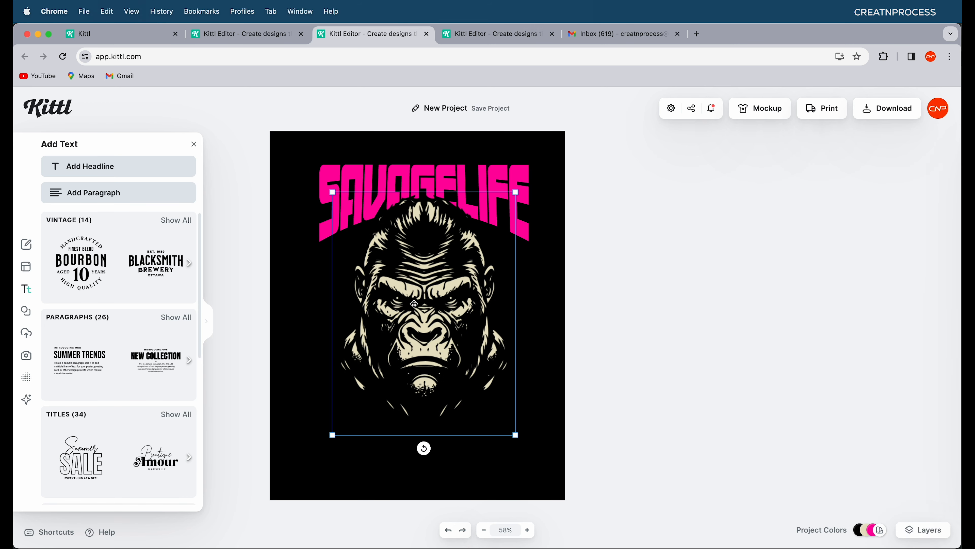
Step: Search the elements for "flowers" and arrange assorted blossoms along both sides of the gorilla and beneath its chin
{"action": "left_click", "coordinate": [27, 312]}
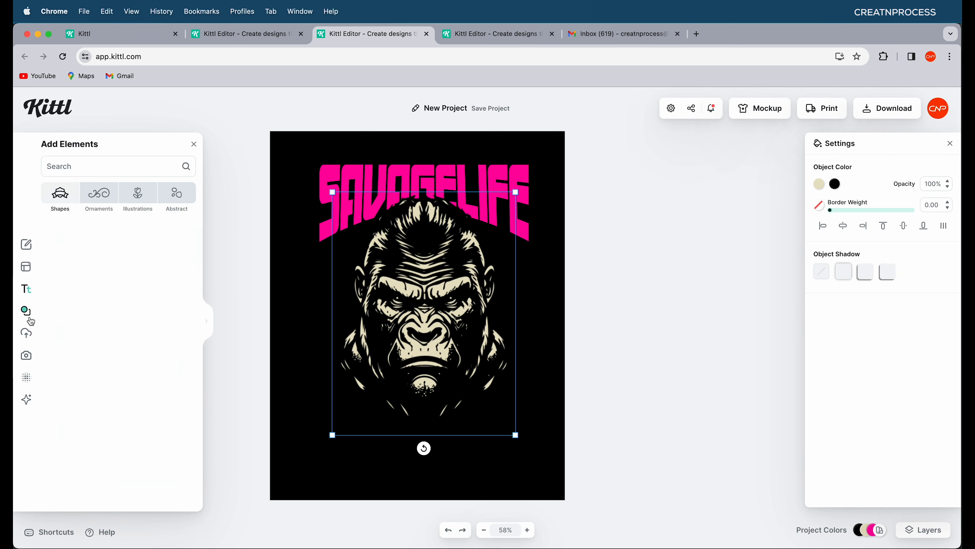
{"action": "type", "text": "f"}
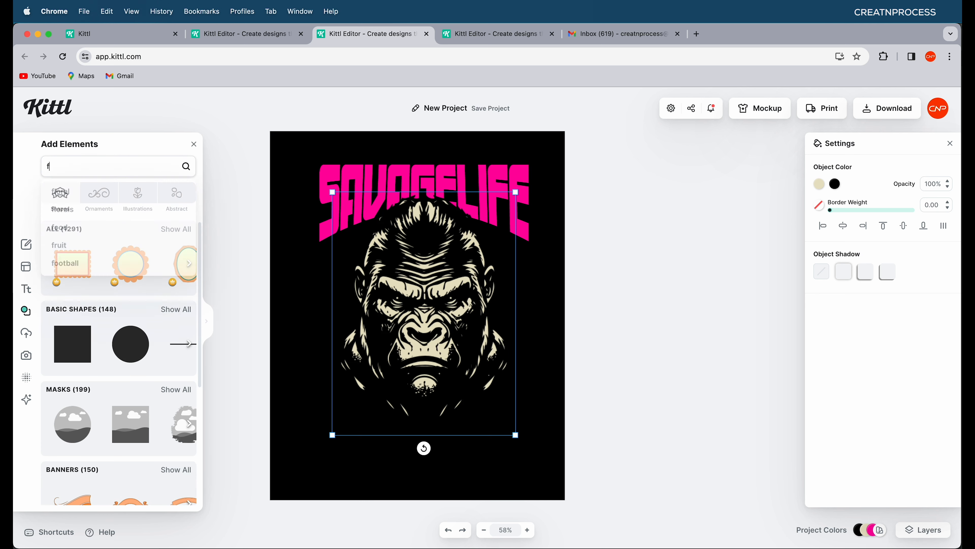
{"action": "type", "text": "lowers"}
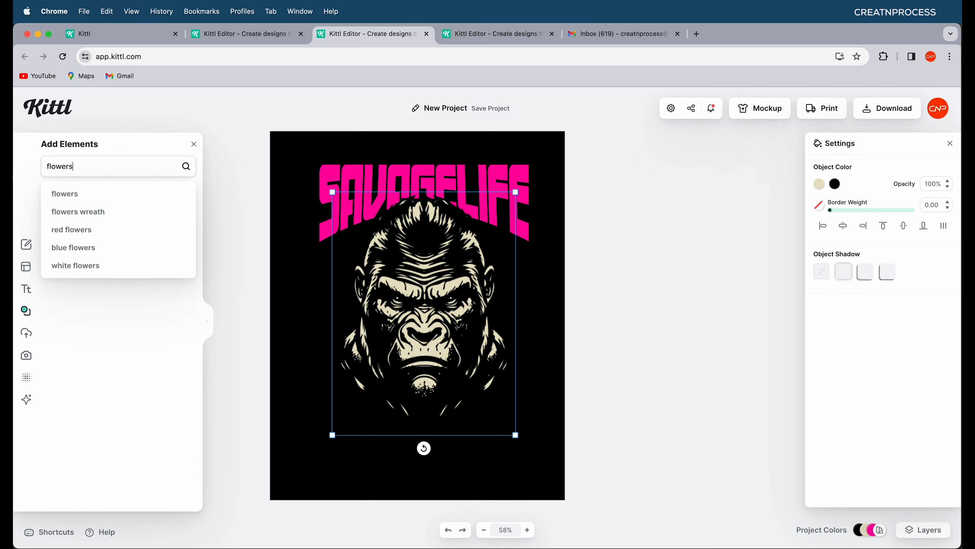
{"action": "key", "text": "Return"}
{"action": "scroll", "coordinate": [139, 389], "scroll_direction": "down", "scroll_amount": 2}
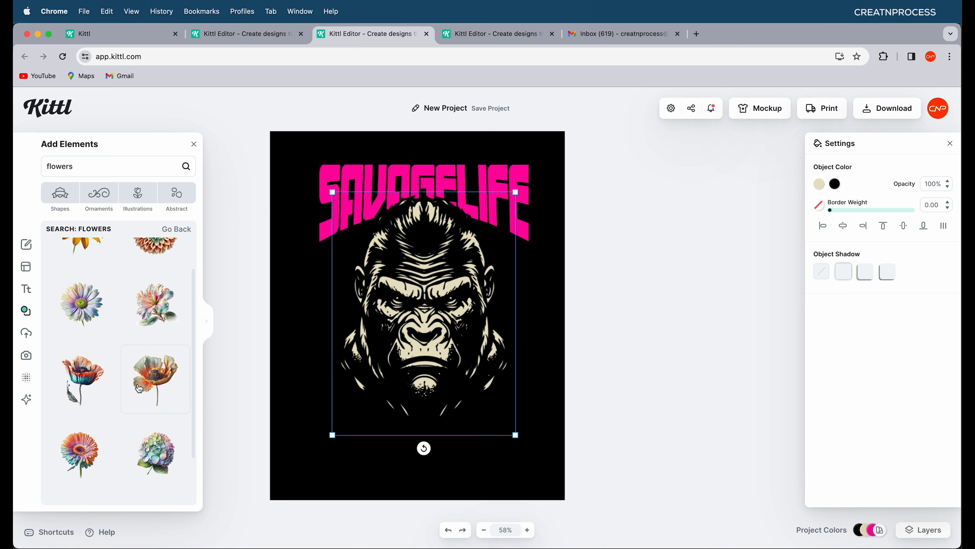
{"action": "scroll", "coordinate": [139, 388], "scroll_direction": "up", "scroll_amount": 1}
{"action": "left_click_drag", "start_coordinate": [152, 266], "coordinate": [343, 279]}
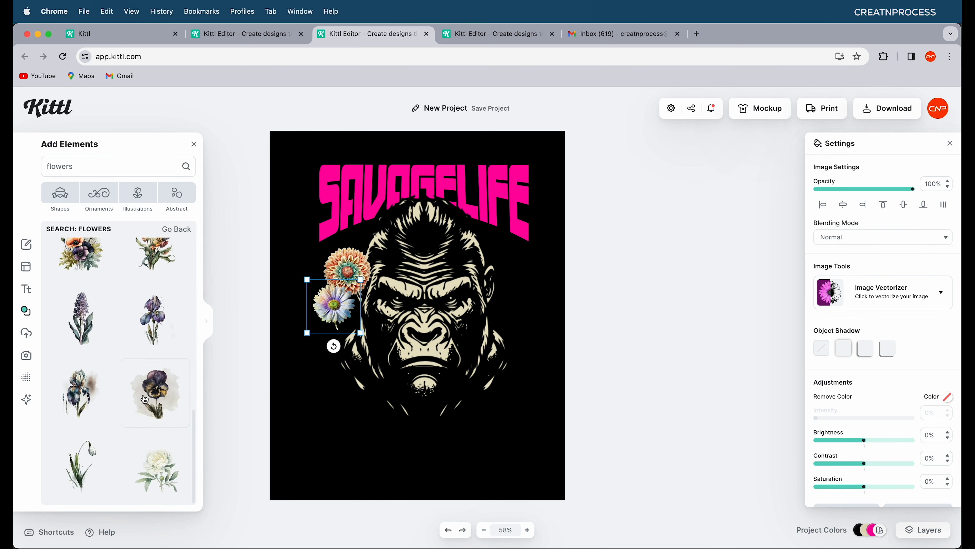
{"action": "scroll", "coordinate": [120, 369], "scroll_direction": "up", "scroll_amount": 2}
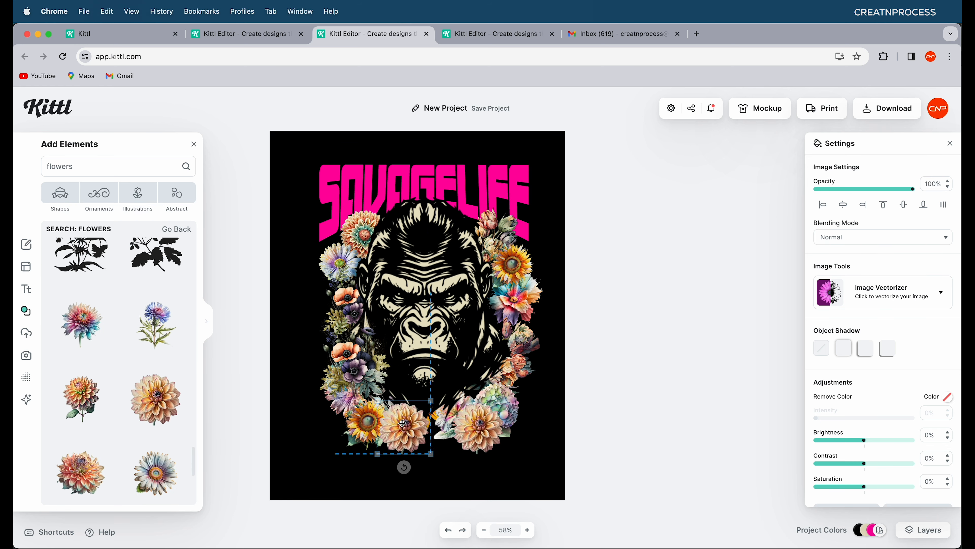
{"action": "left_click_drag", "start_coordinate": [444, 436], "coordinate": [485, 422]}
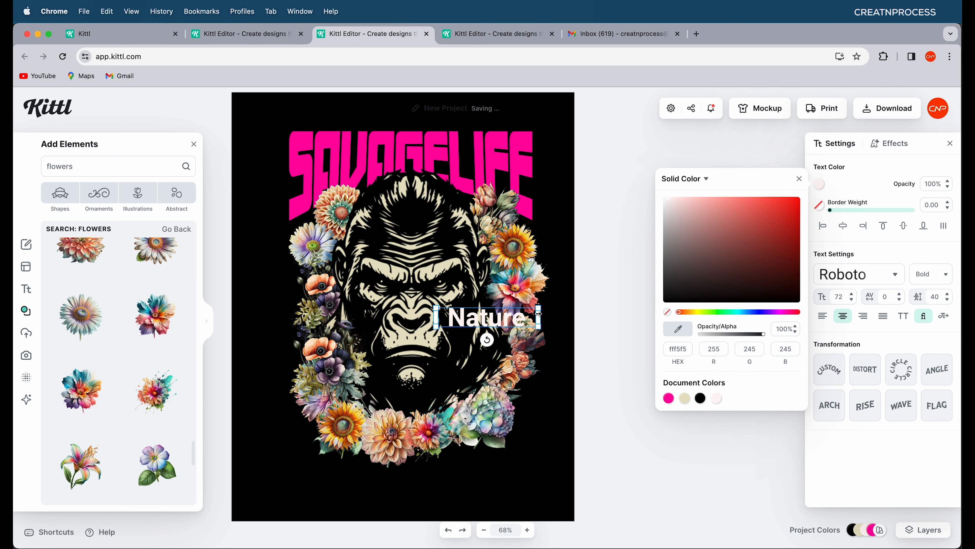
Step: Place the Nature text over the lower flowers, set its font to Ontel and enlarge it to size 218
{"action": "left_click_drag", "start_coordinate": [540, 307], "coordinate": [415, 408]}
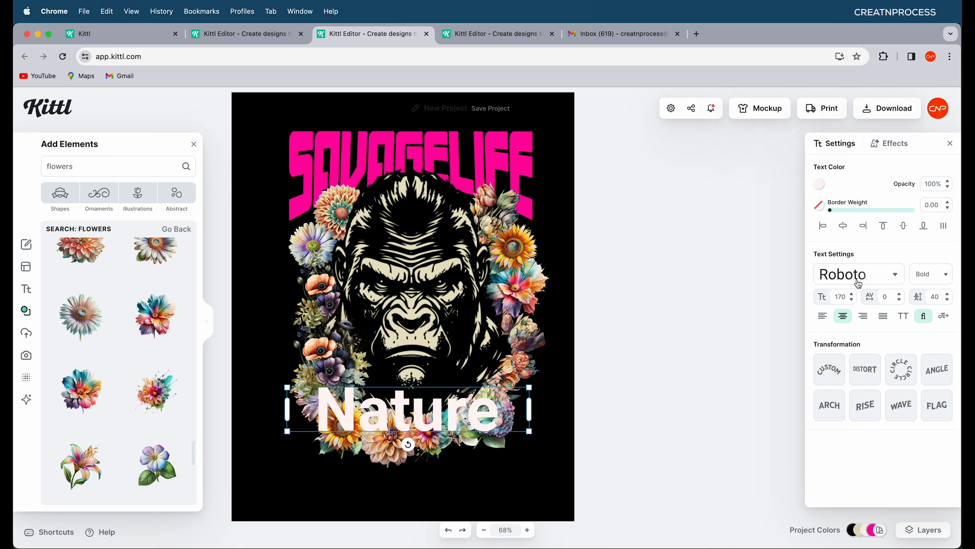
{"action": "left_click", "coordinate": [894, 280]}
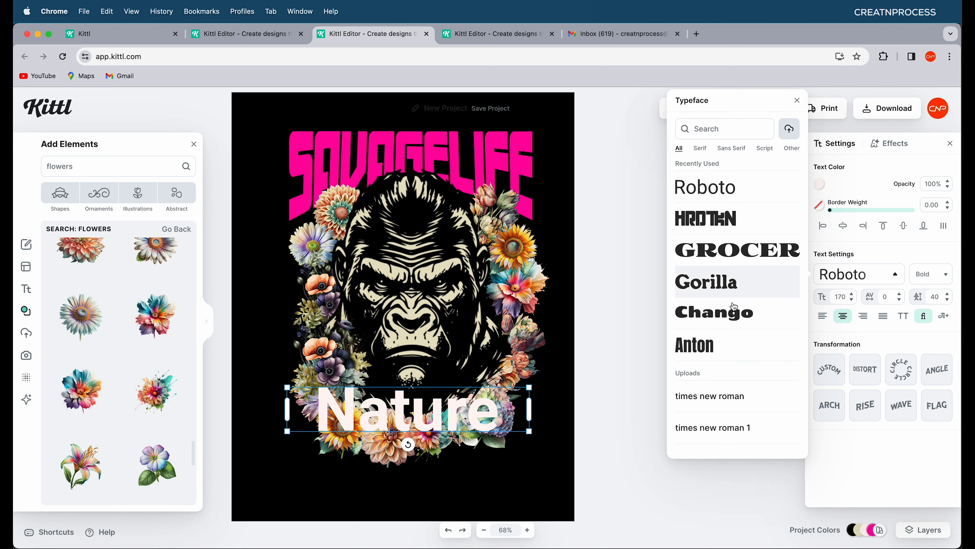
{"action": "scroll", "coordinate": [734, 306], "scroll_direction": "down", "scroll_amount": 10}
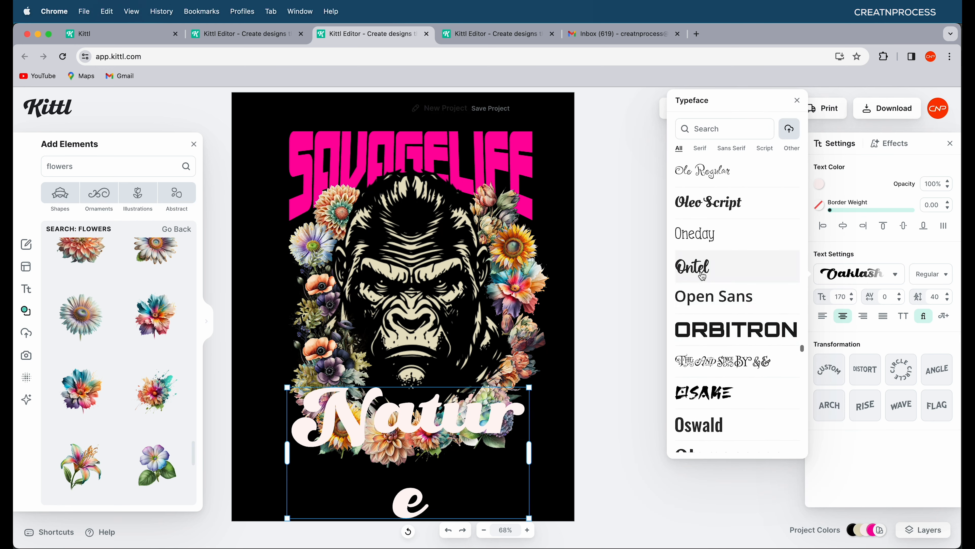
{"action": "left_click", "coordinate": [702, 276]}
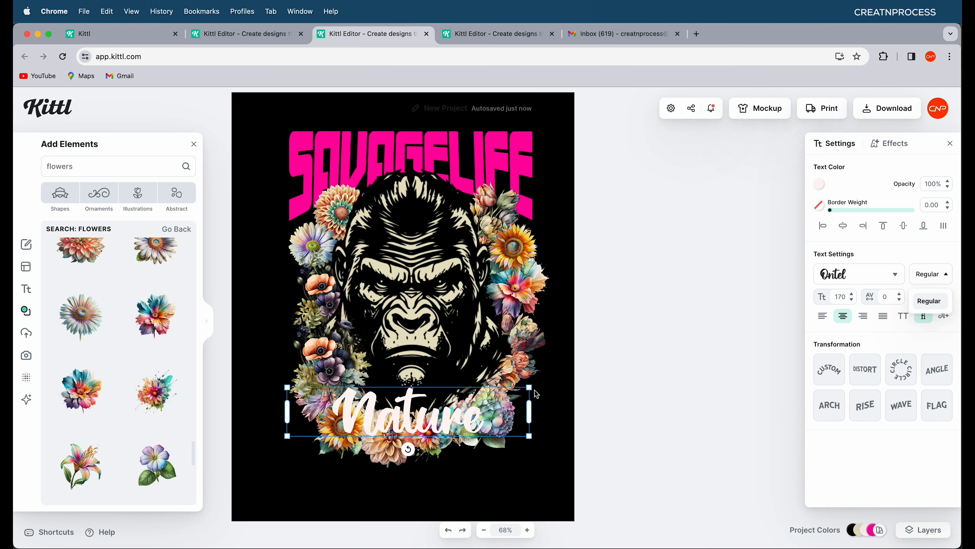
{"action": "left_click_drag", "start_coordinate": [530, 387], "coordinate": [574, 374]}
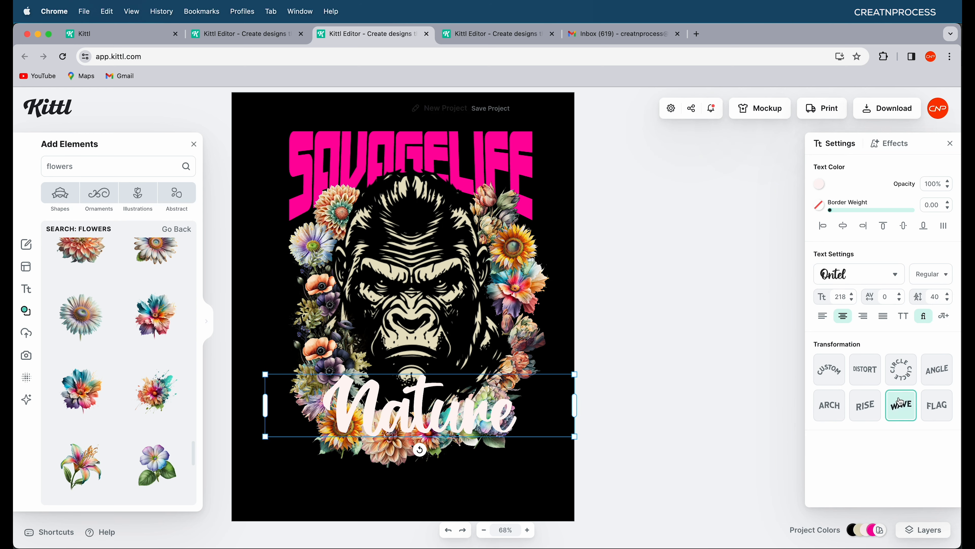
Step: Try the Wave transformation on the Nature text, and apply Rise instead with a 97% rise curve
{"action": "left_click", "coordinate": [907, 413]}
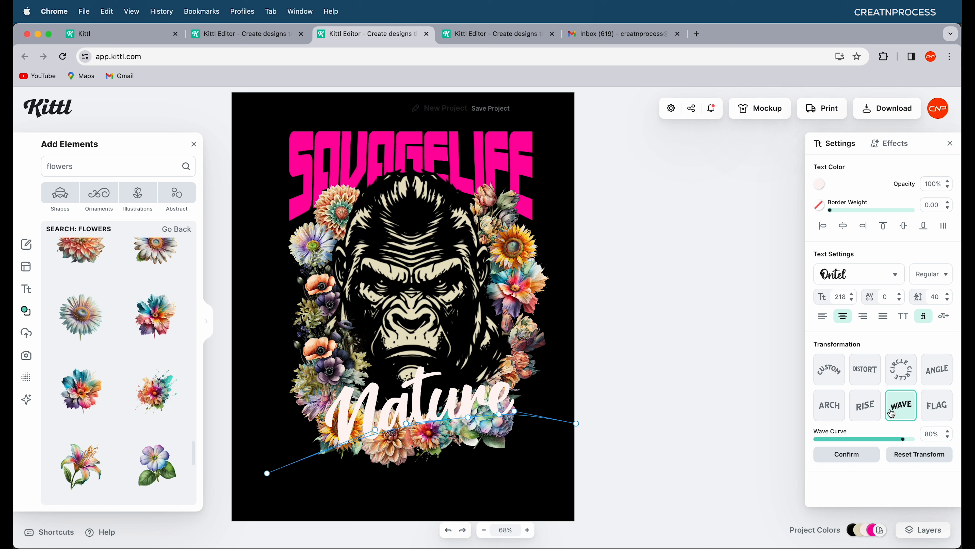
{"action": "left_click", "coordinate": [868, 409]}
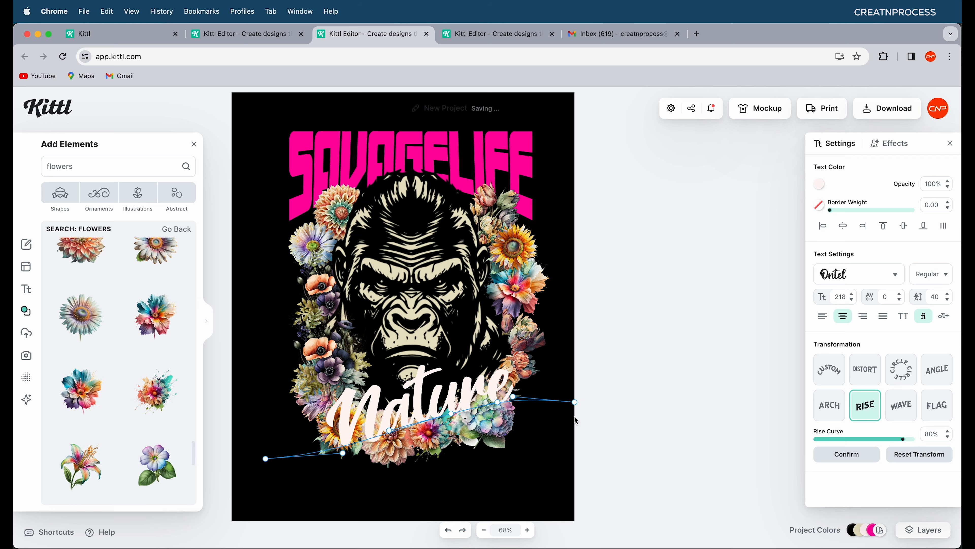
{"action": "left_click_drag", "start_coordinate": [908, 442], "coordinate": [914, 436]}
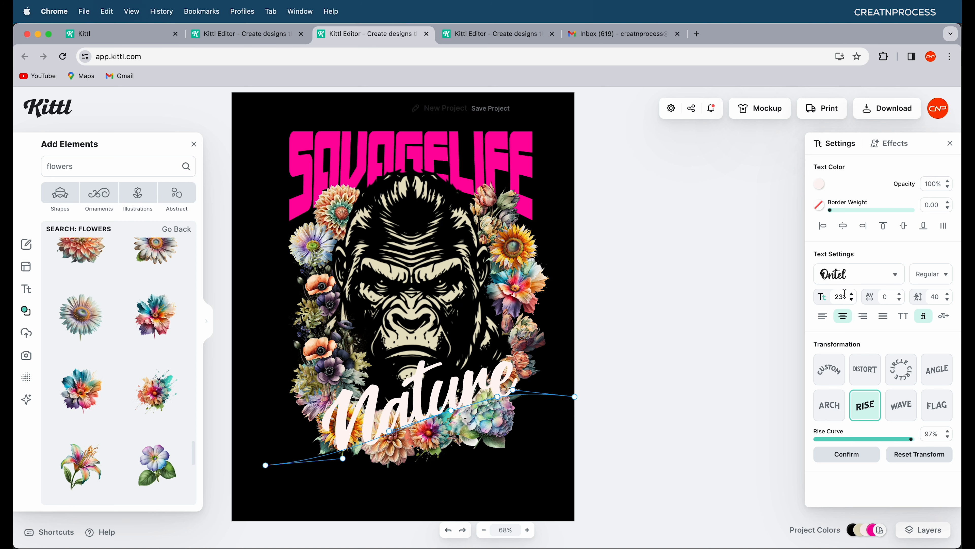
Step: Add a Block Shadow to the Nature text in the headline's pink, with offset 2 and angle -95°
{"action": "left_click", "coordinate": [890, 144]}
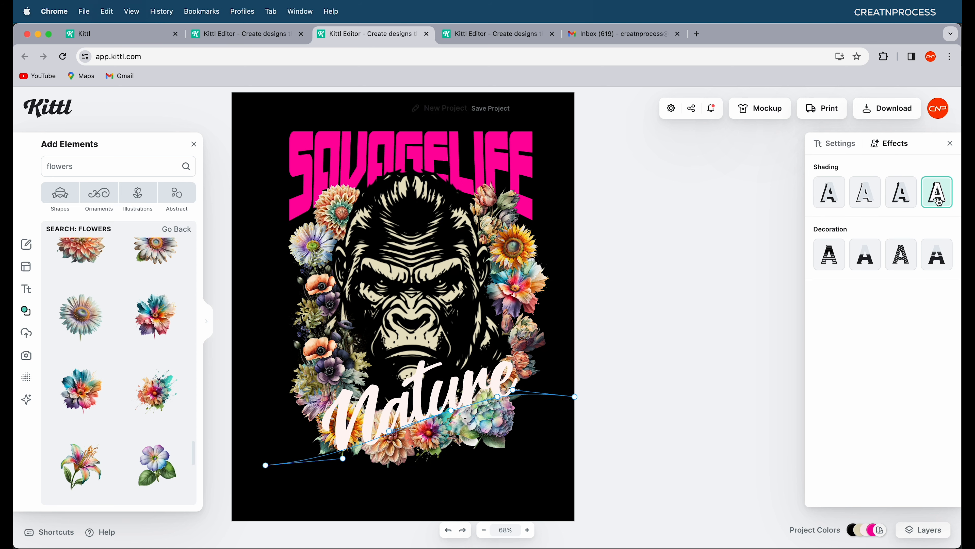
{"action": "left_click", "coordinate": [939, 201]}
{"action": "left_click", "coordinate": [904, 194]}
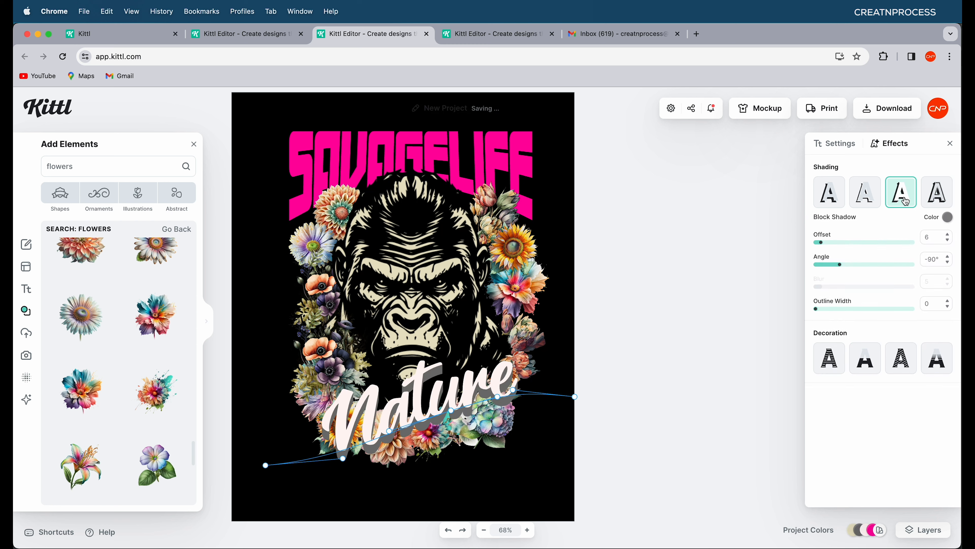
{"action": "left_click", "coordinate": [953, 224]}
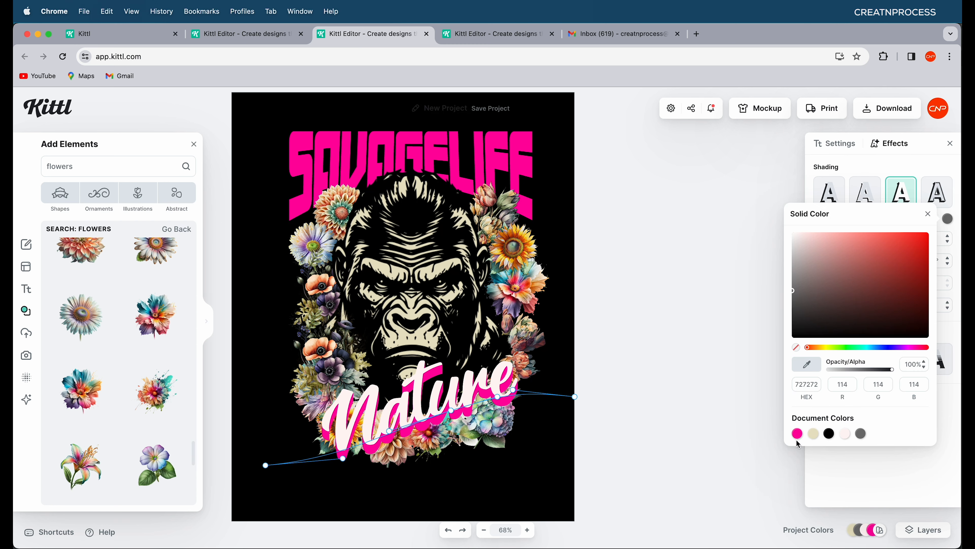
{"action": "left_click", "coordinate": [797, 433]}
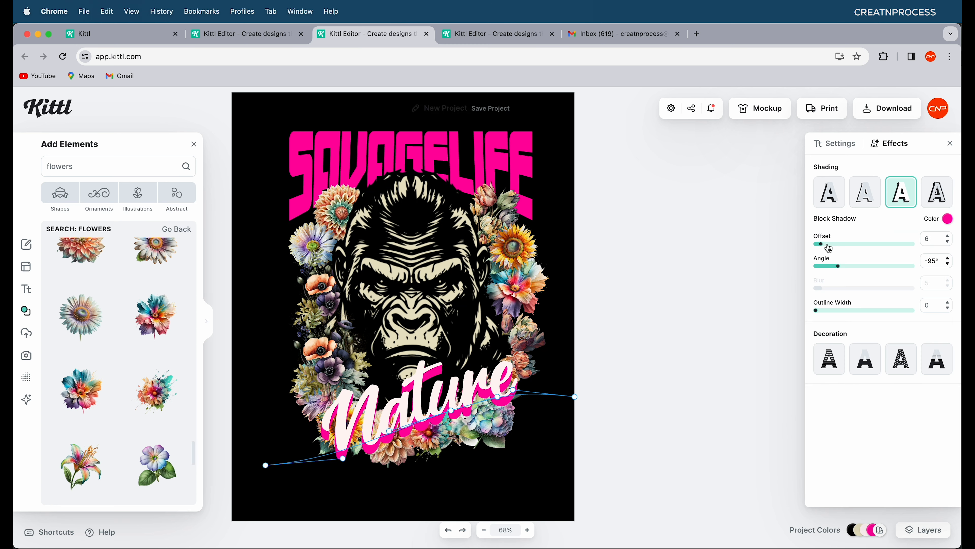
{"action": "left_click_drag", "start_coordinate": [823, 247], "coordinate": [819, 248]}
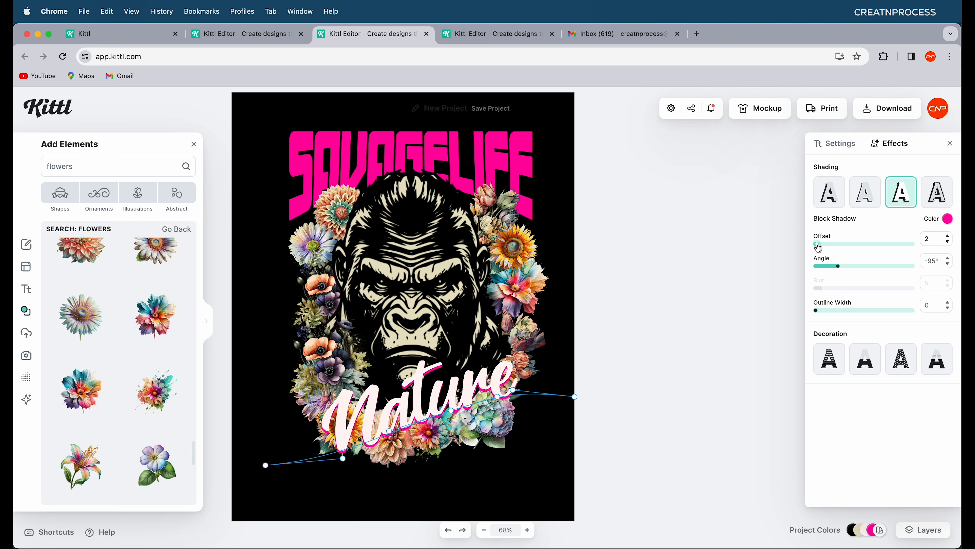
Step: Set the Nature text's font to Milkstore 01 and its rise curve to 58%
{"action": "left_click", "coordinate": [489, 386]}
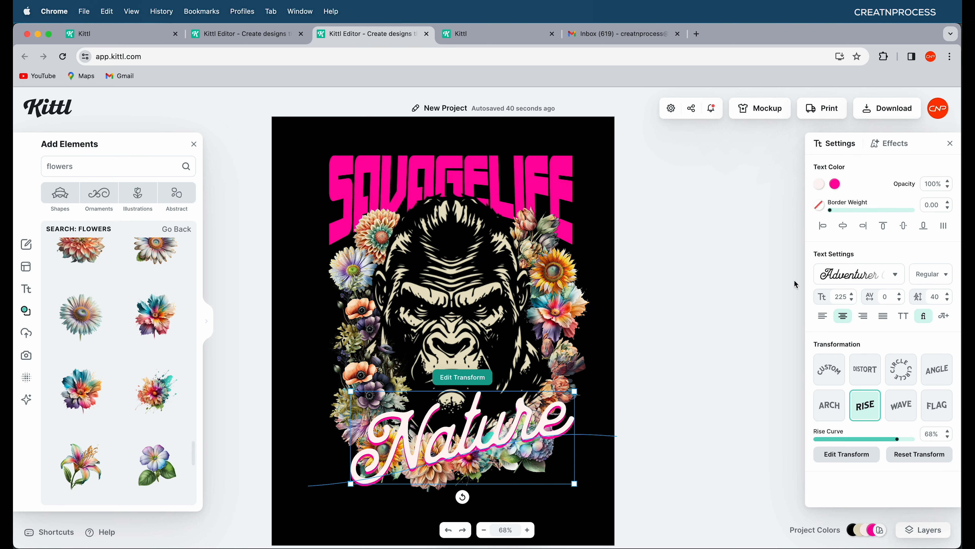
{"action": "left_click", "coordinate": [871, 277]}
{"action": "left_click", "coordinate": [756, 313]}
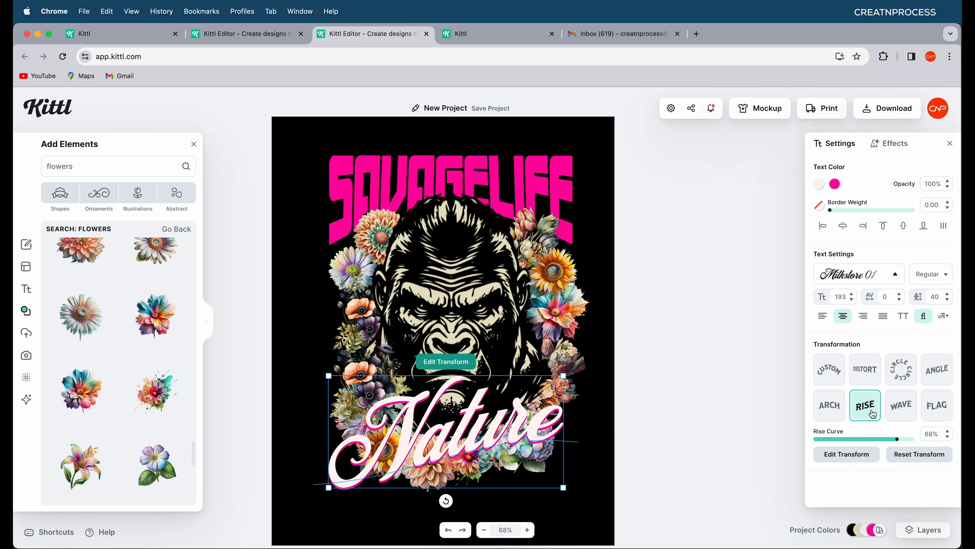
{"action": "left_click_drag", "start_coordinate": [897, 439], "coordinate": [895, 439]}
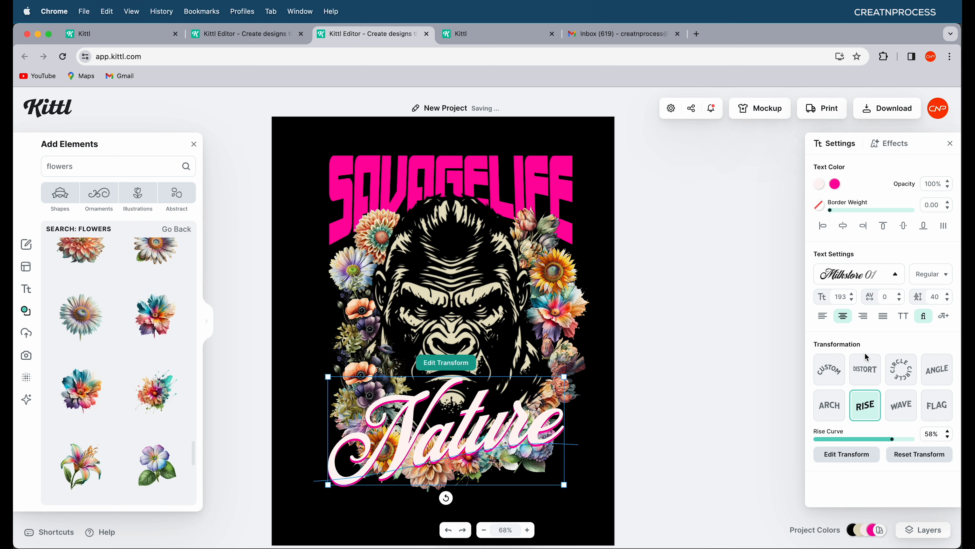
Step: Recolour the Nature text's block shadow black and adjust the shadow's angle and offset
{"action": "left_click", "coordinate": [835, 186]}
{"action": "left_click", "coordinate": [716, 399]}
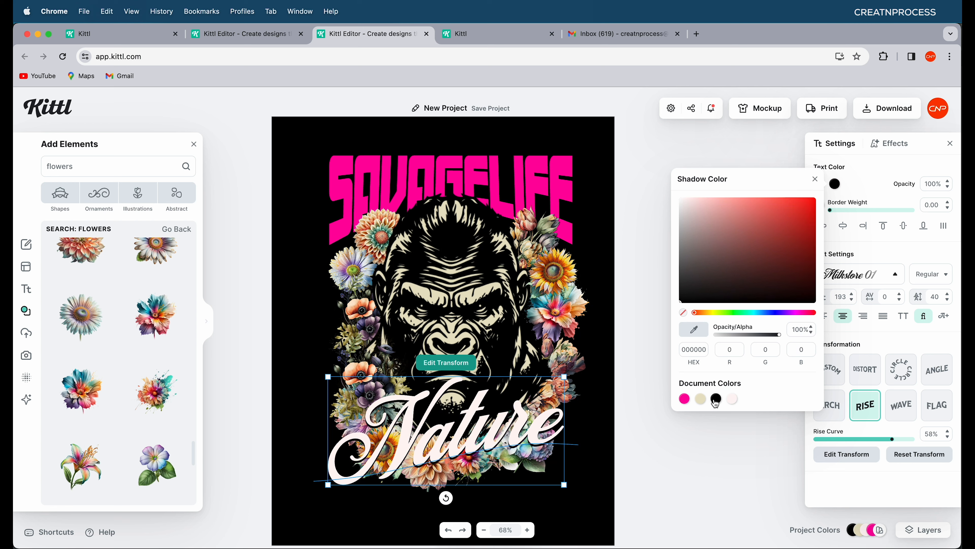
{"action": "left_click", "coordinate": [889, 143]}
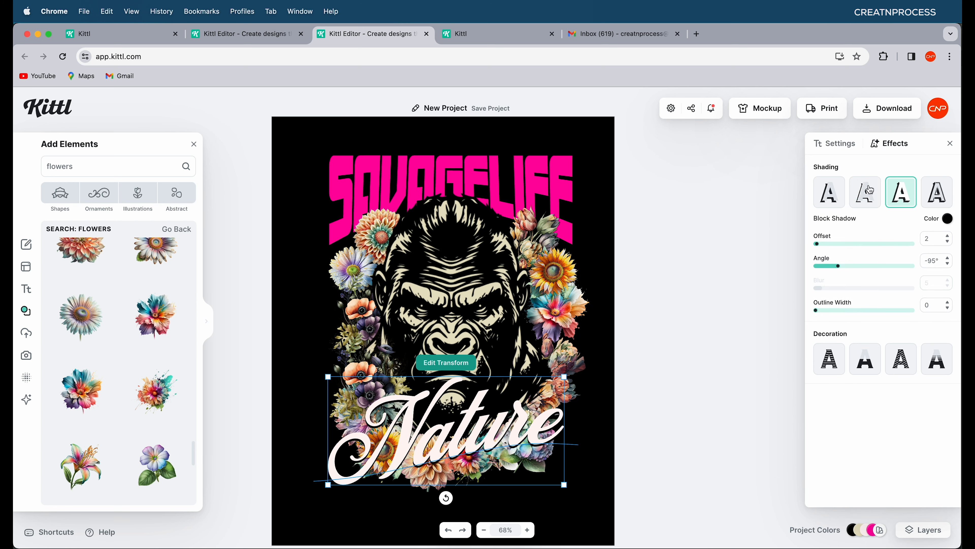
{"action": "left_click_drag", "start_coordinate": [838, 271], "coordinate": [820, 248]}
{"action": "key", "text": "shift+2"}
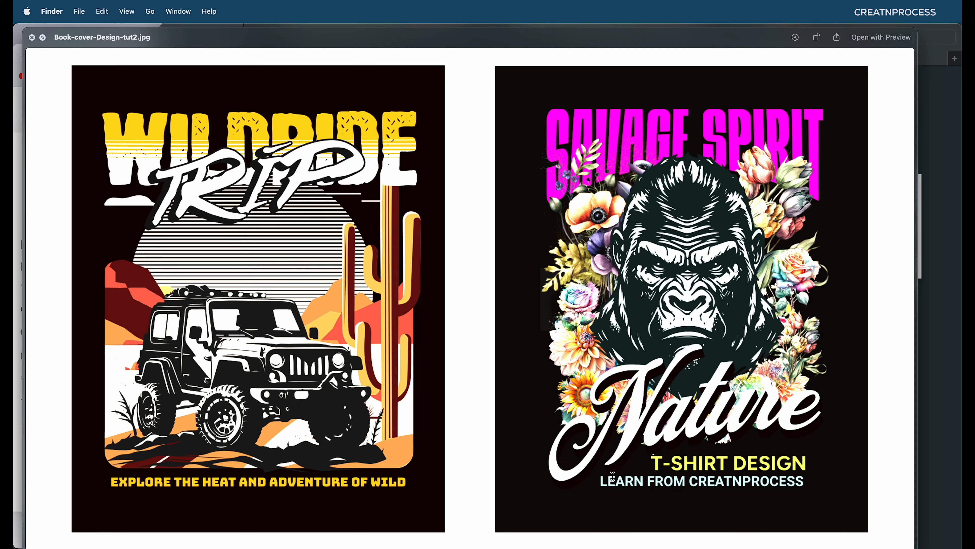
{"action": "key", "text": "space"}
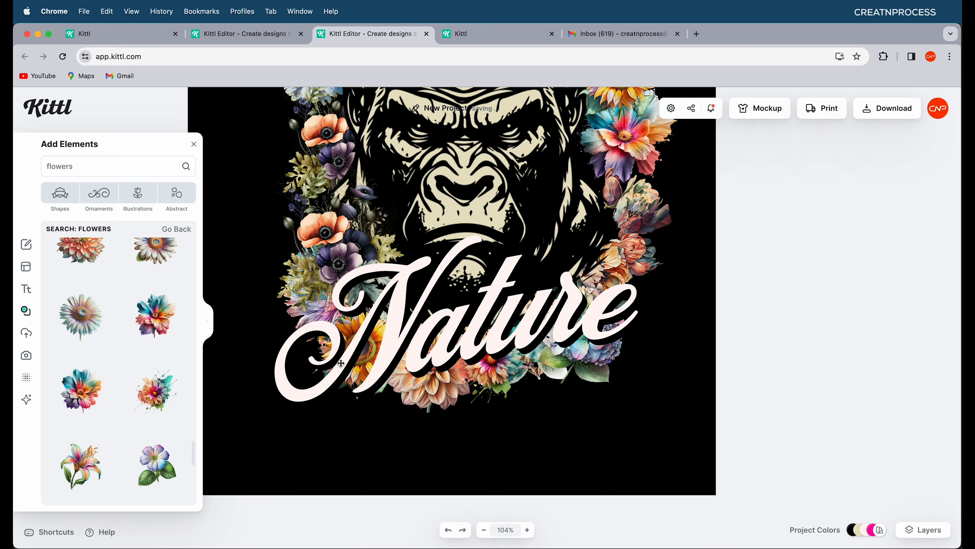
{"action": "left_click", "coordinate": [26, 290]}
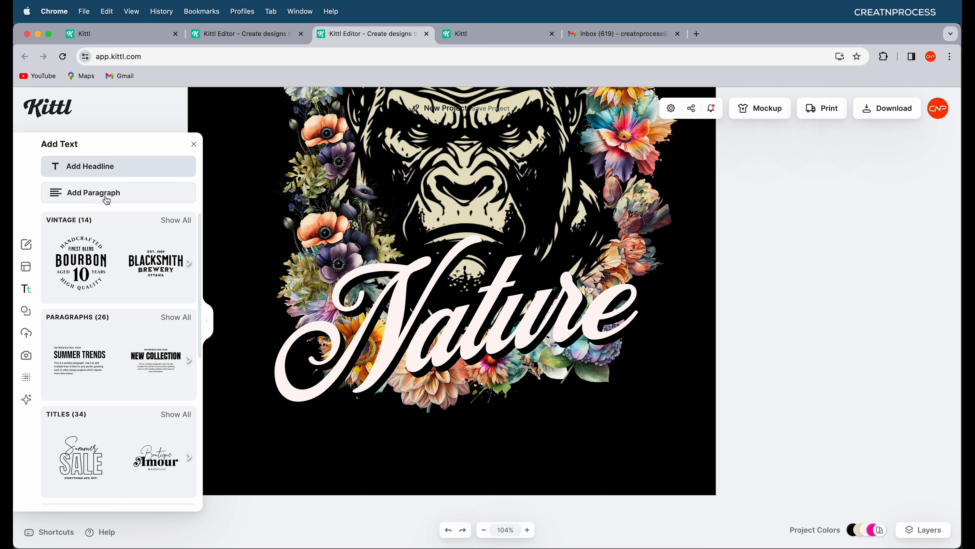
{"action": "left_click", "coordinate": [80, 192]}
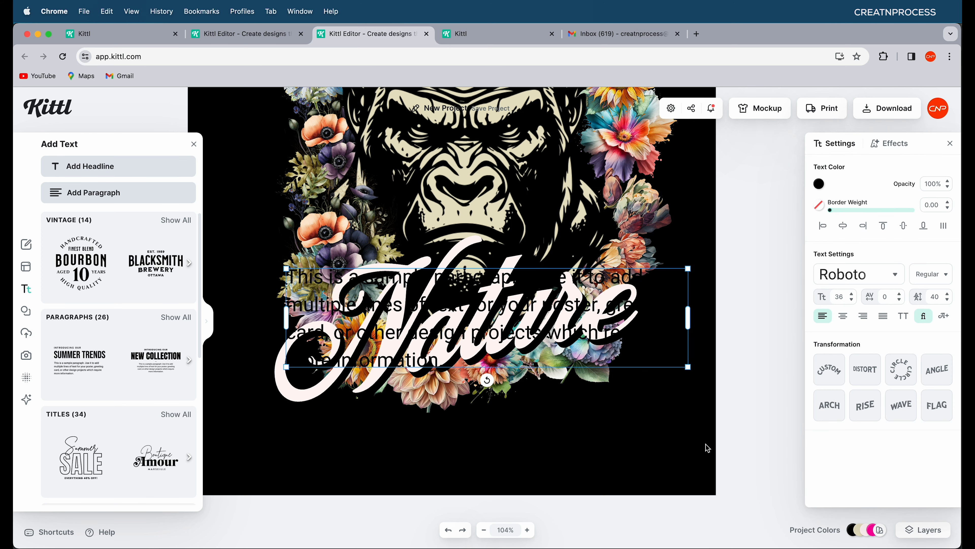
{"action": "key", "text": "BackSpace"}
Step: Insert the "Nurture Your Nature" title design from the Titles collection below the Nature lettering
{"action": "scroll", "coordinate": [139, 264], "scroll_direction": "down", "scroll_amount": 1}
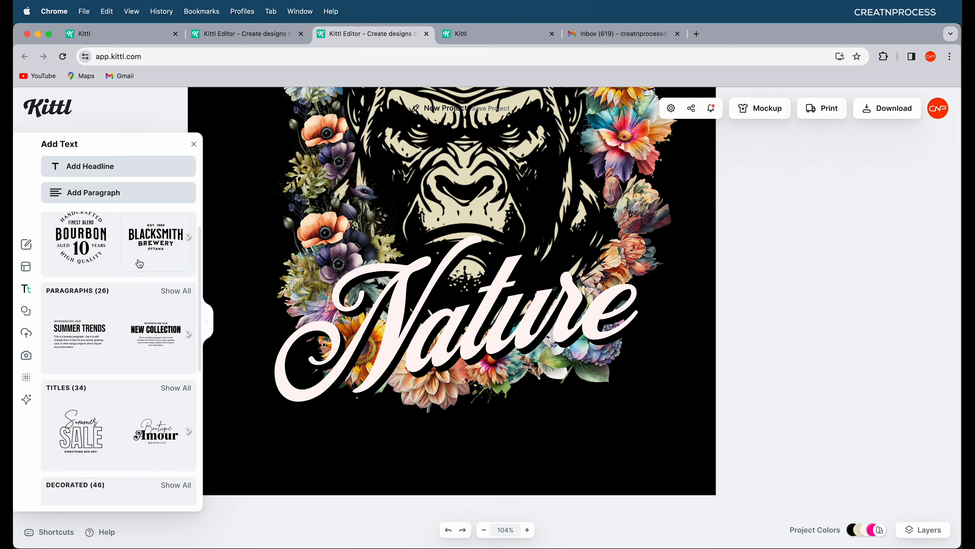
{"action": "scroll", "coordinate": [139, 264], "scroll_direction": "up", "scroll_amount": 1}
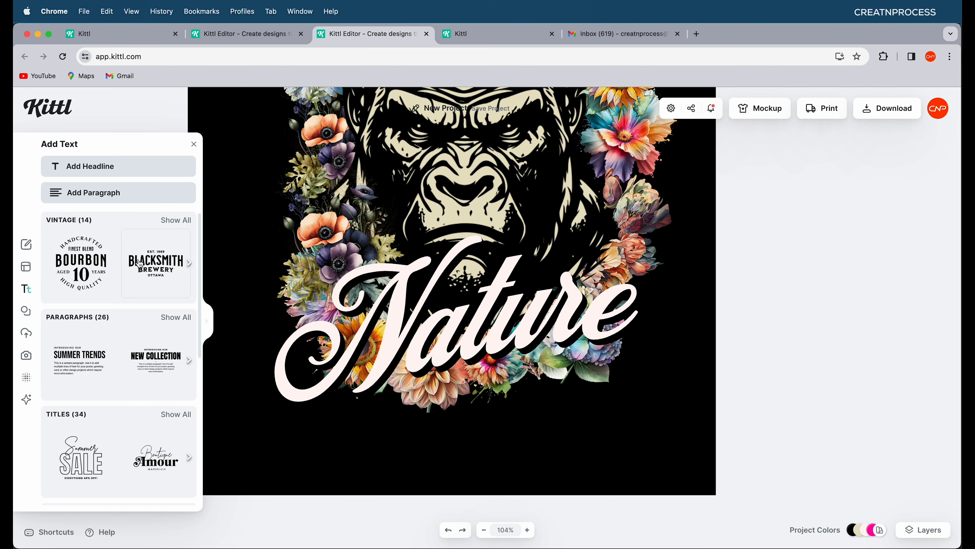
{"action": "scroll", "coordinate": [135, 361], "scroll_direction": "down", "scroll_amount": 7}
{"action": "scroll", "coordinate": [135, 364], "scroll_direction": "up", "scroll_amount": 4}
{"action": "left_click", "coordinate": [176, 318]}
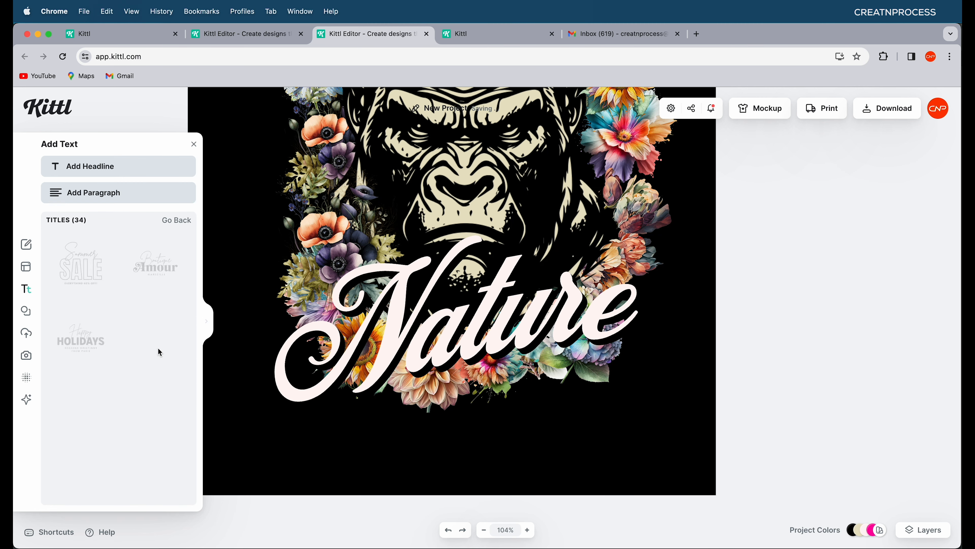
{"action": "left_click_drag", "start_coordinate": [154, 334], "coordinate": [423, 420]}
Step: Recolour the inserted title design white and ungroup its two text lines
{"action": "left_click", "coordinate": [834, 184]}
{"action": "left_click_drag", "start_coordinate": [725, 221], "coordinate": [666, 186]}
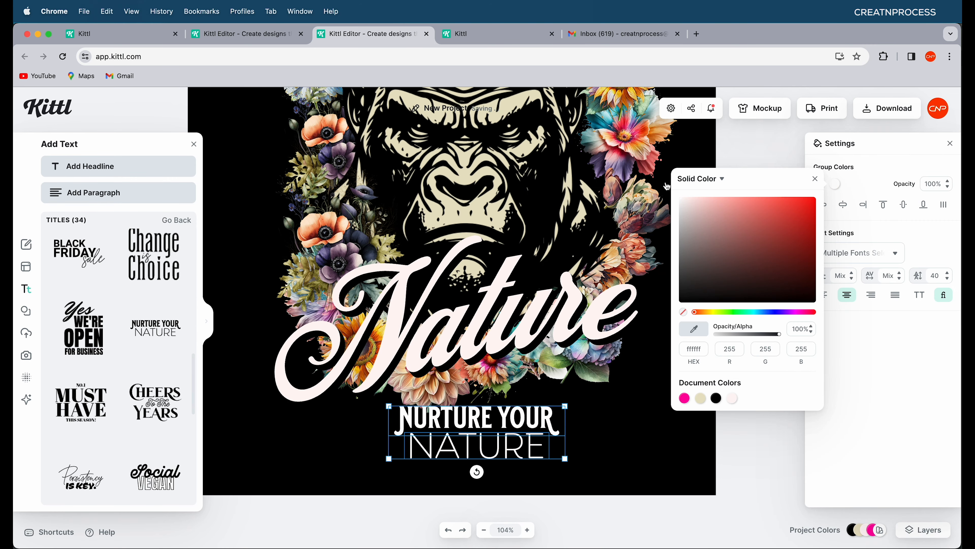
{"action": "left_click", "coordinate": [520, 434]}
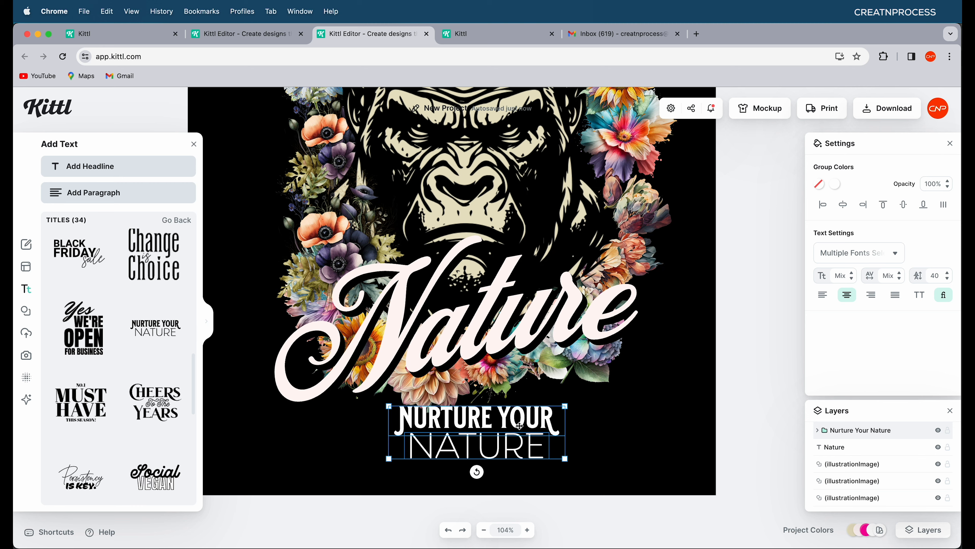
{"action": "right_click", "coordinate": [520, 425]}
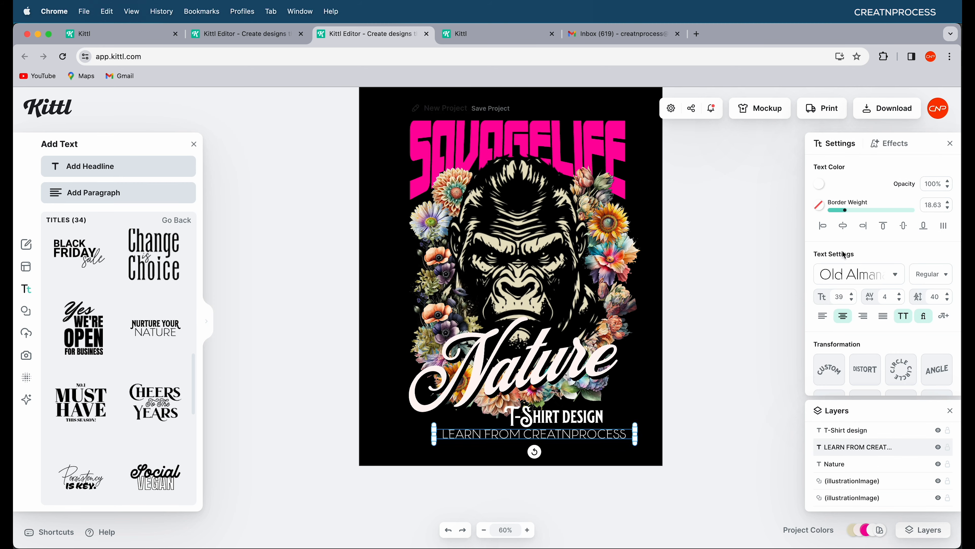
Step: Set the LEARN FROM CREATNPROCESS line's size to 41 and reposition it and the T-Shirt design line beneath the Nature lettering
{"action": "double_click", "coordinate": [839, 296]}
{"action": "type", "text": "41"}
{"action": "left_click_drag", "start_coordinate": [467, 431], "coordinate": [457, 431]}
{"action": "mouse_move", "coordinate": [538, 416]}
{"action": "left_mouse_down"}
{"action": "mouse_move", "coordinate": [547, 416]}
{"action": "mouse_move", "coordinate": [544, 404]}
{"action": "left_mouse_up"}
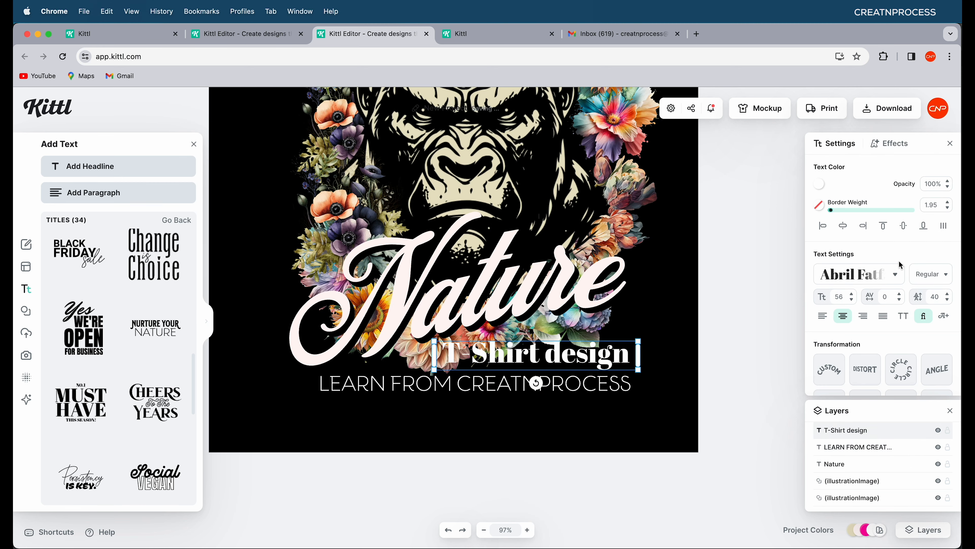
Step: Recolour the T-Shirt design text to the sunflower's yellow and adjust the shade
{"action": "left_click", "coordinate": [819, 183]}
{"action": "scroll", "coordinate": [563, 286], "scroll_direction": "up", "scroll_amount": 2}
{"action": "key", "text": "Escape"}
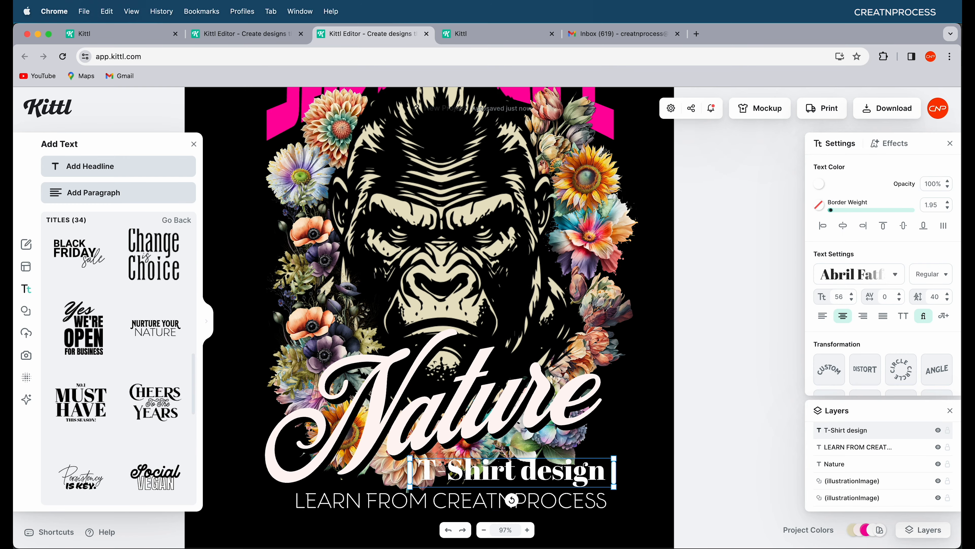
{"action": "left_click", "coordinate": [601, 156]}
{"action": "scroll", "coordinate": [572, 318], "scroll_direction": "down", "scroll_amount": 1}
{"action": "left_click", "coordinate": [819, 184]}
{"action": "left_click_drag", "start_coordinate": [736, 209], "coordinate": [776, 201]}
{"action": "left_click", "coordinate": [611, 429]}
Step: Bring the gorilla illustration forward in the stacking order, in front of the flowers and directly beneath the Nature text
{"action": "scroll", "coordinate": [612, 428], "scroll_direction": "down", "scroll_amount": 5}
{"action": "left_click", "coordinate": [567, 373]}
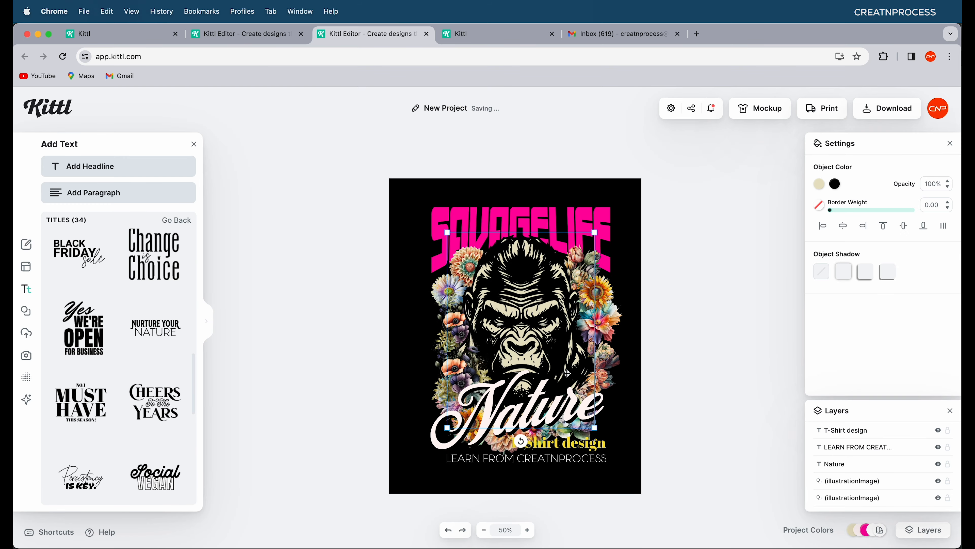
{"action": "right_click", "coordinate": [567, 373]}
{"action": "left_click", "coordinate": [592, 489]}
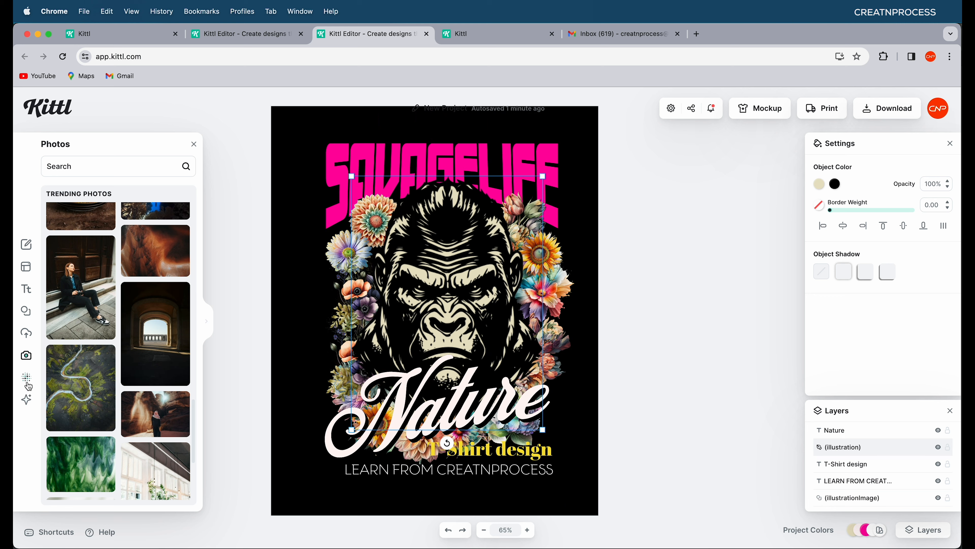
Step: Browse the full set of grunge textures and apply the blotchy, peeling-paint one over the whole design
{"action": "left_click", "coordinate": [27, 381]}
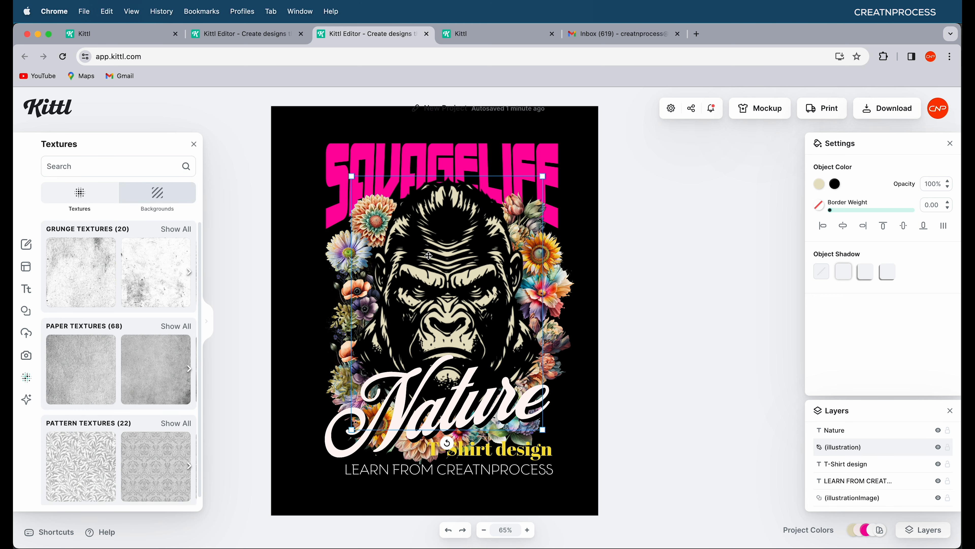
{"action": "left_click", "coordinate": [889, 435]}
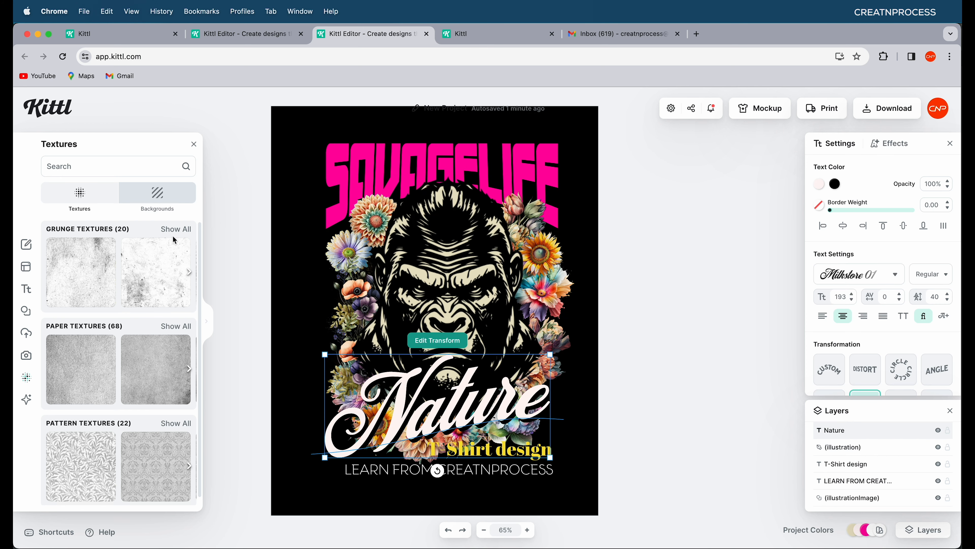
{"action": "left_click", "coordinate": [176, 229]}
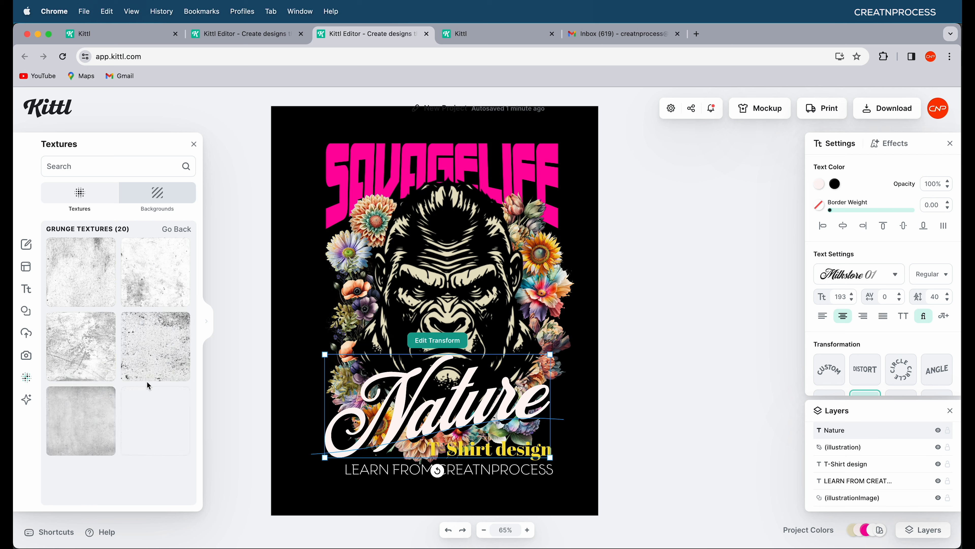
{"action": "scroll", "coordinate": [154, 369], "scroll_direction": "down", "scroll_amount": 1}
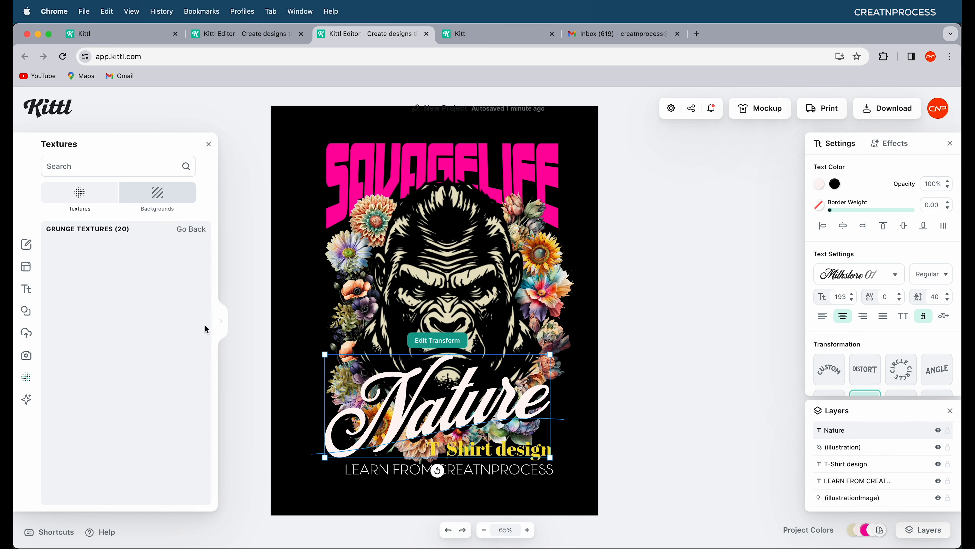
{"action": "left_click", "coordinate": [205, 326]}
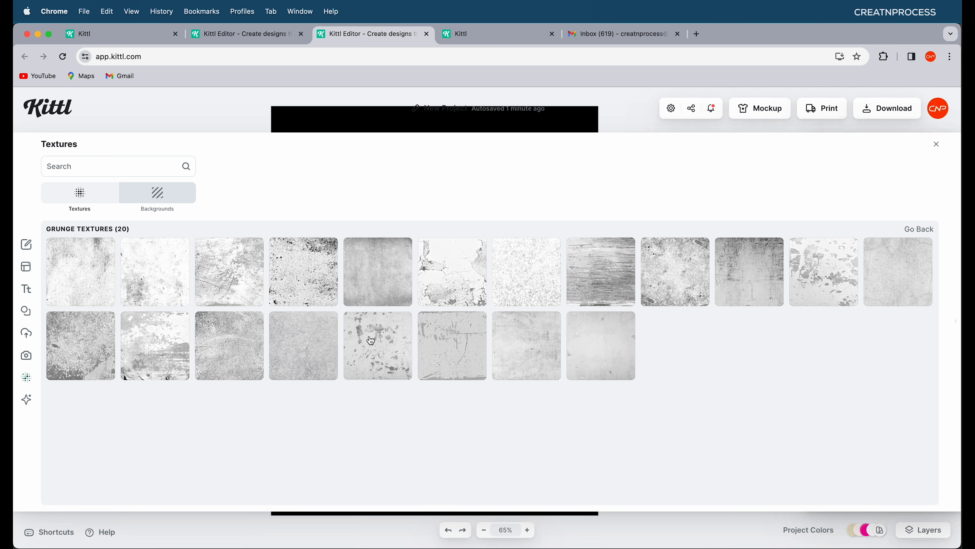
{"action": "left_click", "coordinate": [956, 326]}
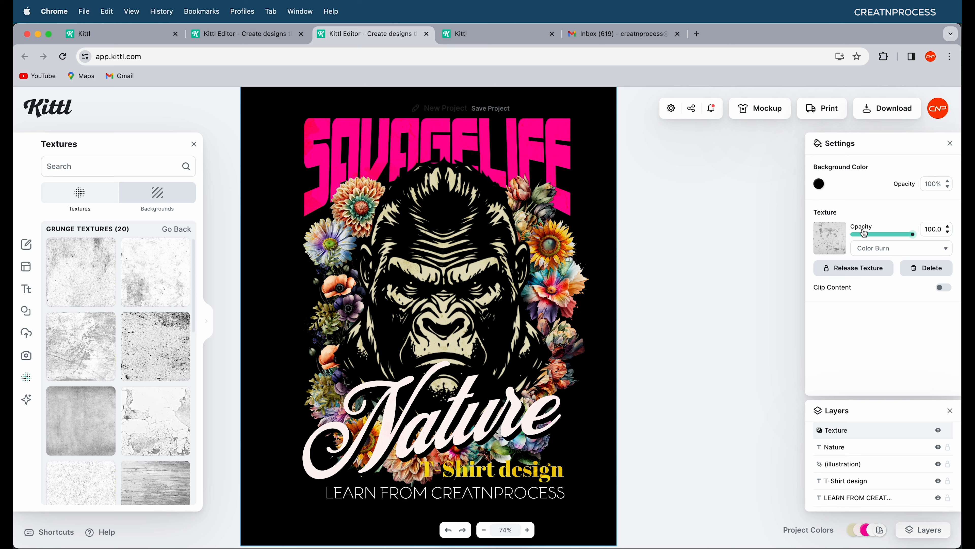
Step: Compare the Normal and Multiply blend modes on the texture, and restore Color Burn at 100 opacity
{"action": "left_click_drag", "start_coordinate": [902, 230], "coordinate": [922, 231]}
{"action": "left_click_drag", "start_coordinate": [859, 239], "coordinate": [937, 231]}
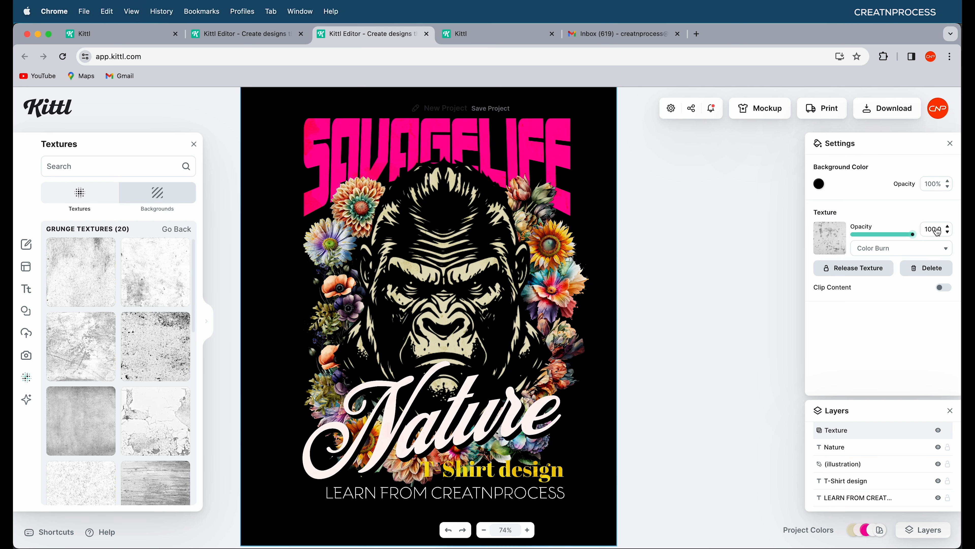
{"action": "left_click", "coordinate": [914, 252]}
{"action": "left_click", "coordinate": [879, 270]}
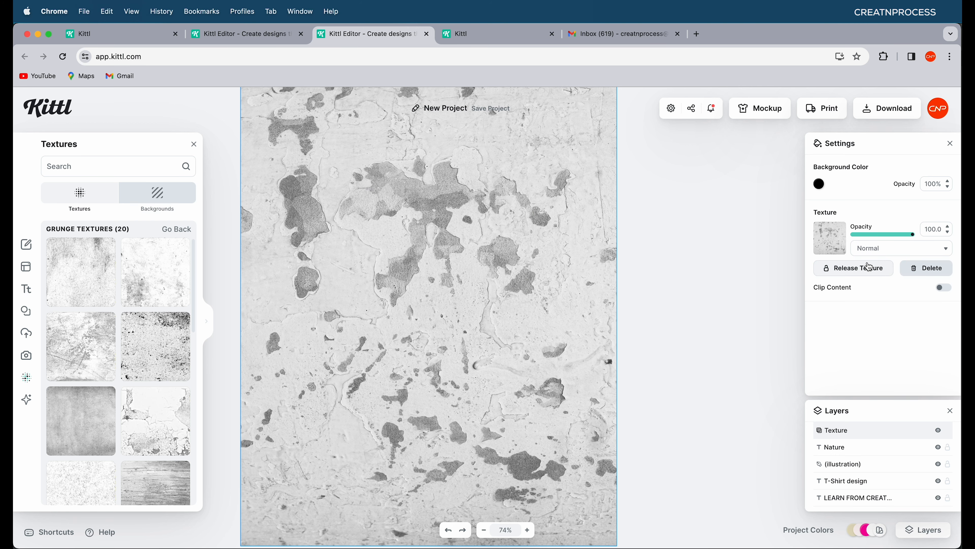
{"action": "left_click", "coordinate": [895, 249]}
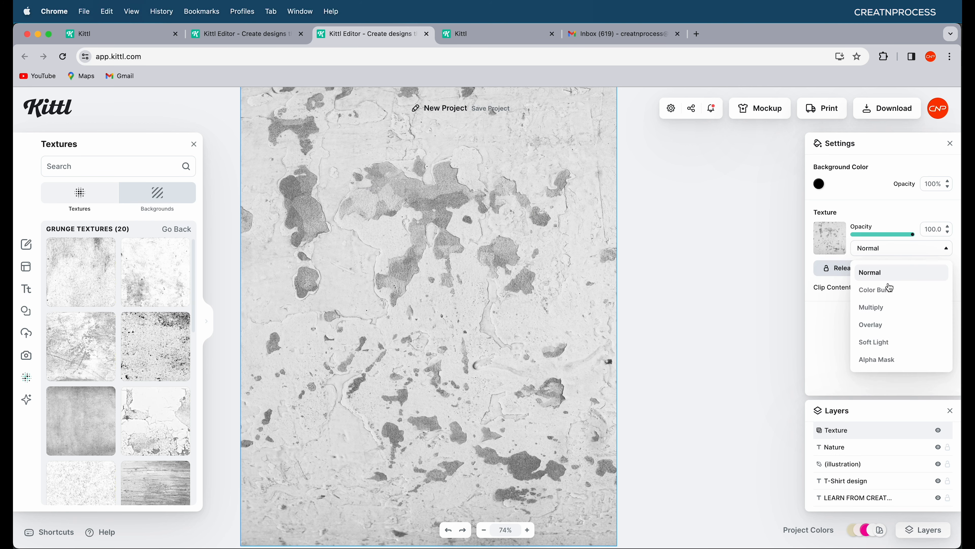
{"action": "left_click", "coordinate": [886, 309]}
{"action": "left_click", "coordinate": [892, 254]}
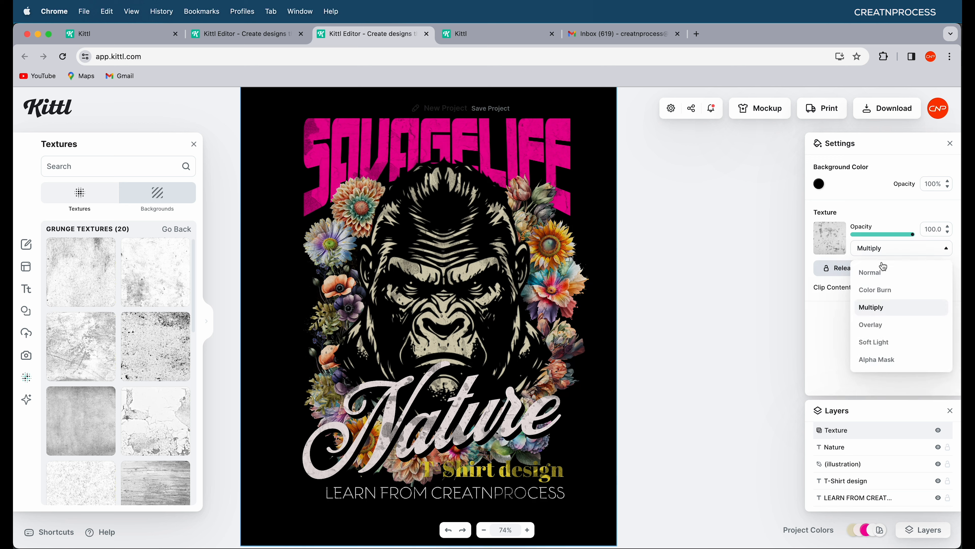
{"action": "left_click", "coordinate": [881, 289]}
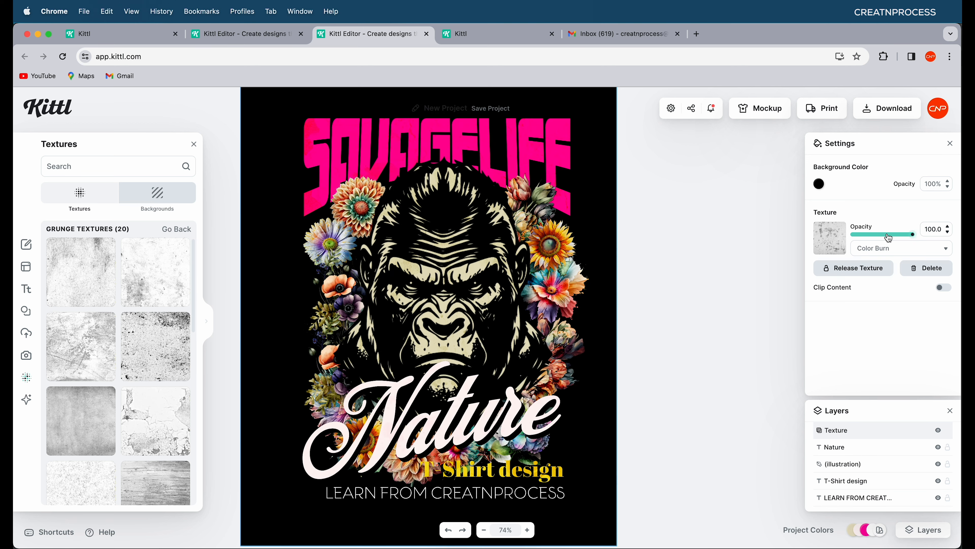
{"action": "left_click_drag", "start_coordinate": [889, 235], "coordinate": [912, 235]}
{"action": "scroll", "coordinate": [519, 311], "scroll_direction": "up", "scroll_amount": 8}
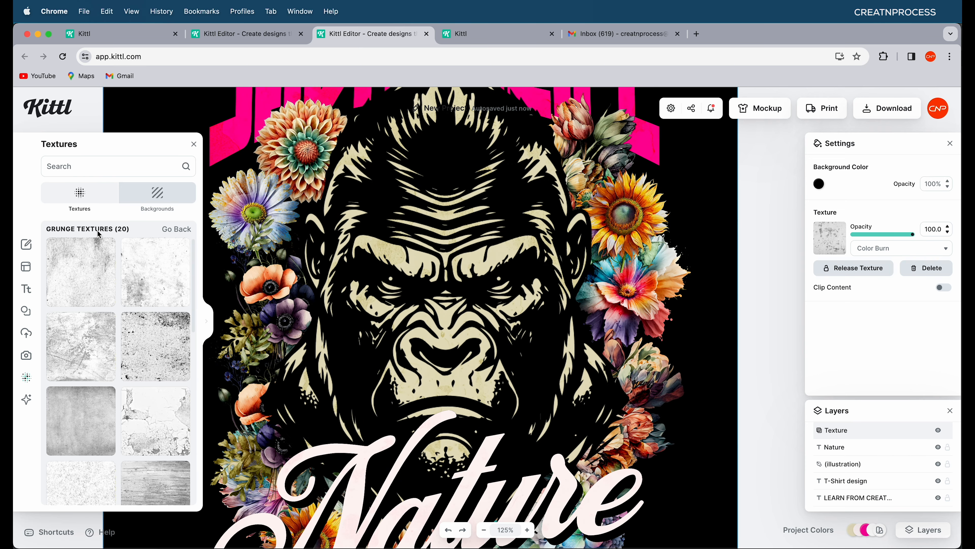
Step: Apply the dark riveted metal image from the Walls backgrounds behind the design
{"action": "left_click", "coordinate": [146, 210]}
{"action": "scroll", "coordinate": [124, 395], "scroll_direction": "down", "scroll_amount": 2}
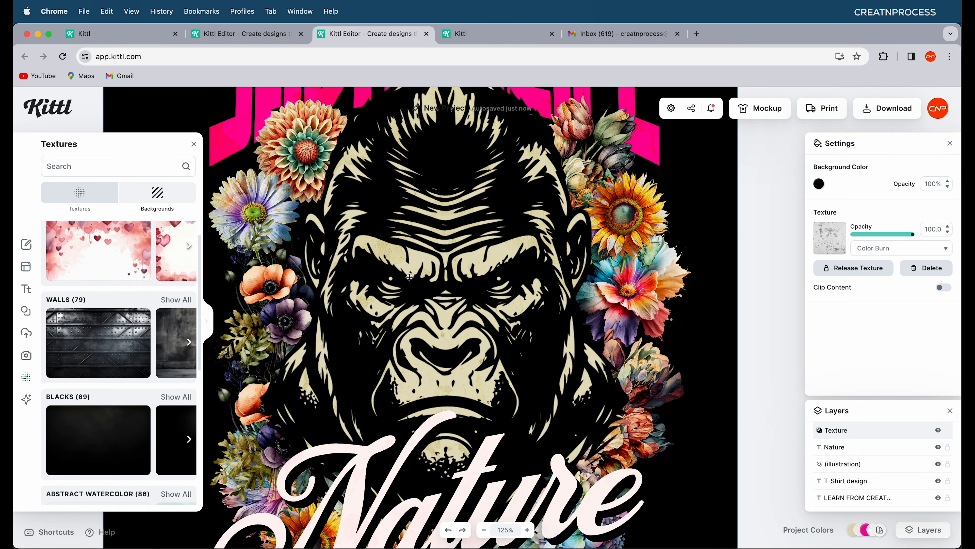
{"action": "scroll", "coordinate": [409, 277], "scroll_direction": "down", "scroll_amount": 5}
{"action": "left_click", "coordinate": [133, 367]}
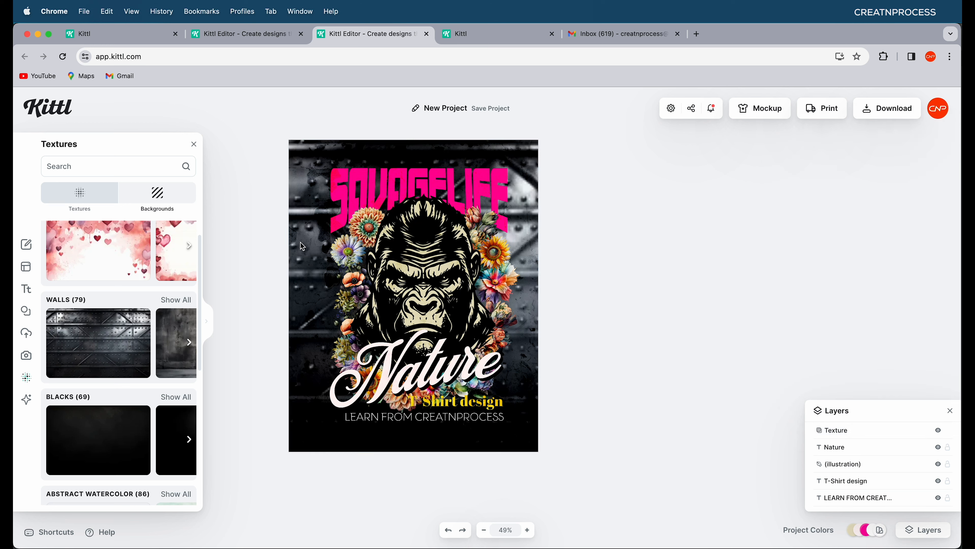
Step: Select the Background layer and remove the metal wall image from the artboard
{"action": "left_click", "coordinate": [303, 246]}
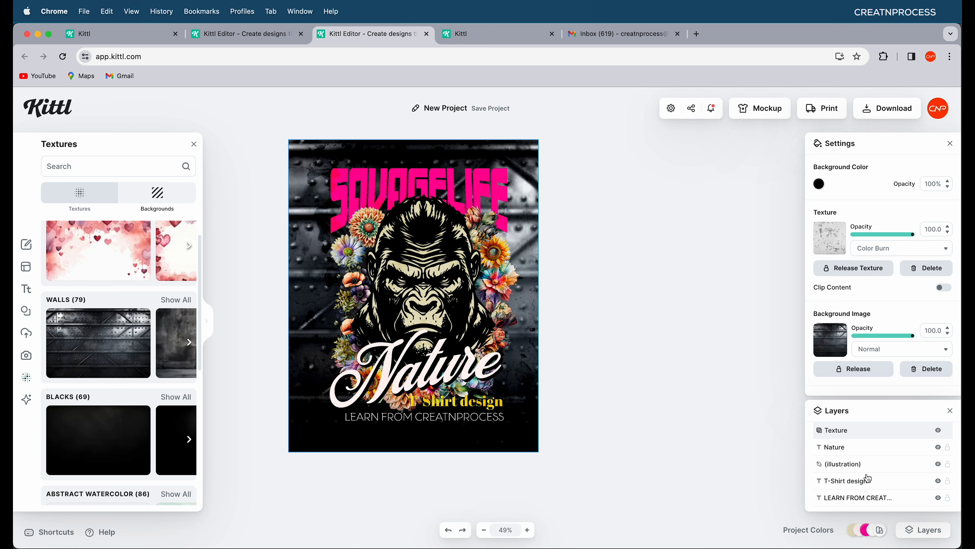
{"action": "scroll", "coordinate": [867, 480], "scroll_direction": "down", "scroll_amount": 3}
{"action": "scroll", "coordinate": [867, 489], "scroll_direction": "down", "scroll_amount": 2}
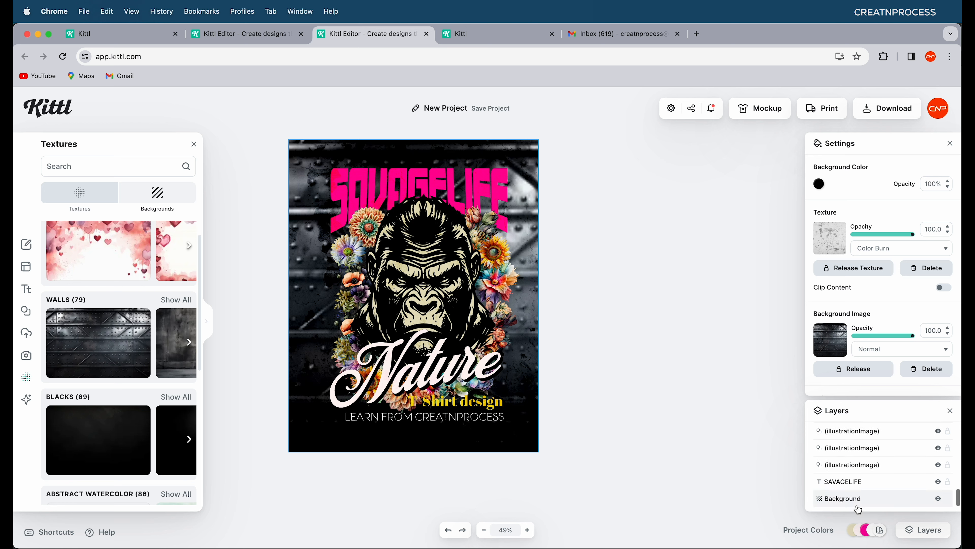
{"action": "scroll", "coordinate": [875, 484], "scroll_direction": "up", "scroll_amount": 8}
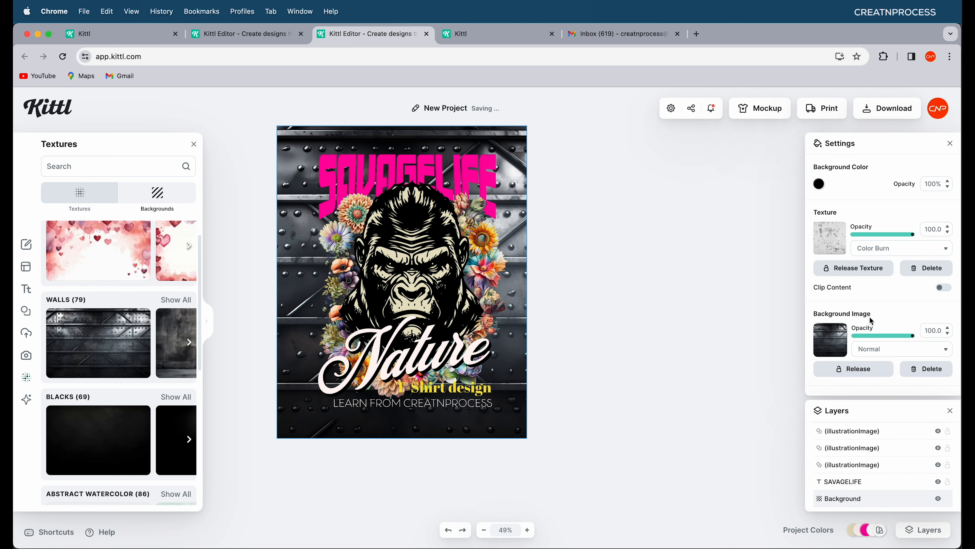
{"action": "scroll", "coordinate": [871, 321], "scroll_direction": "down", "scroll_amount": 2}
{"action": "left_click", "coordinate": [918, 327]}
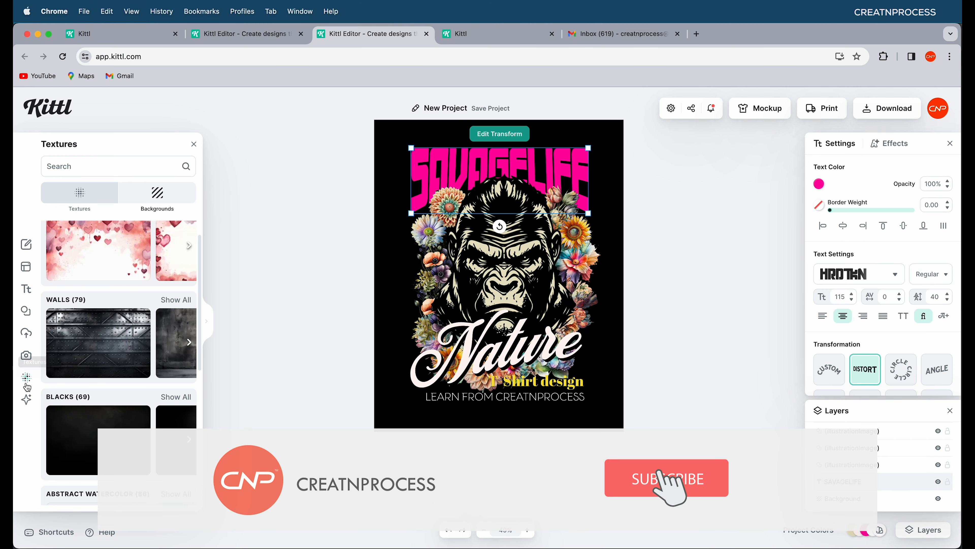
Step: Open the My Projects list
{"action": "left_click", "coordinate": [26, 399]}
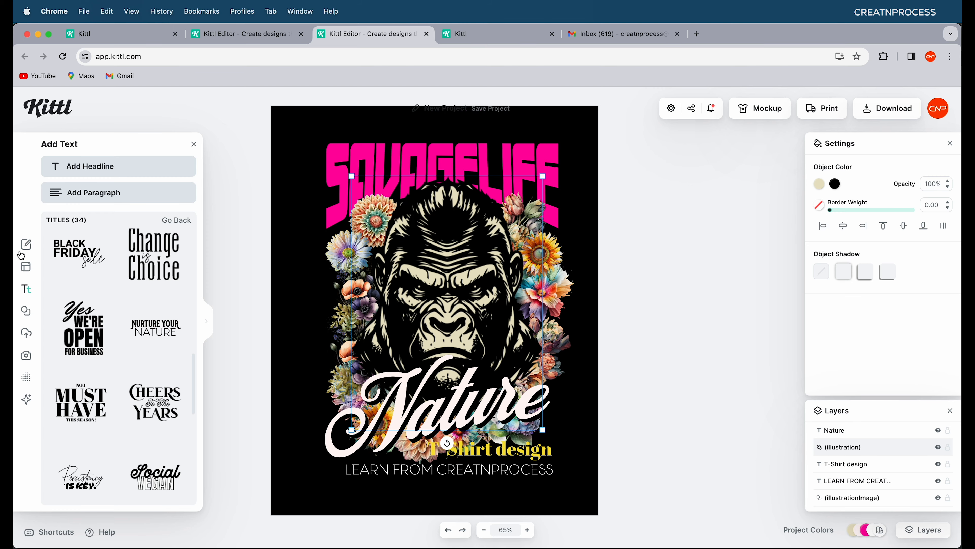
{"action": "left_click", "coordinate": [25, 246]}
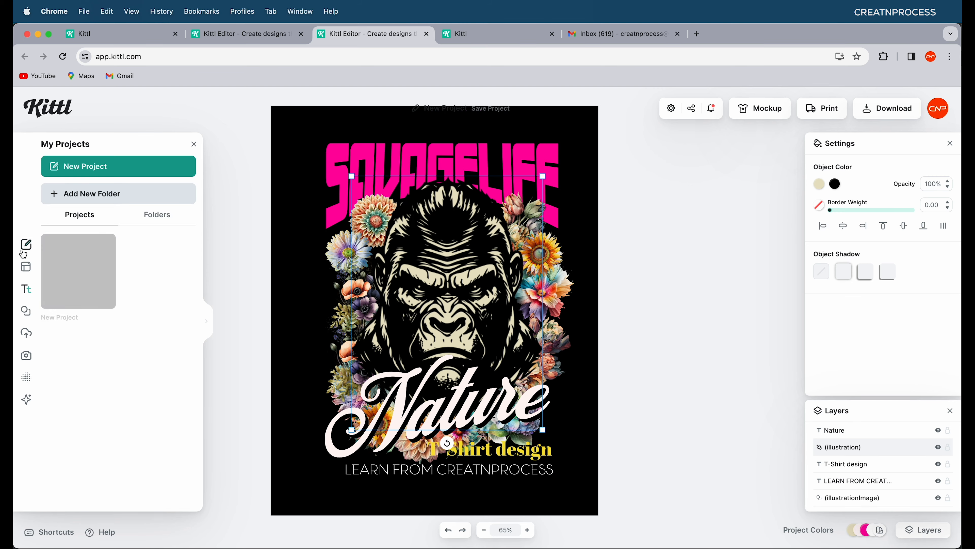